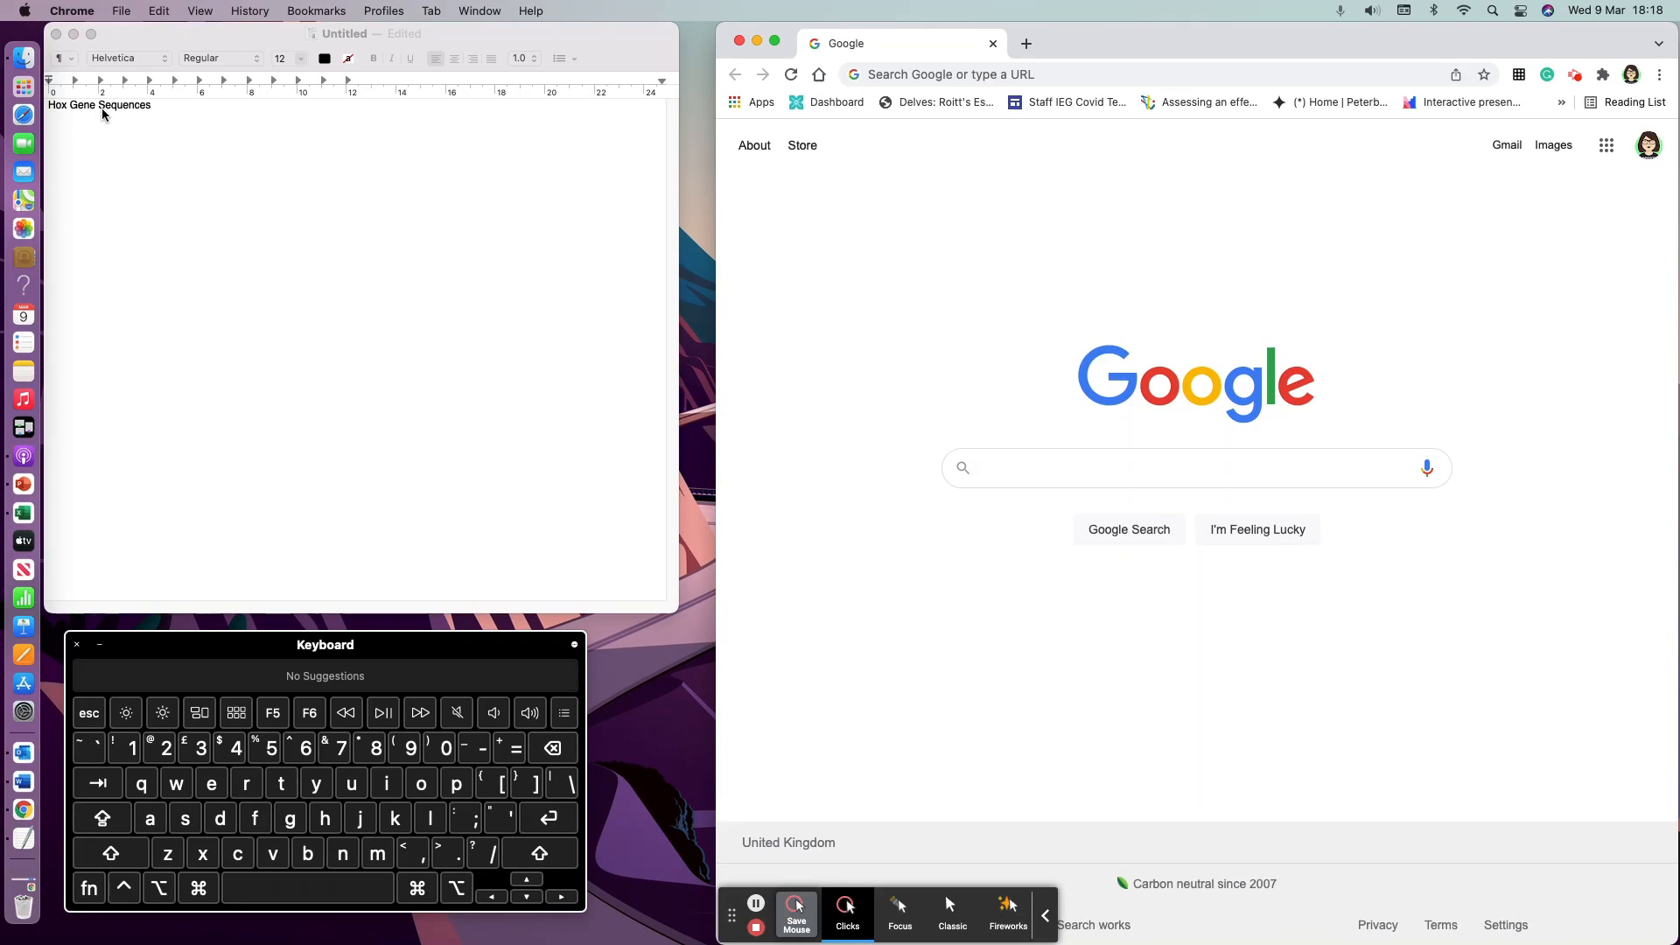
{"action": "left_click", "coordinate": [144, 109]}
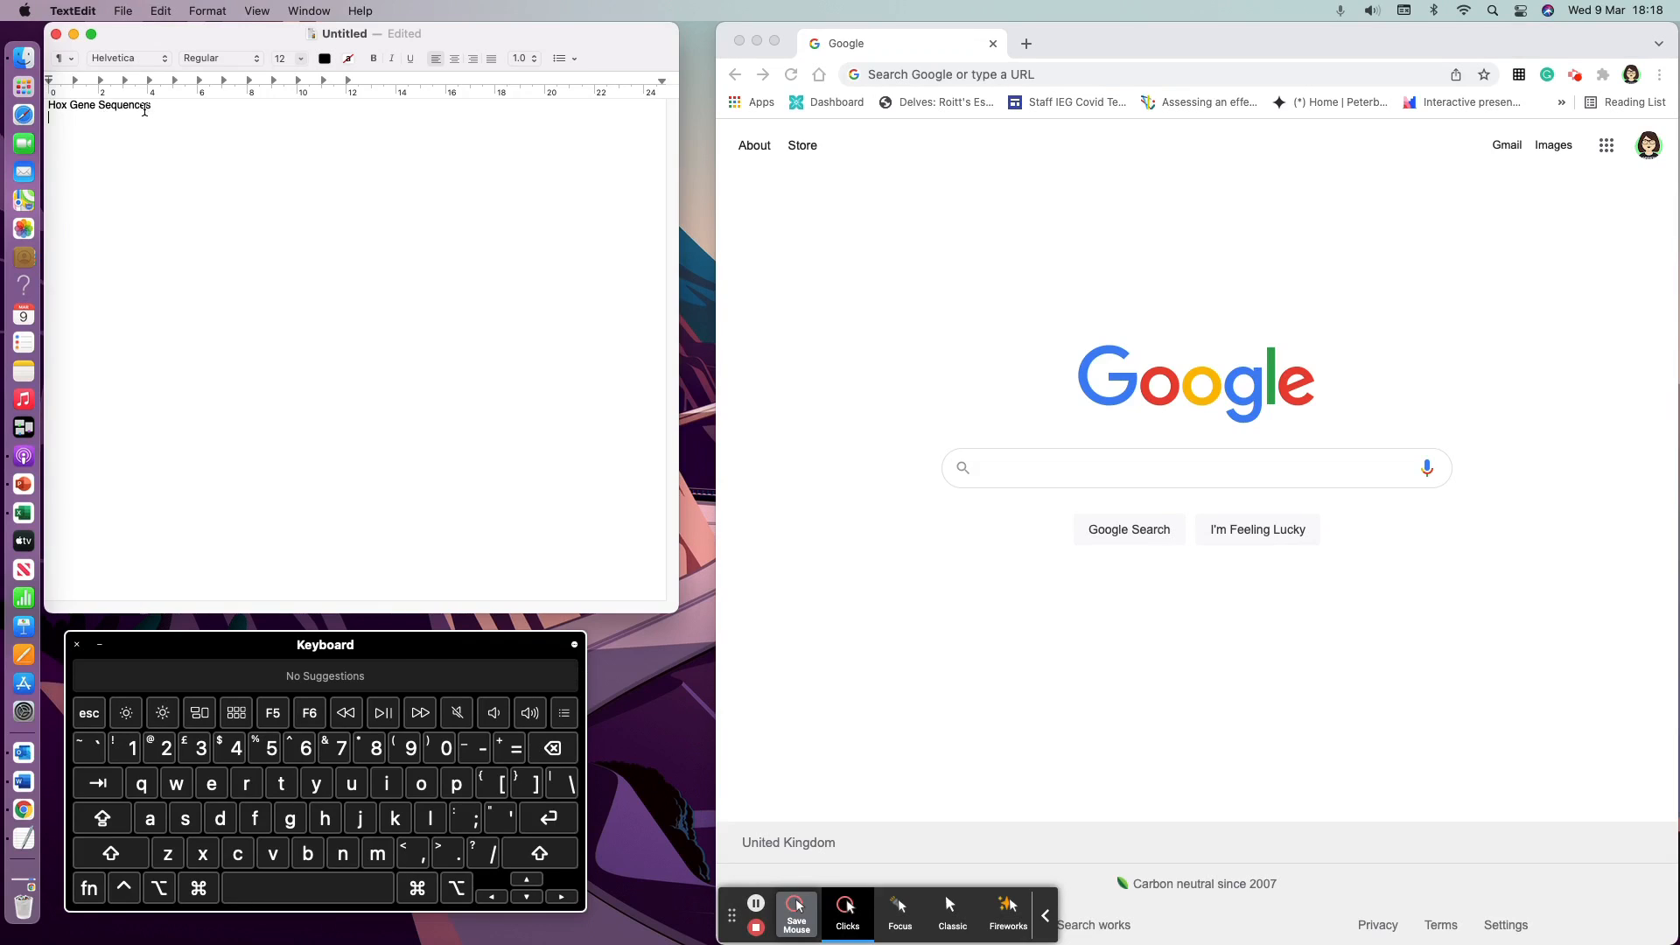
{"action": "key", "text": "BackSpace"}
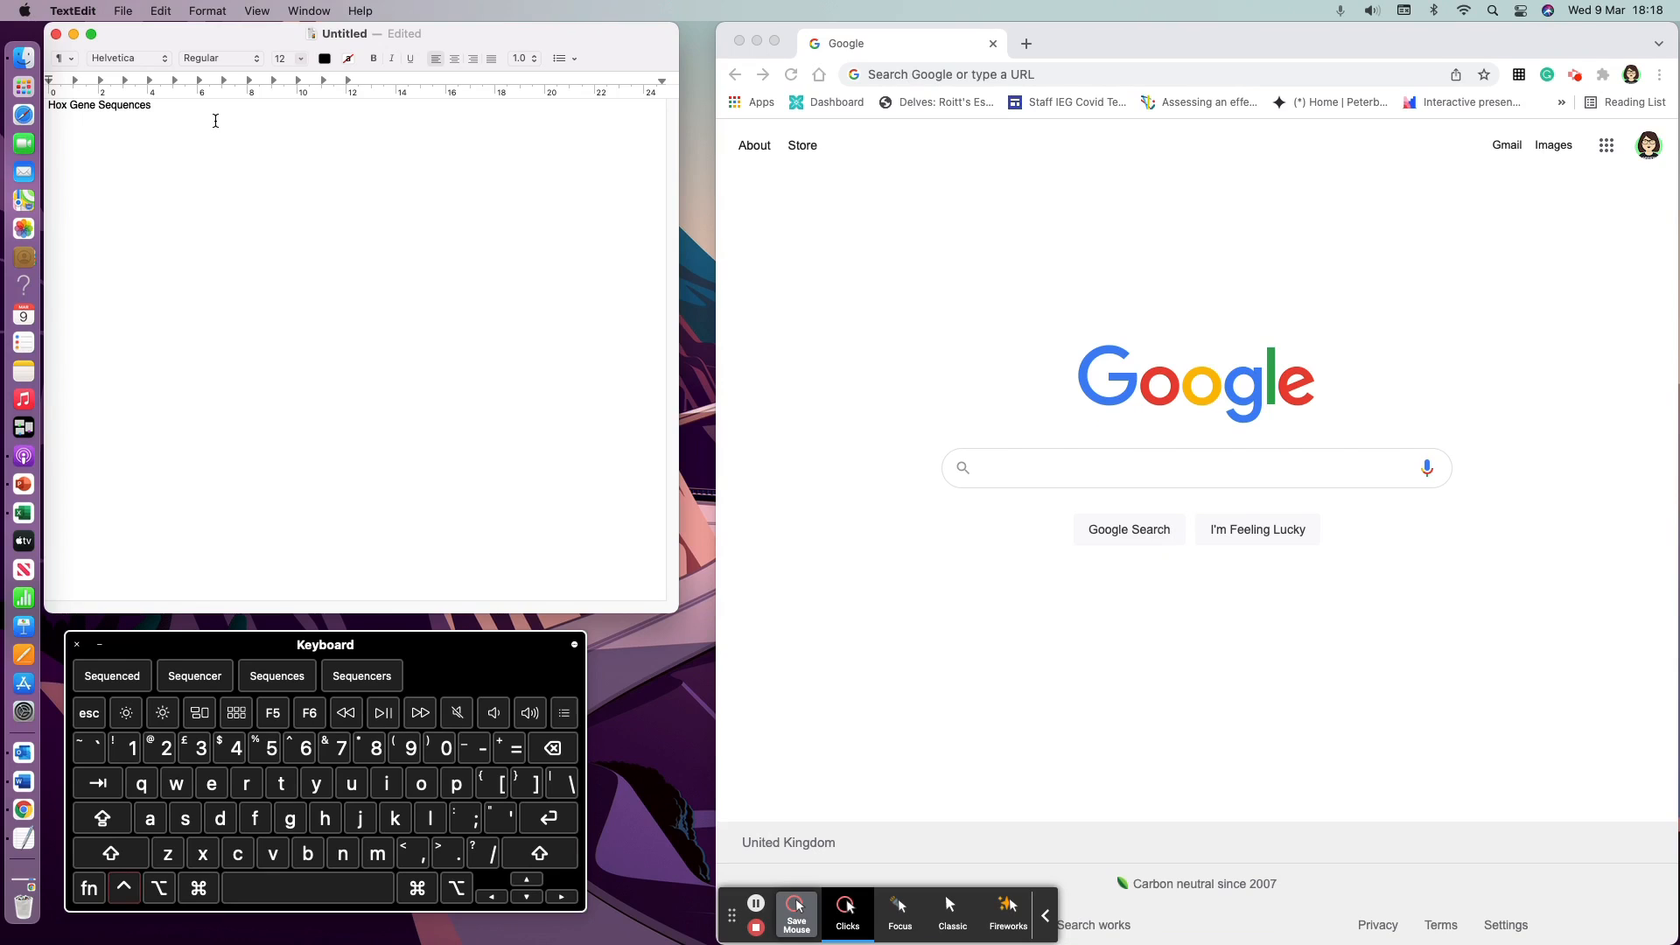
{"action": "key", "text": "super+a"}
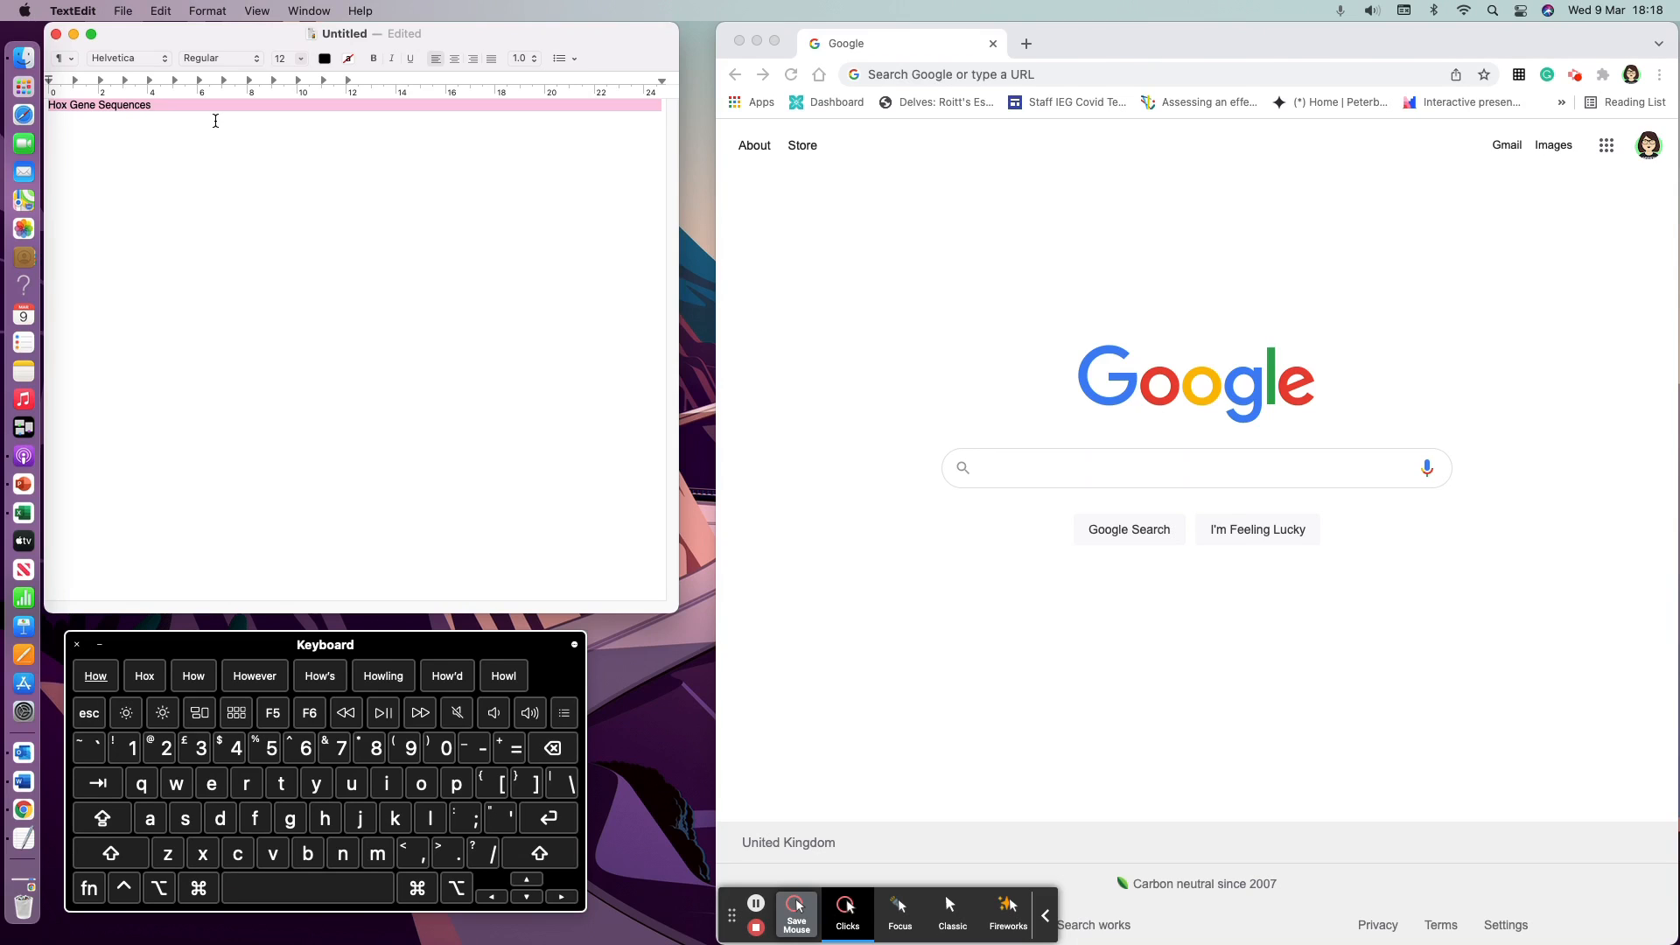
{"action": "key", "text": "ctrl+c"}
{"action": "key", "text": "Right"}
{"action": "key", "text": "Return"}
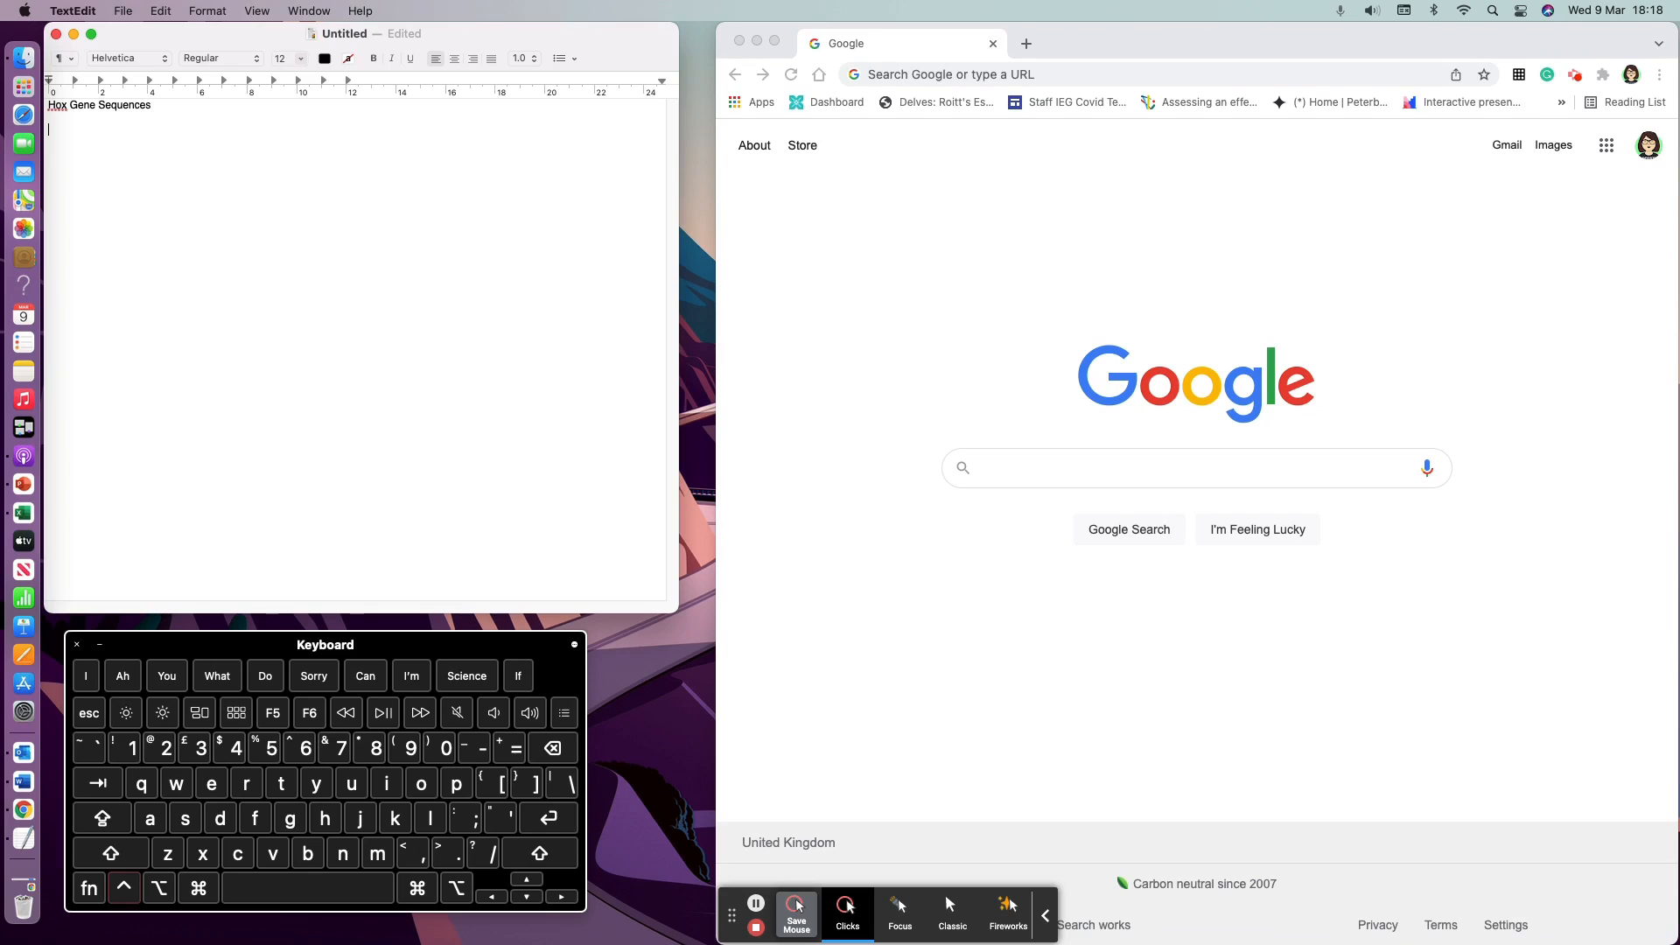
{"action": "key", "text": "ctrl+v"}
{"action": "left_click_drag", "start_coordinate": [64, 151], "coordinate": [47, 129]}
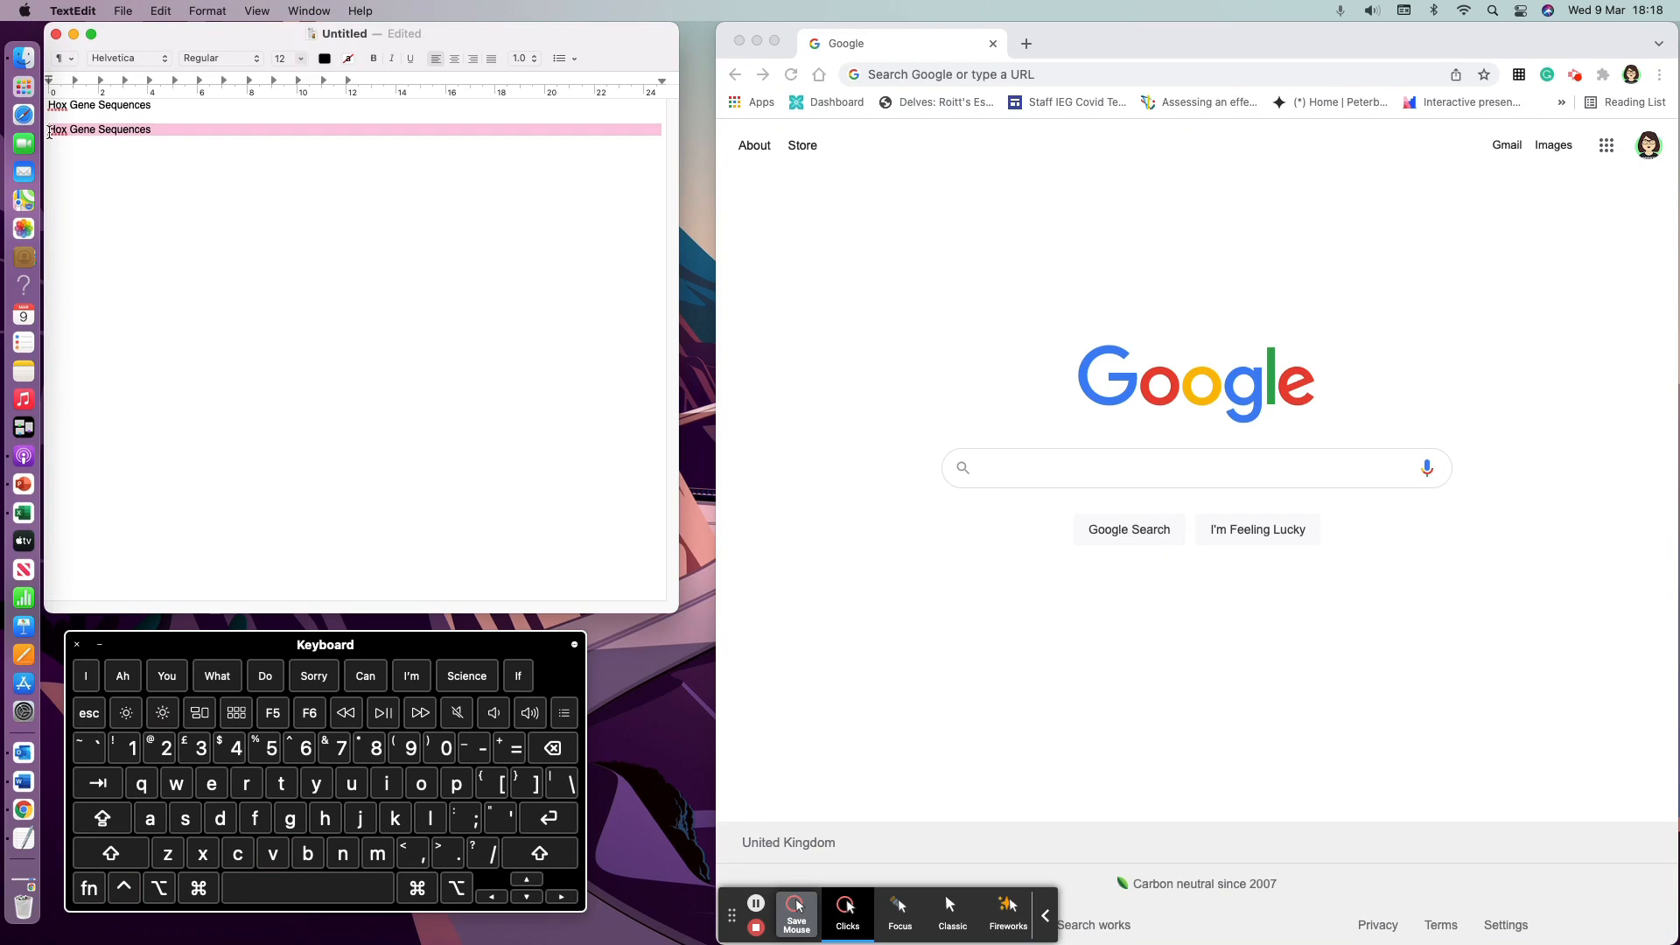
{"action": "key", "text": "BackSpace"}
{"action": "left_click_drag", "start_coordinate": [160, 106], "coordinate": [46, 105]}
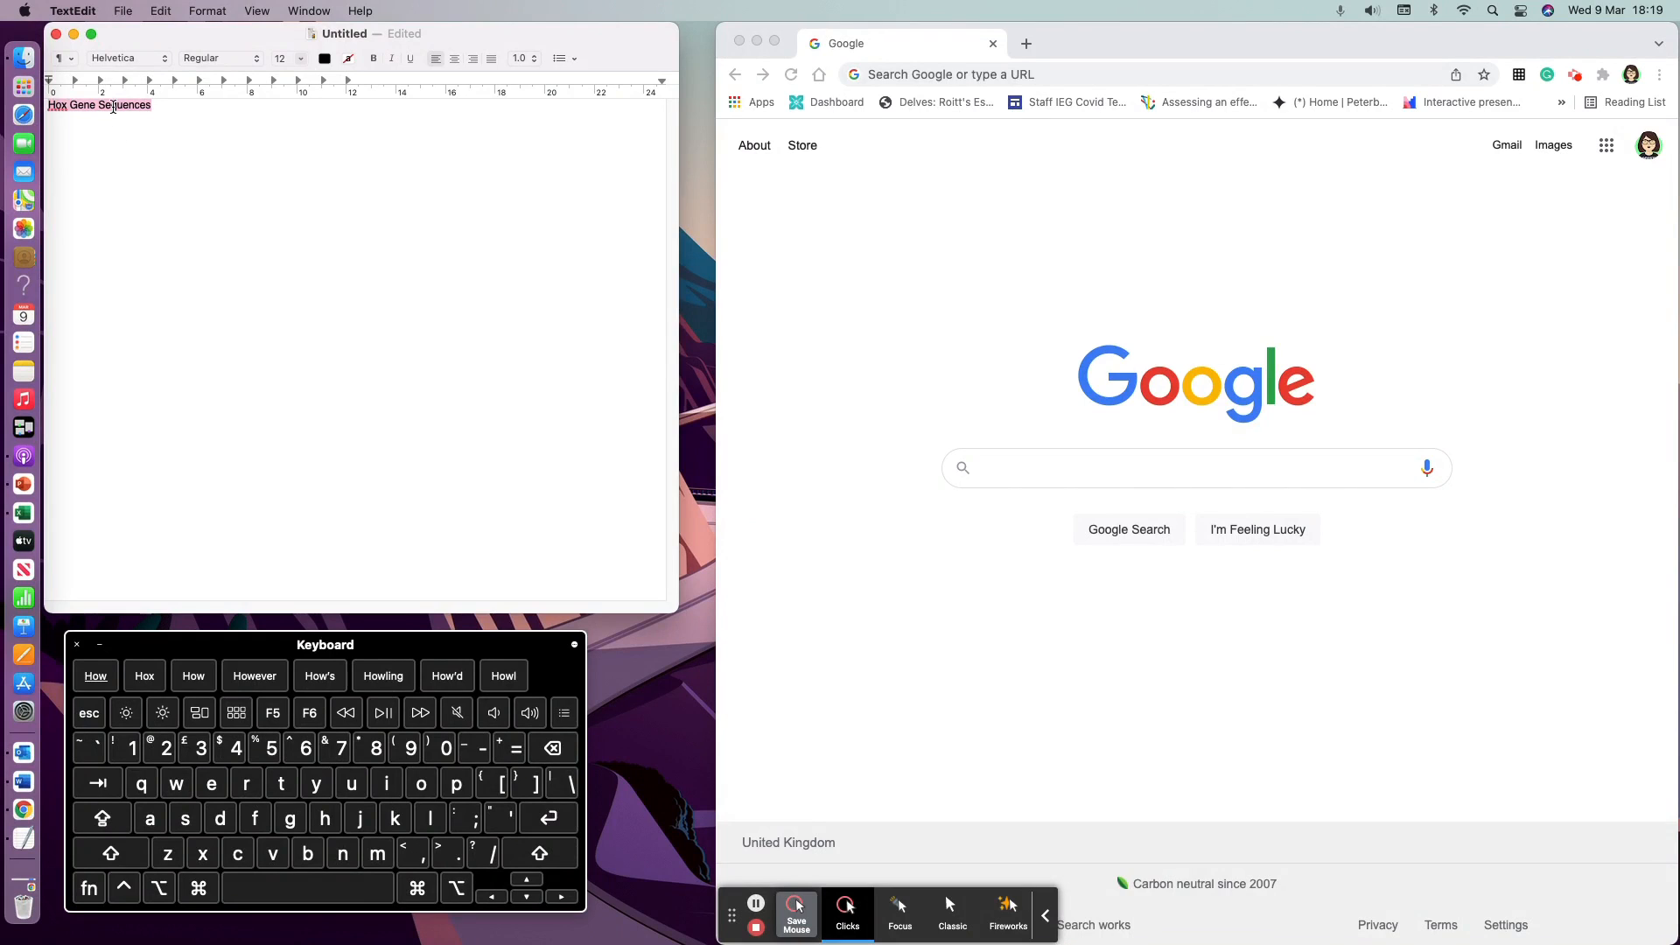
{"action": "left_click", "coordinate": [127, 160]}
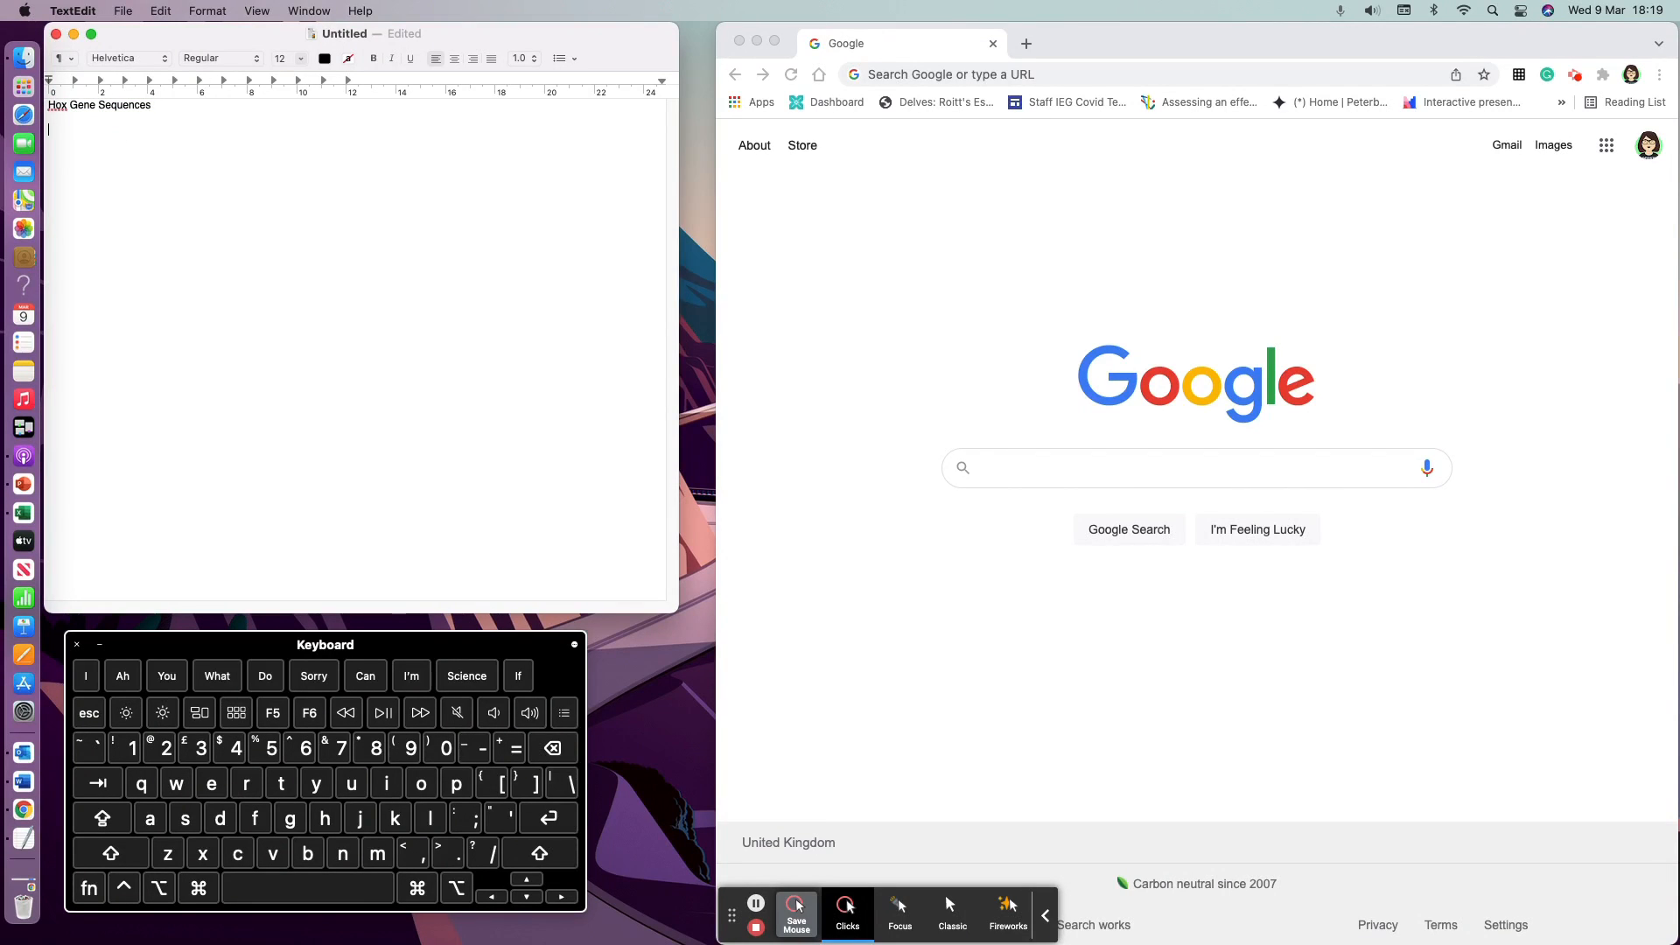
Step: Search the web for ncbi and open the National Center for Biotechnology Information site
{"action": "left_click", "coordinate": [1118, 77]}
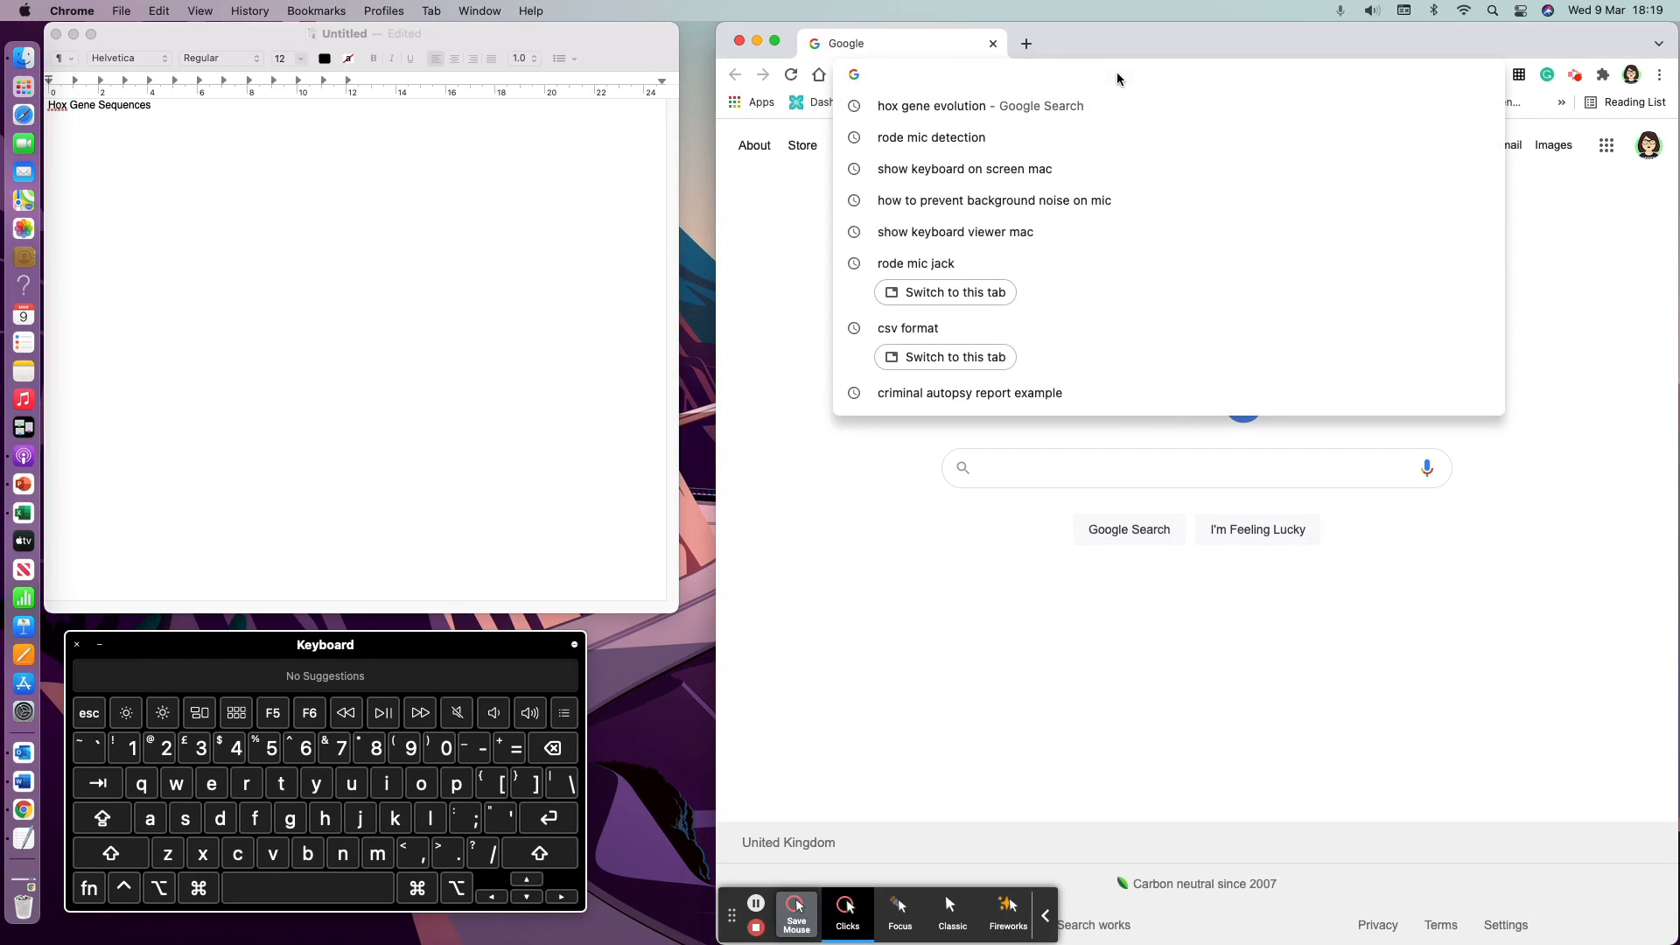
{"action": "type", "text": "ncbi"}
{"action": "key", "text": "Return"}
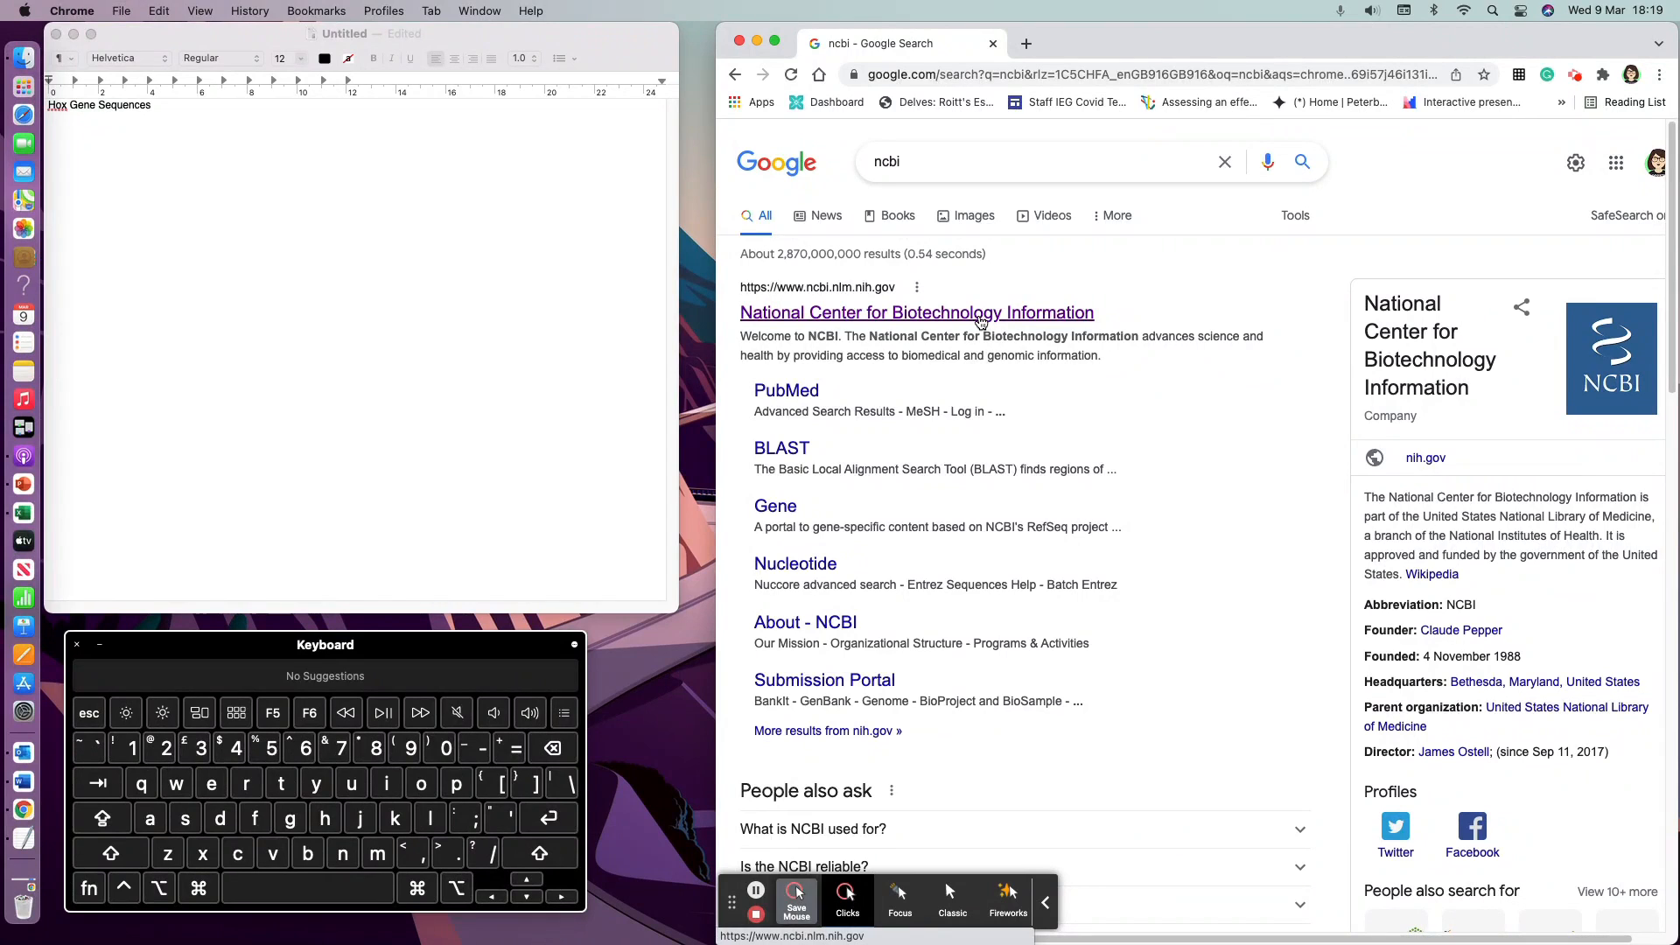
{"action": "left_click", "coordinate": [981, 315]}
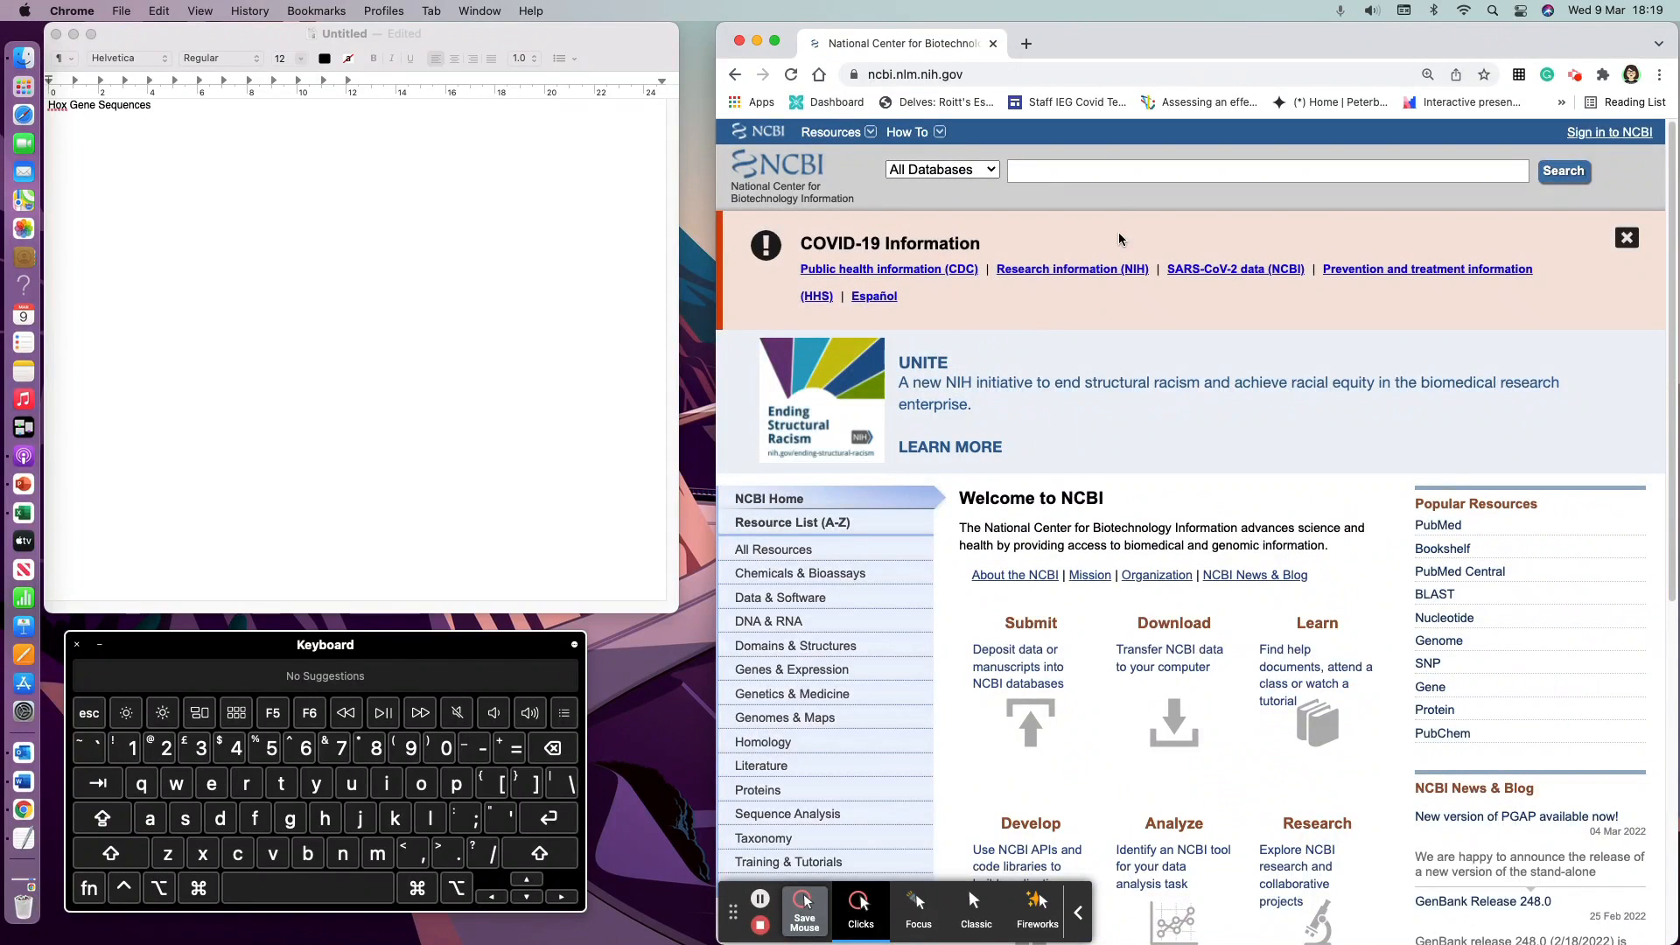
Step: Search the NCBI Gene database for HoxA1
{"action": "left_click", "coordinate": [996, 176]}
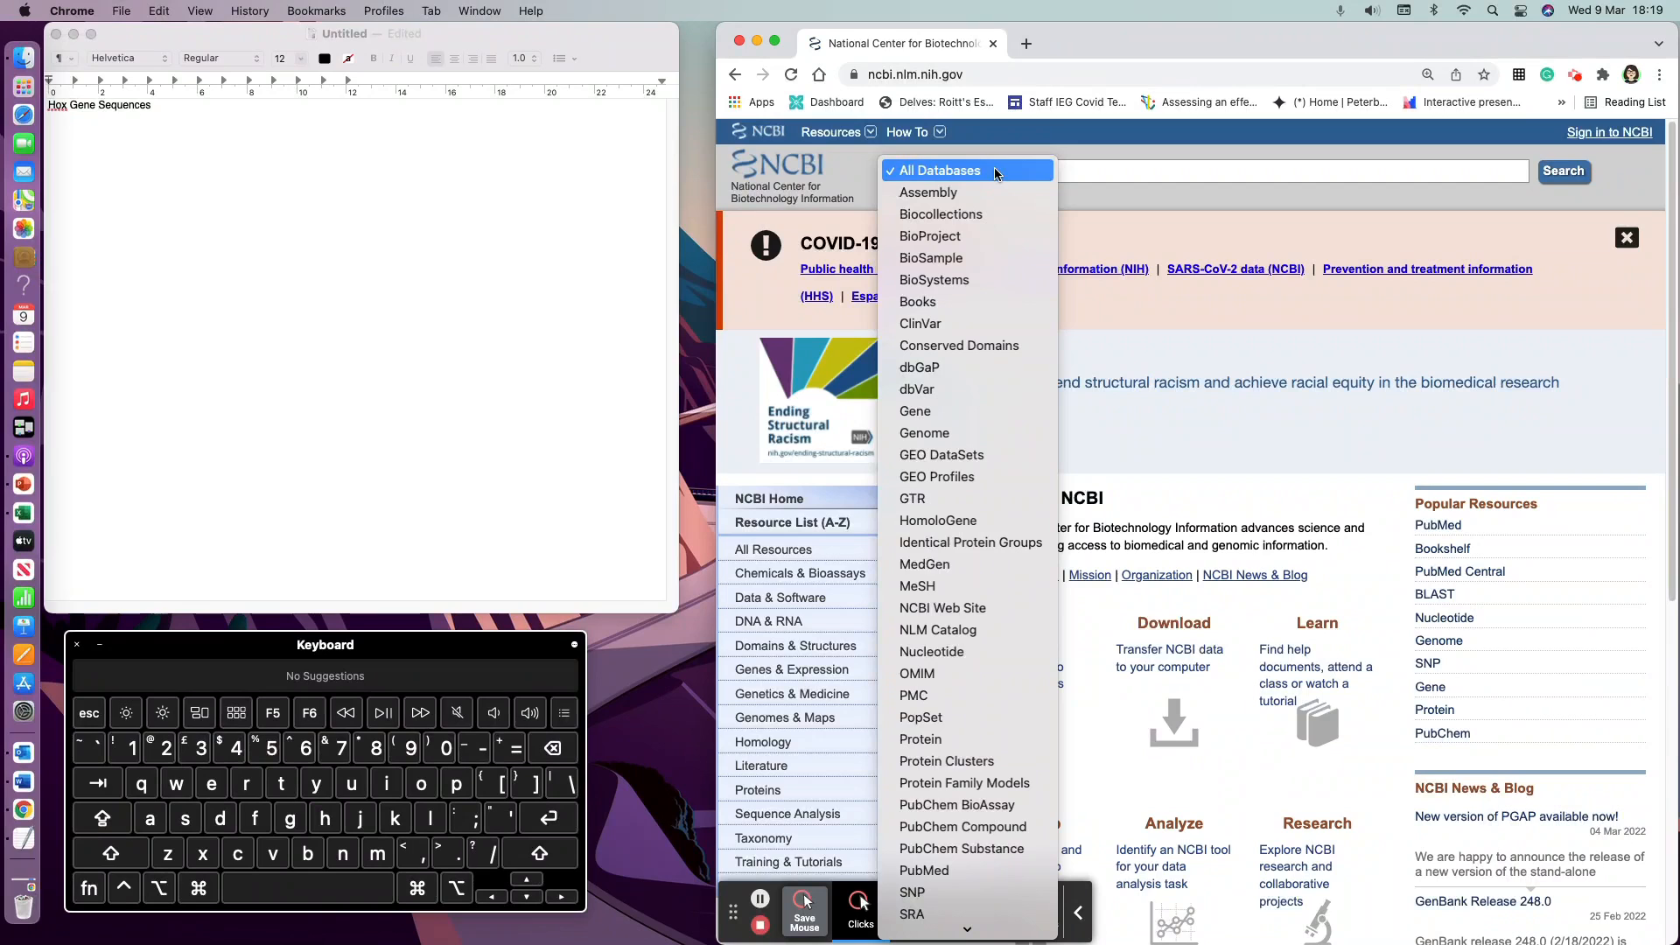
{"action": "left_click", "coordinate": [941, 411]}
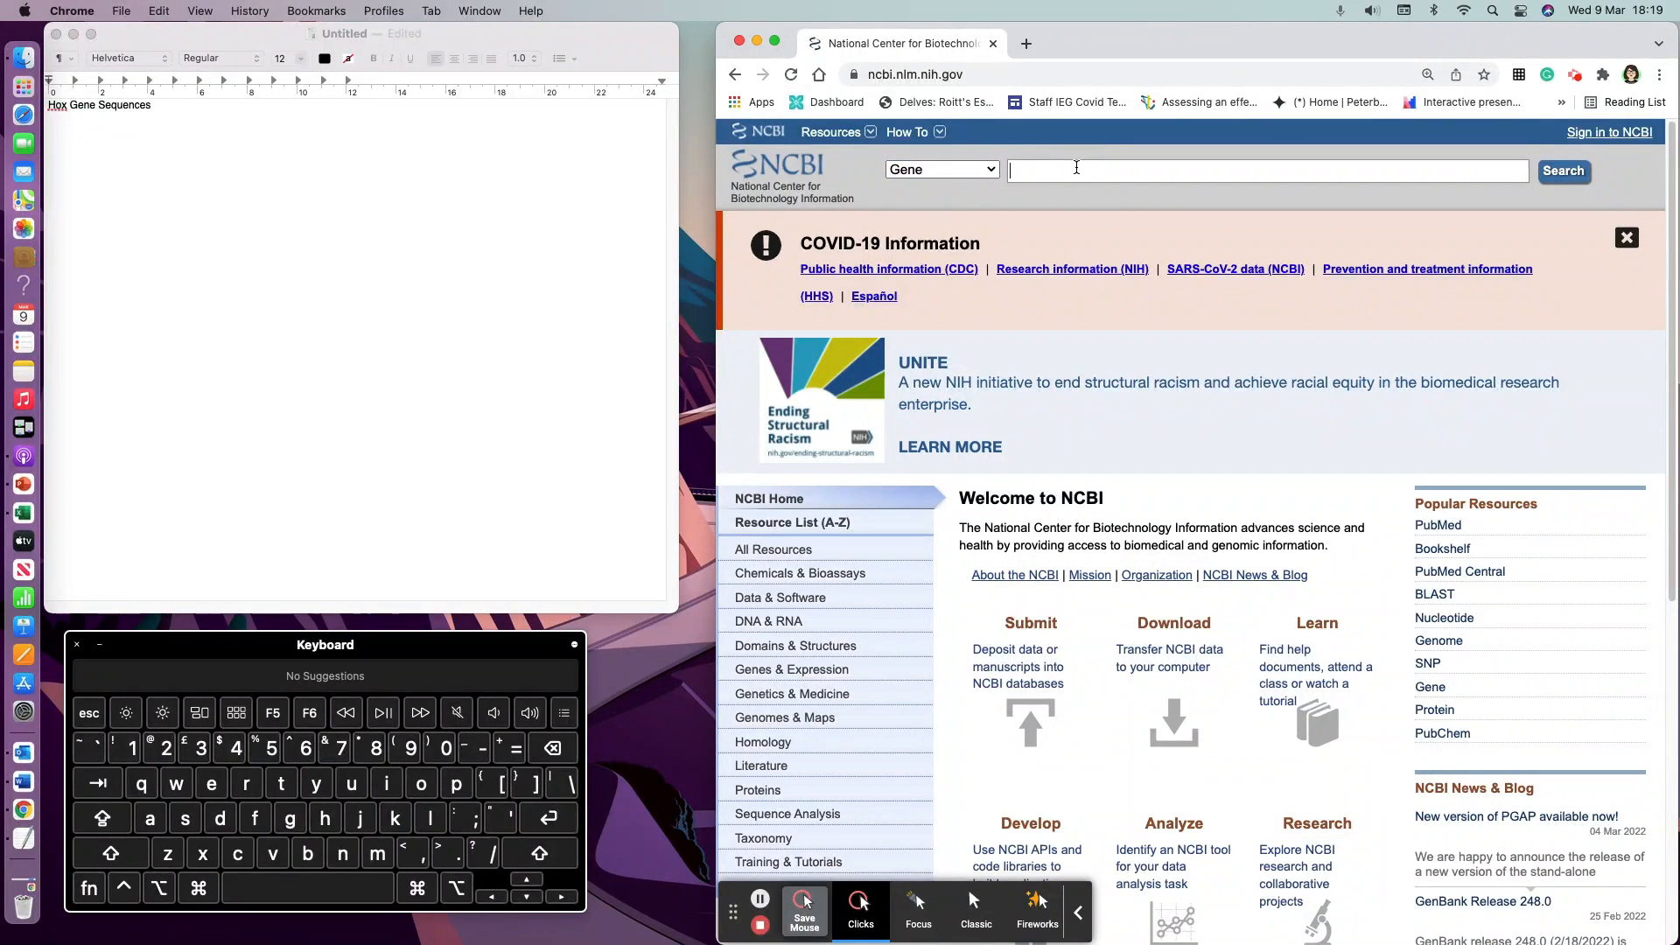
{"action": "left_click", "coordinate": [974, 169]}
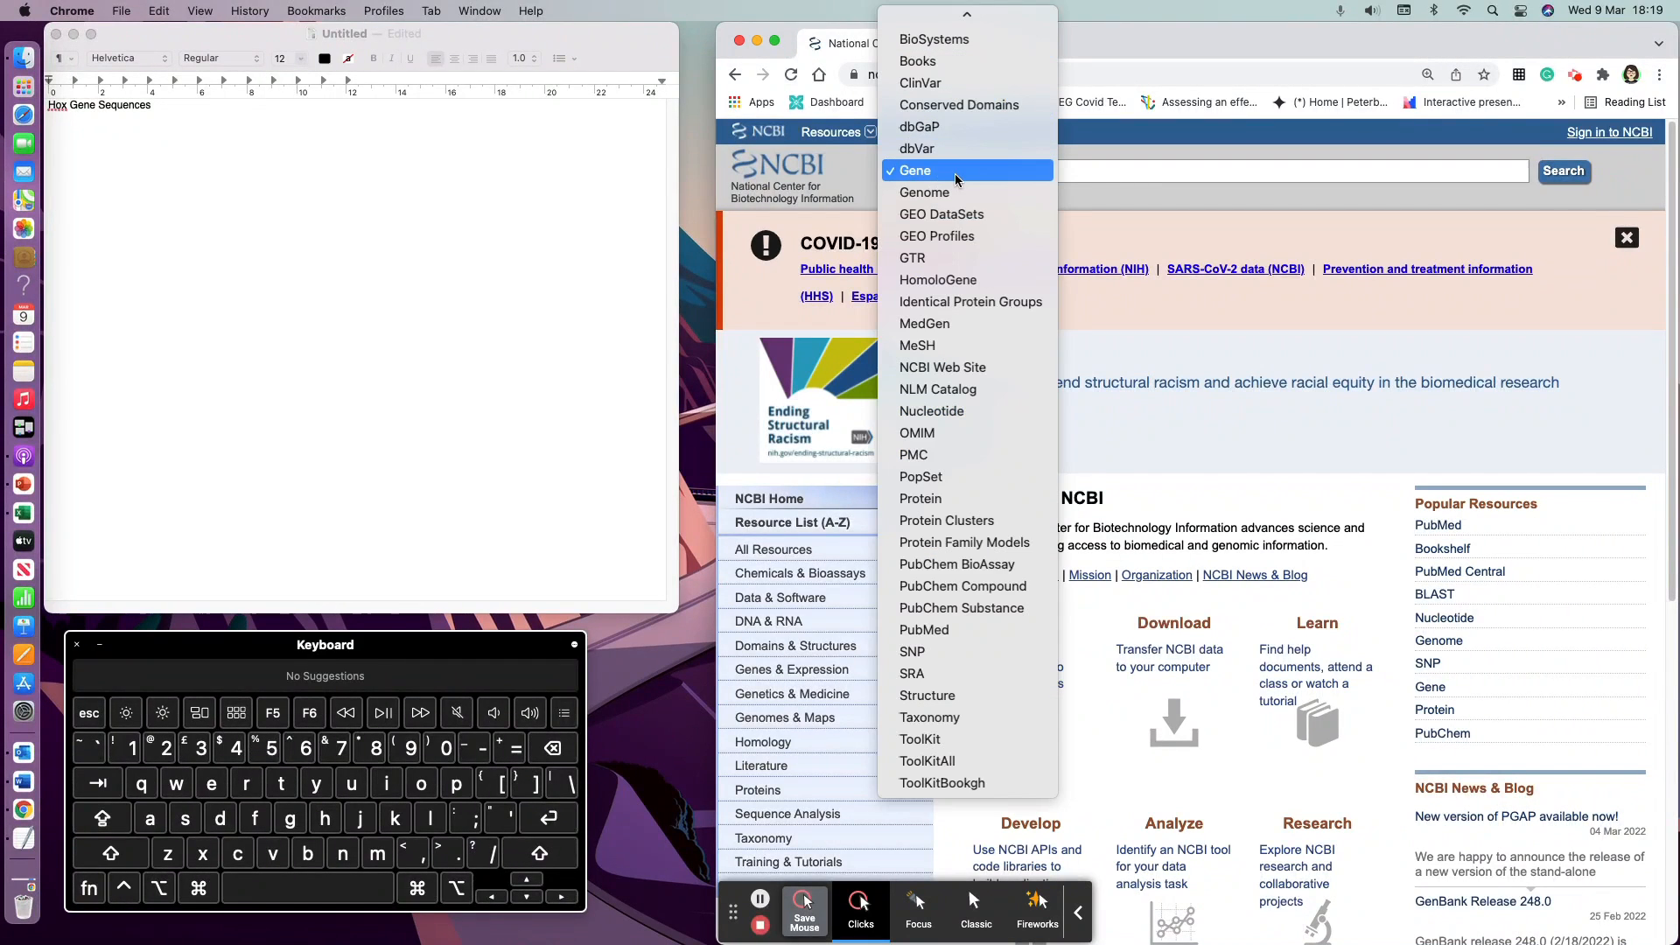
{"action": "left_click", "coordinate": [1142, 181]}
{"action": "left_click", "coordinate": [1117, 167]}
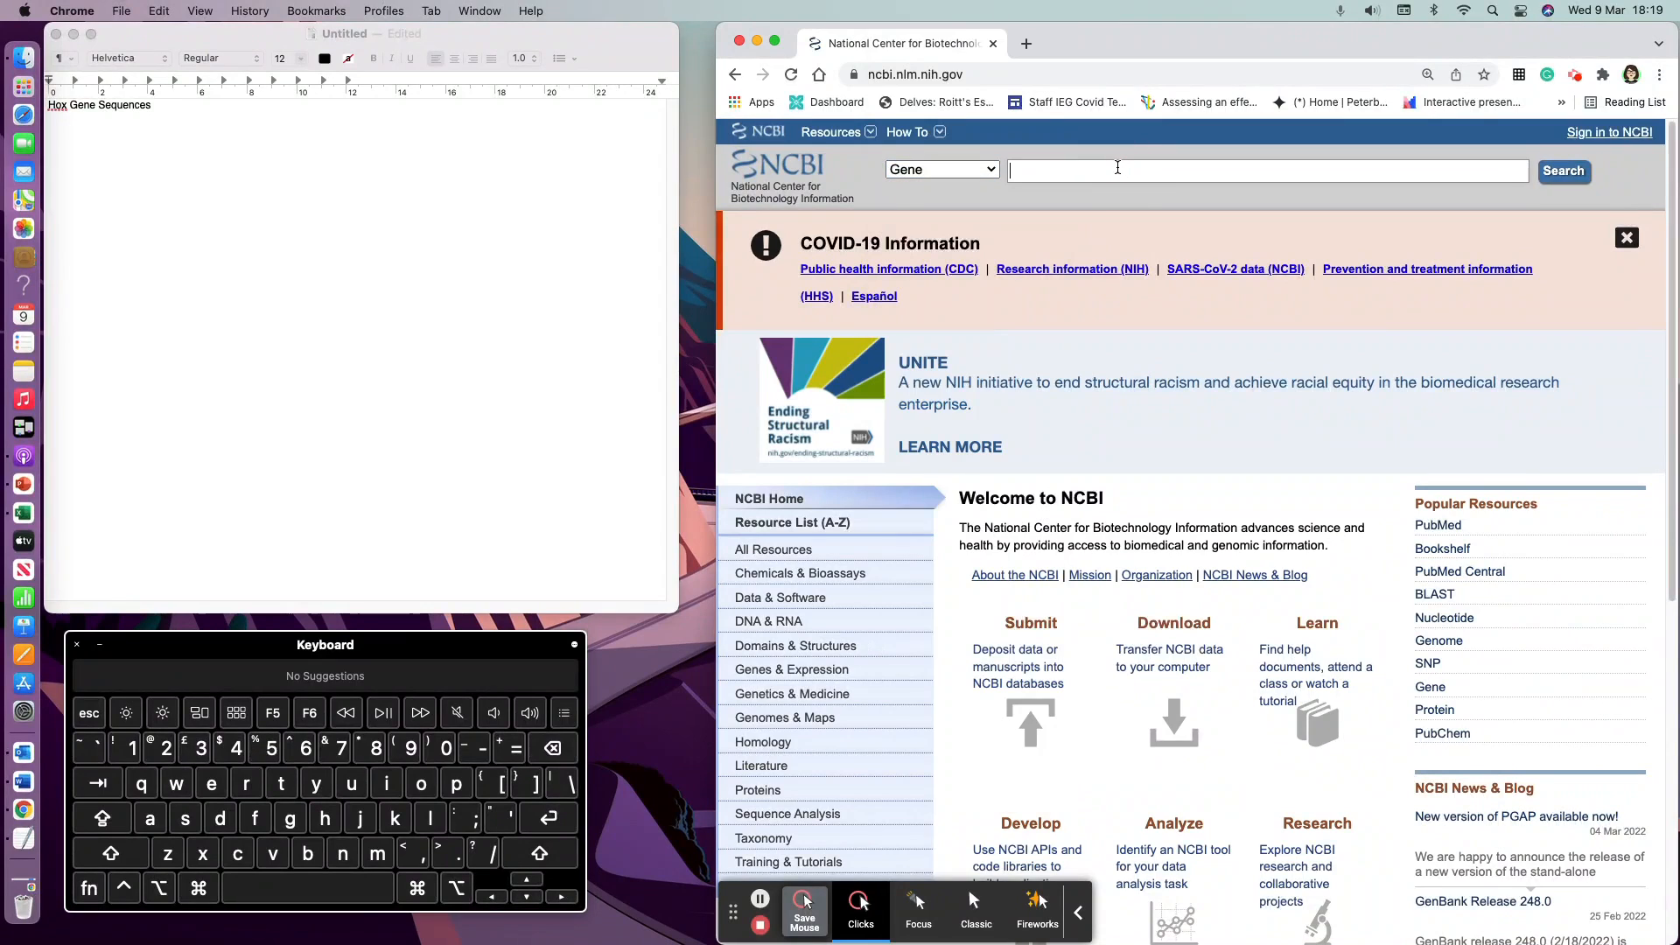
{"action": "type", "text": "HoxA1"}
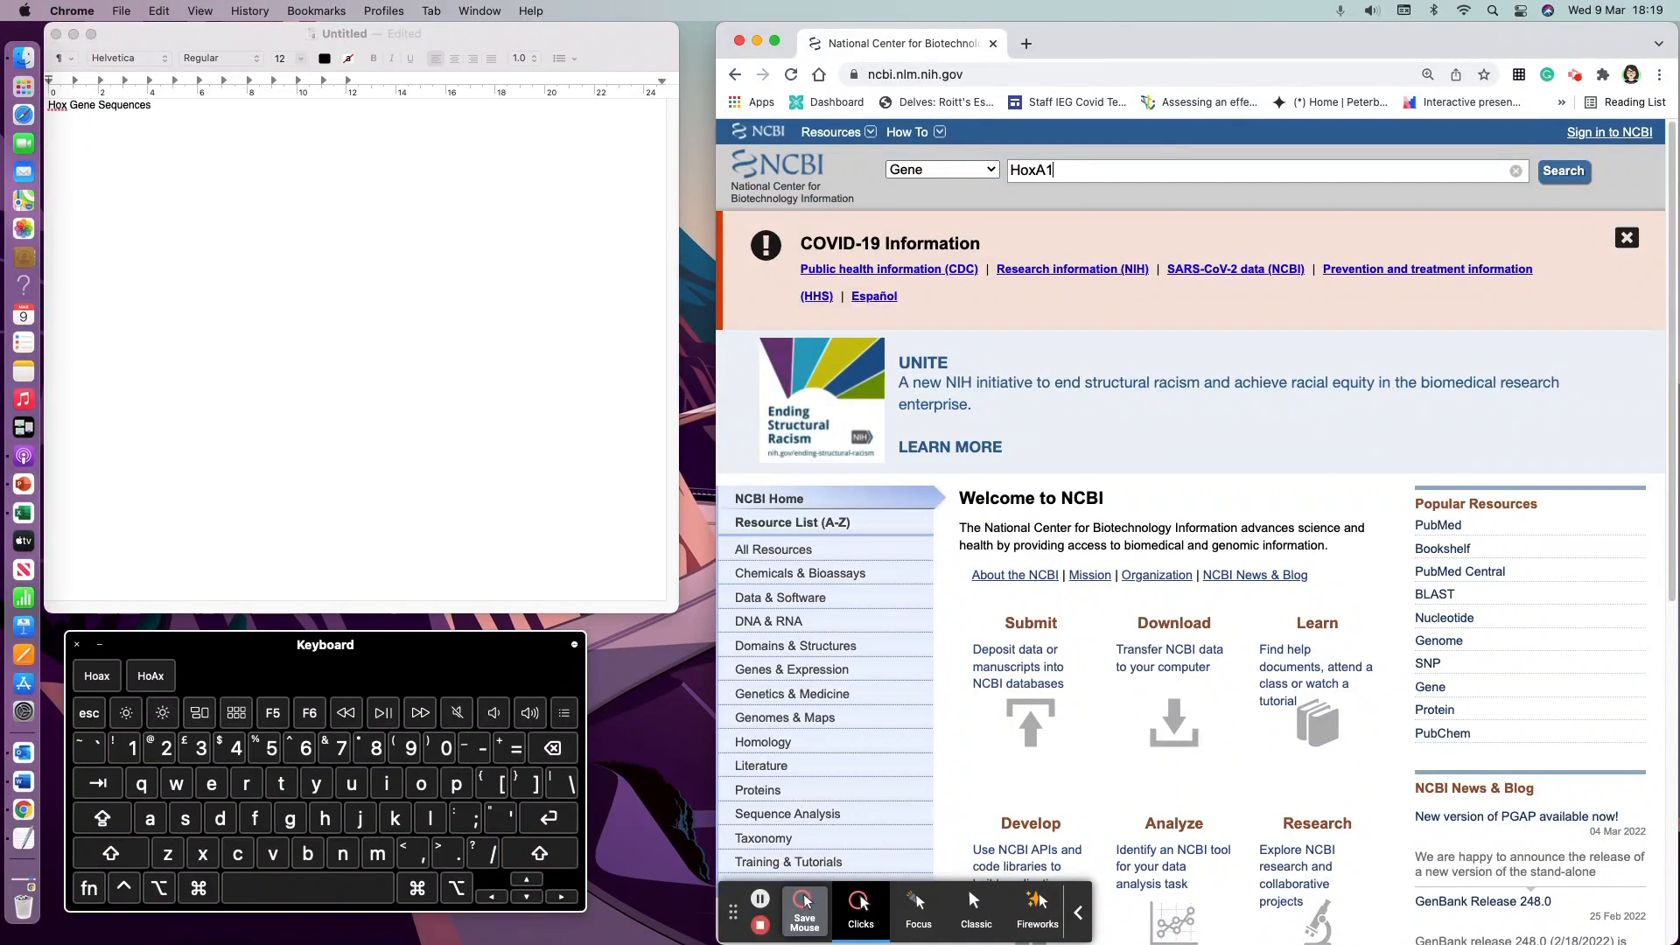
{"action": "key", "text": "Return"}
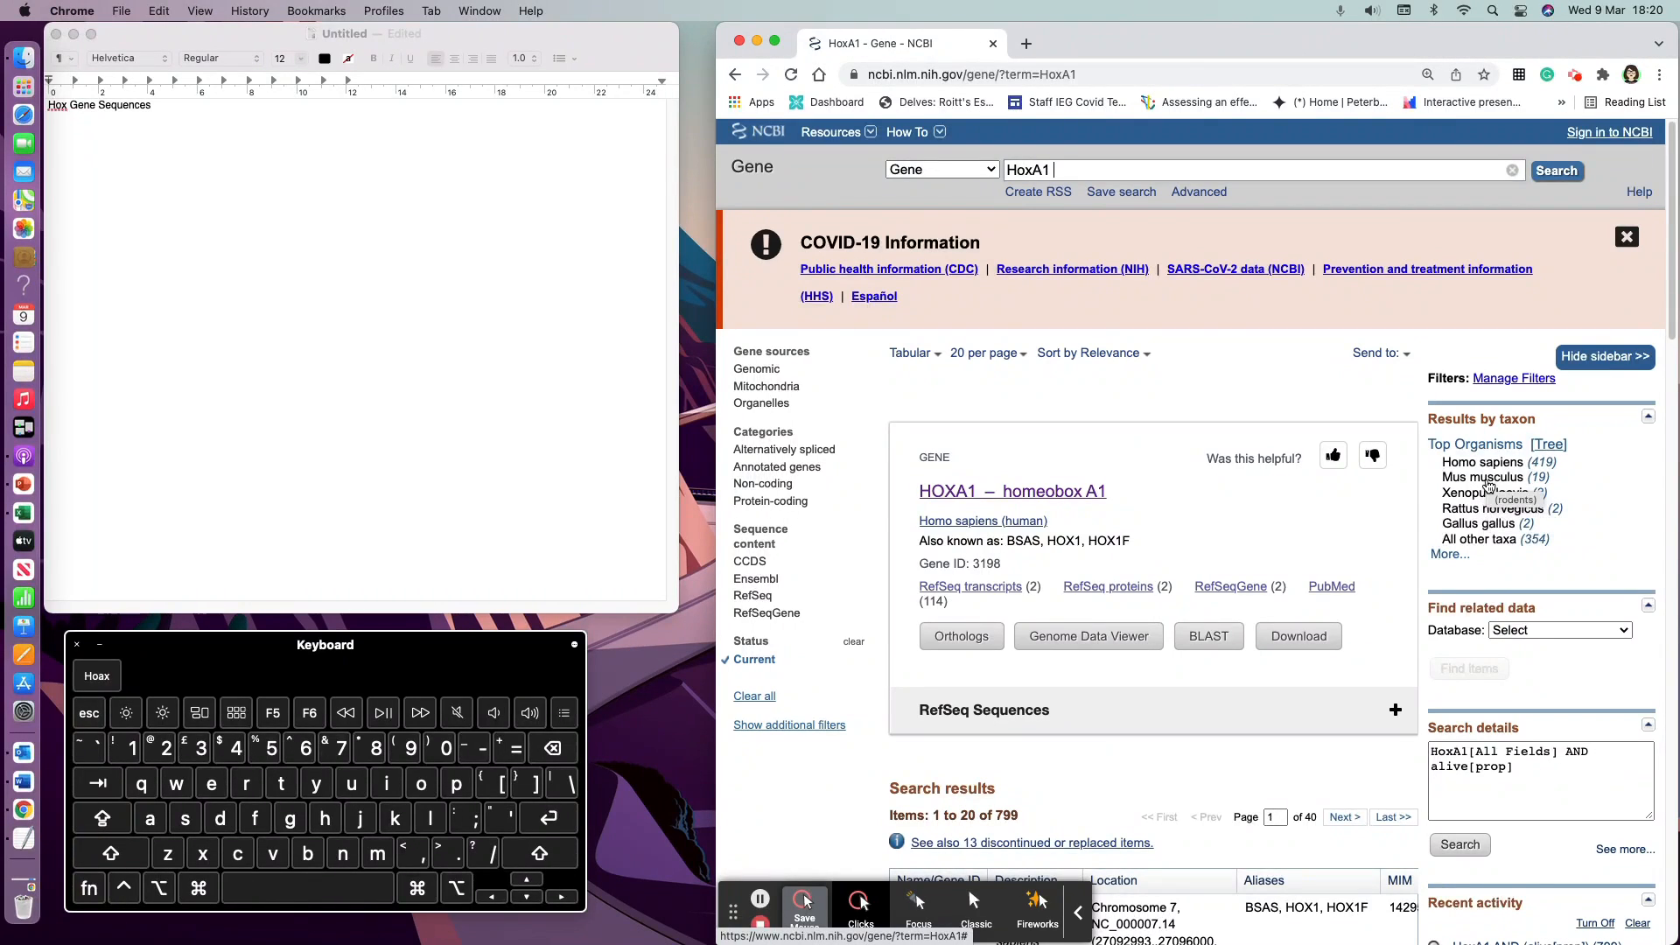
Step: Open the HOXA1 homeobox A1 human gene record and review its summary, genomic context, expression and bibliography sections
{"action": "left_click", "coordinate": [1006, 497]}
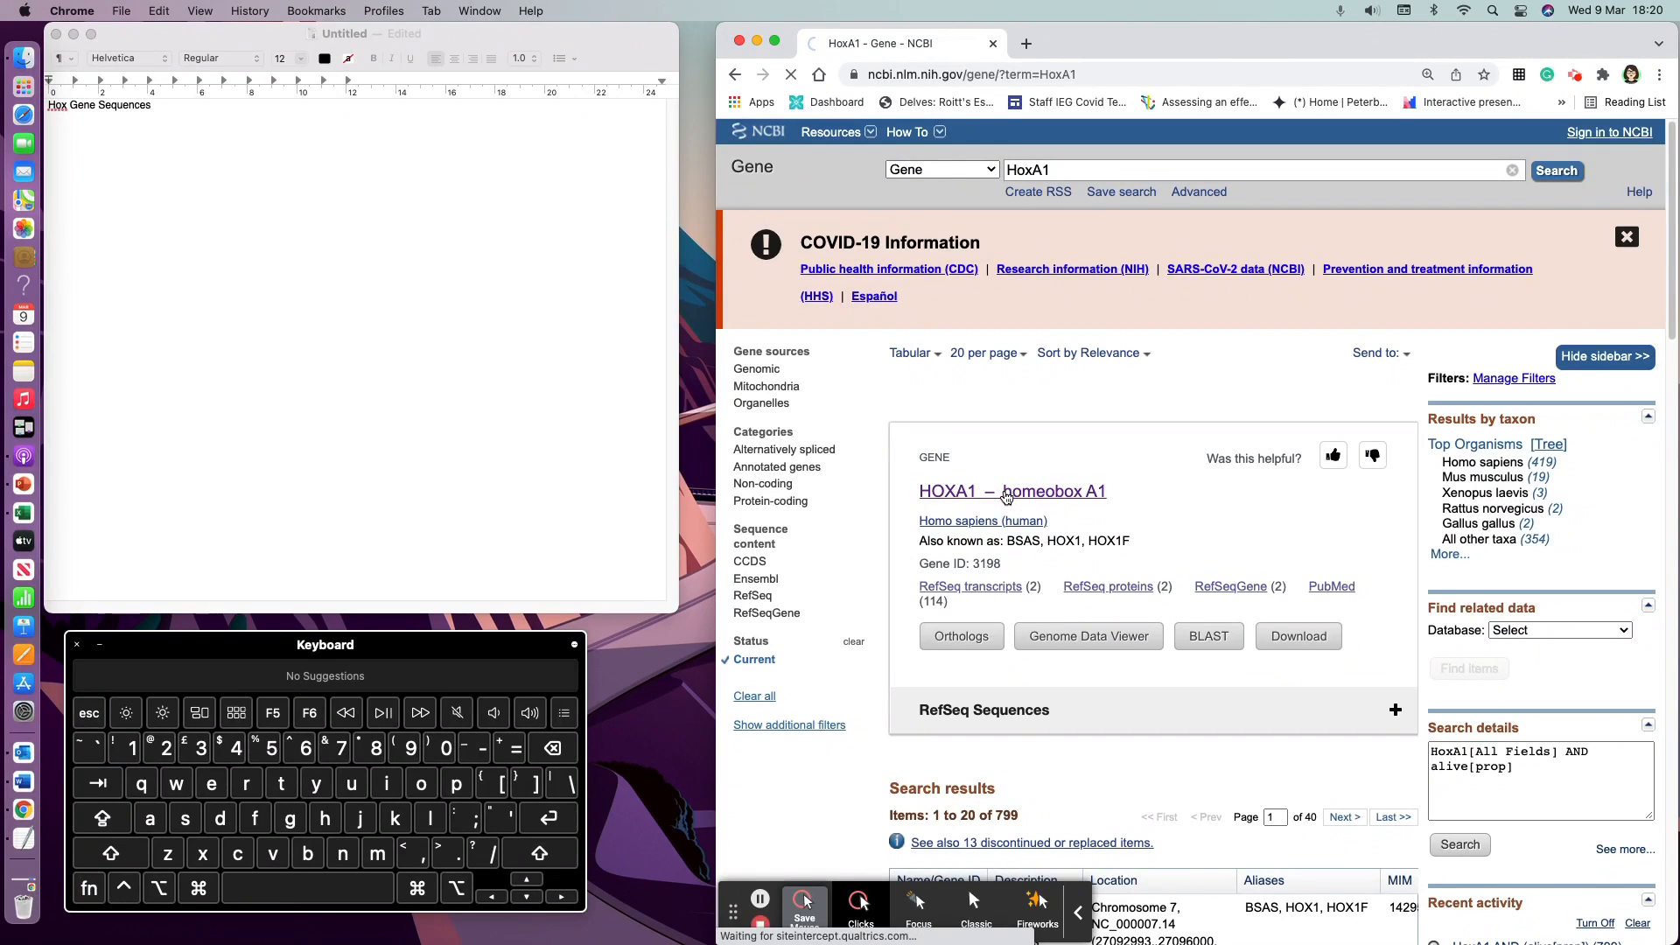
{"action": "left_click", "coordinate": [1007, 493]}
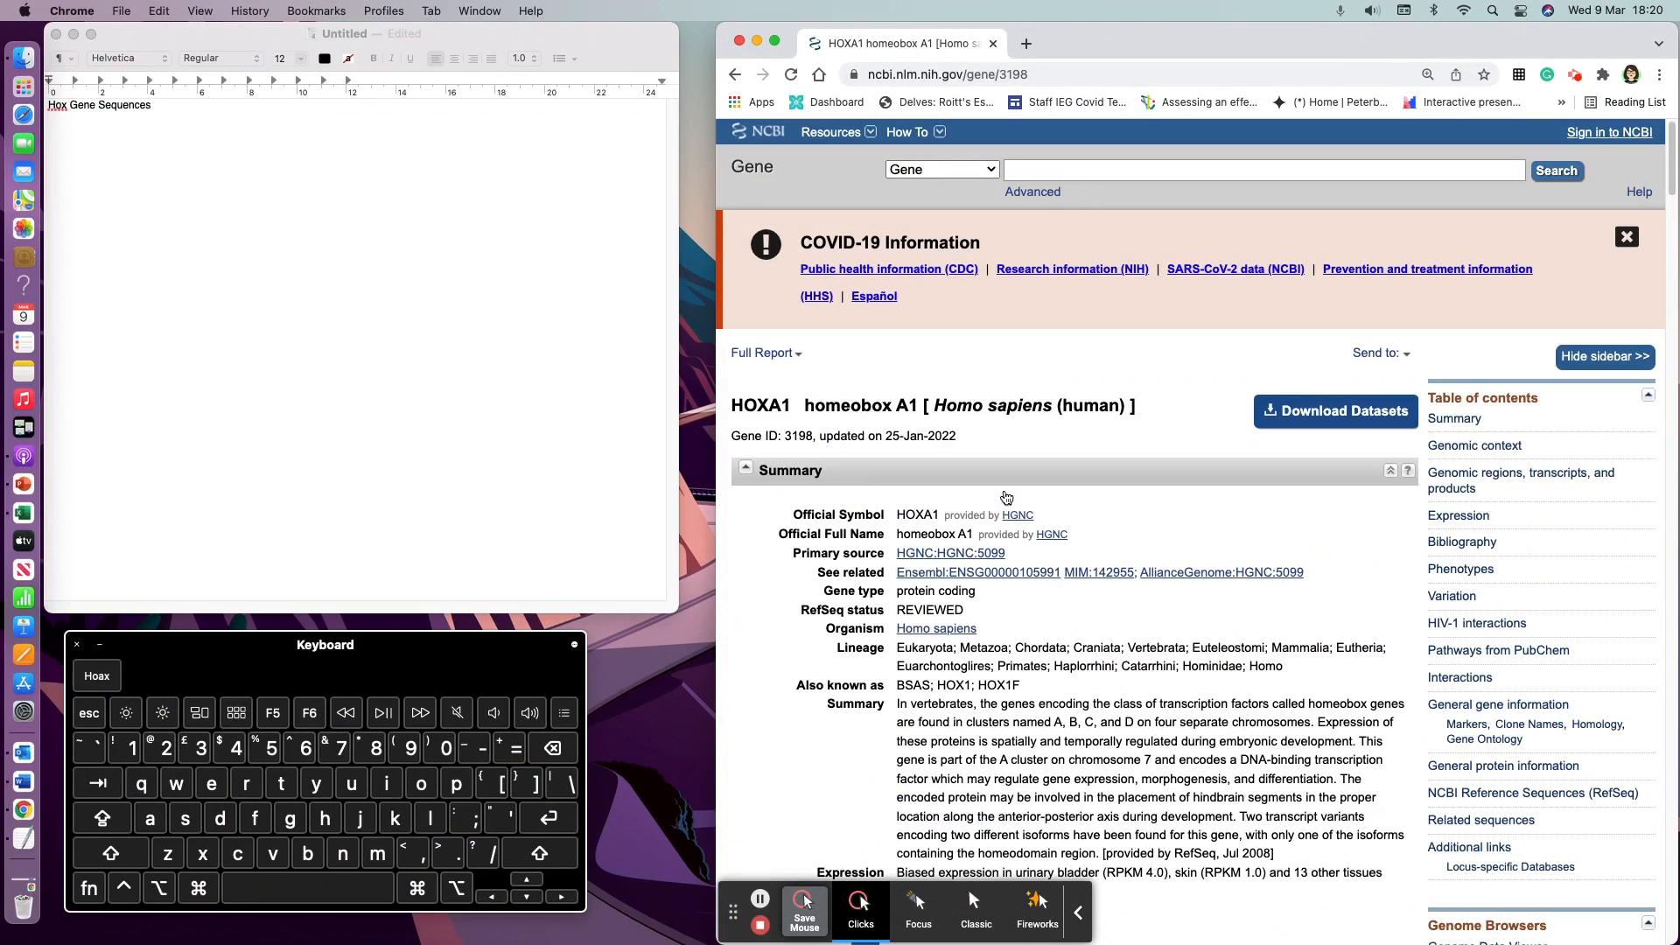
{"action": "scroll", "coordinate": [1058, 505], "scroll_direction": "down", "scroll_amount": 3}
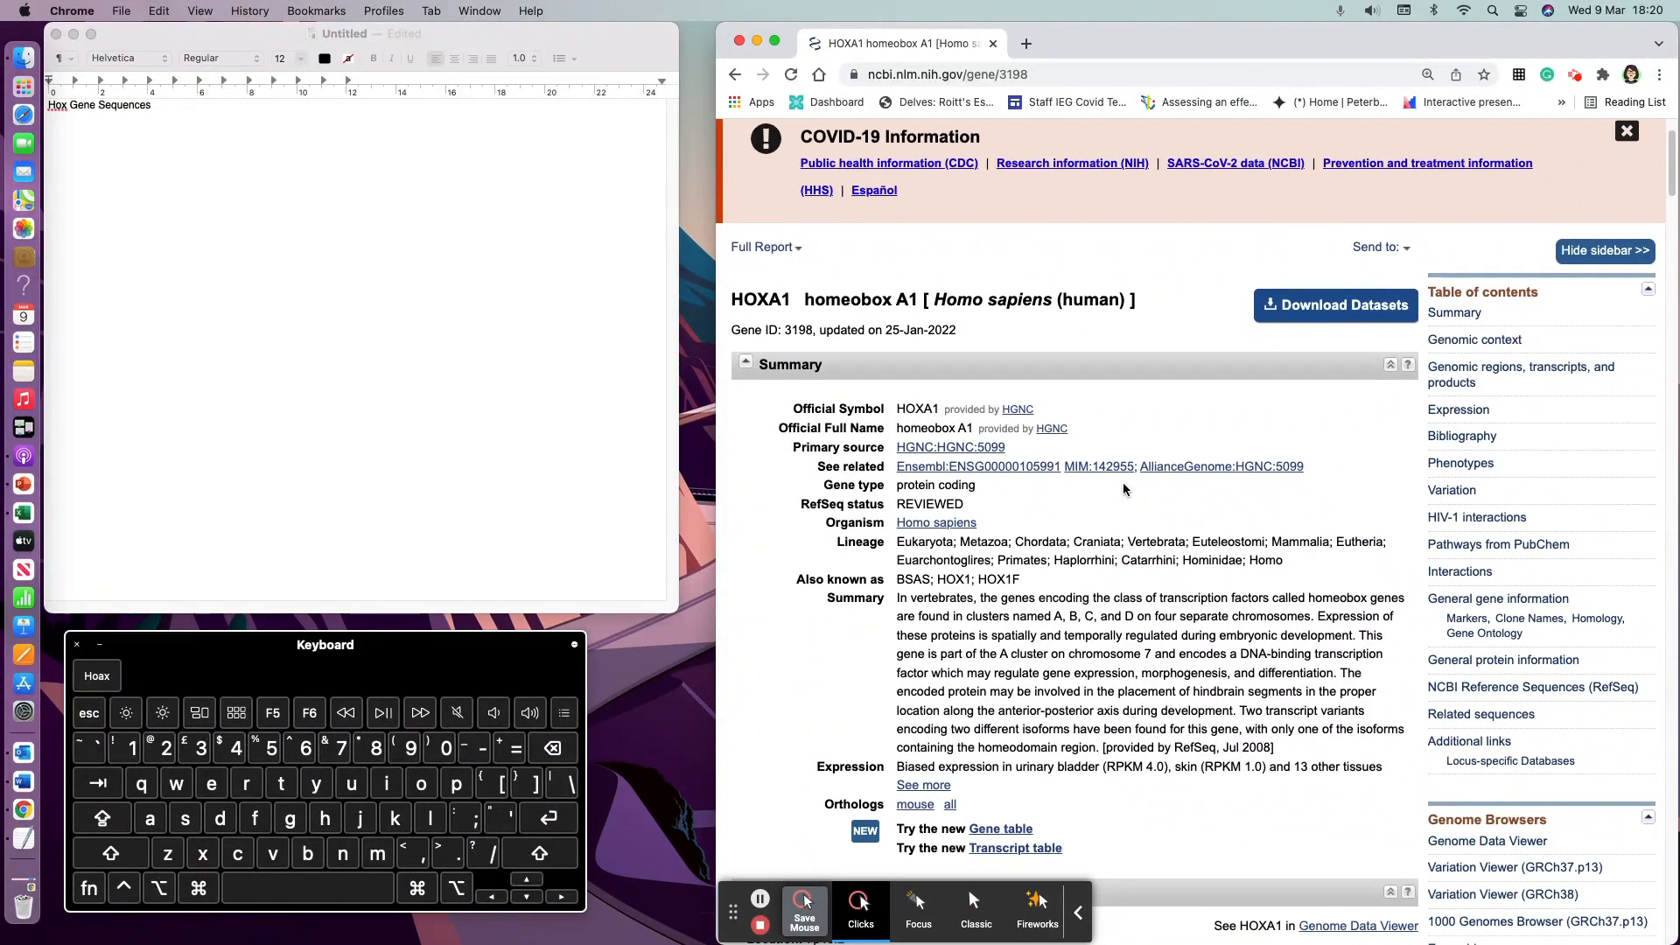
{"action": "scroll", "coordinate": [1104, 491], "scroll_direction": "down", "scroll_amount": 15}
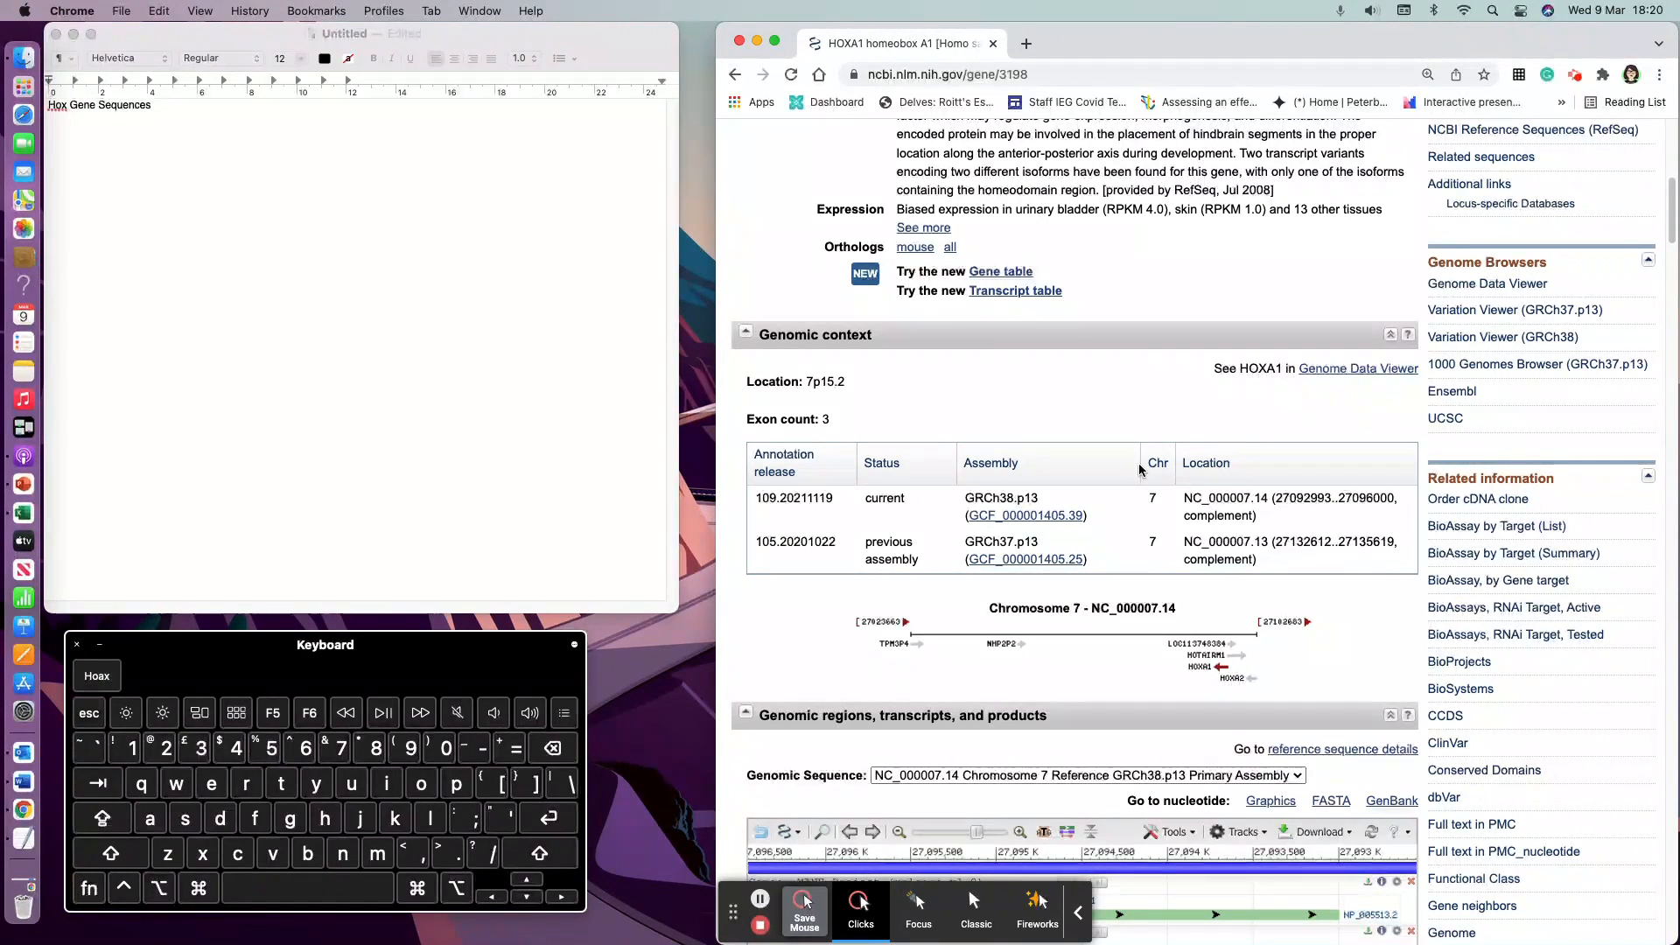
{"action": "scroll", "coordinate": [1142, 470], "scroll_direction": "down", "scroll_amount": 2}
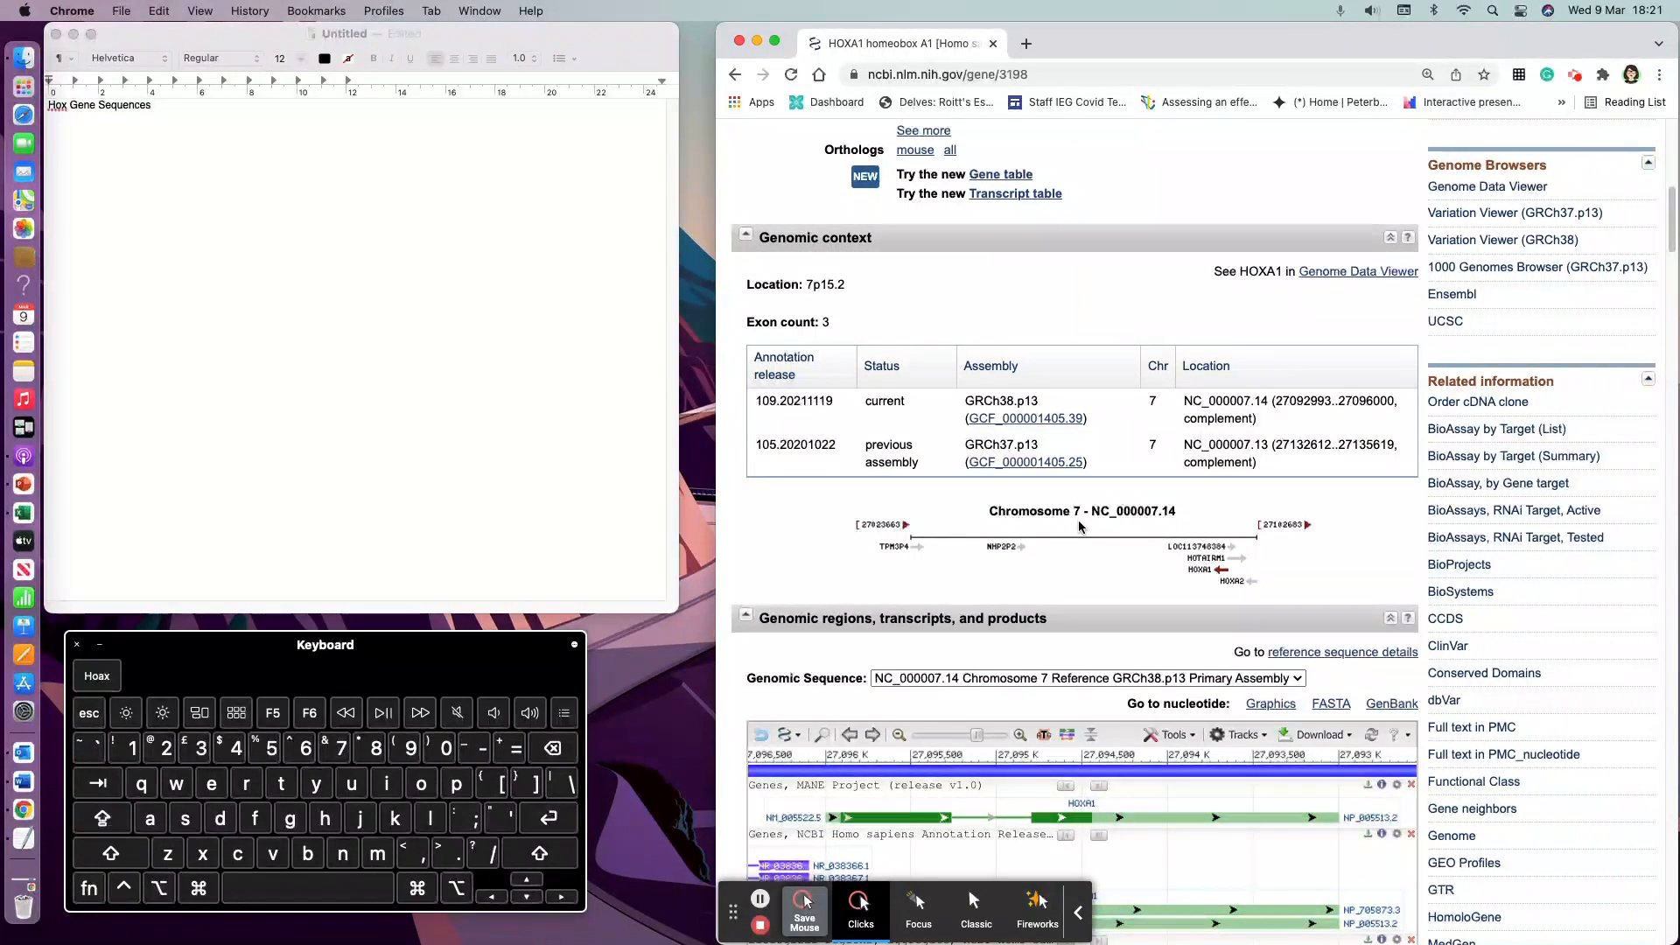
{"action": "scroll", "coordinate": [1080, 526], "scroll_direction": "down", "scroll_amount": 10}
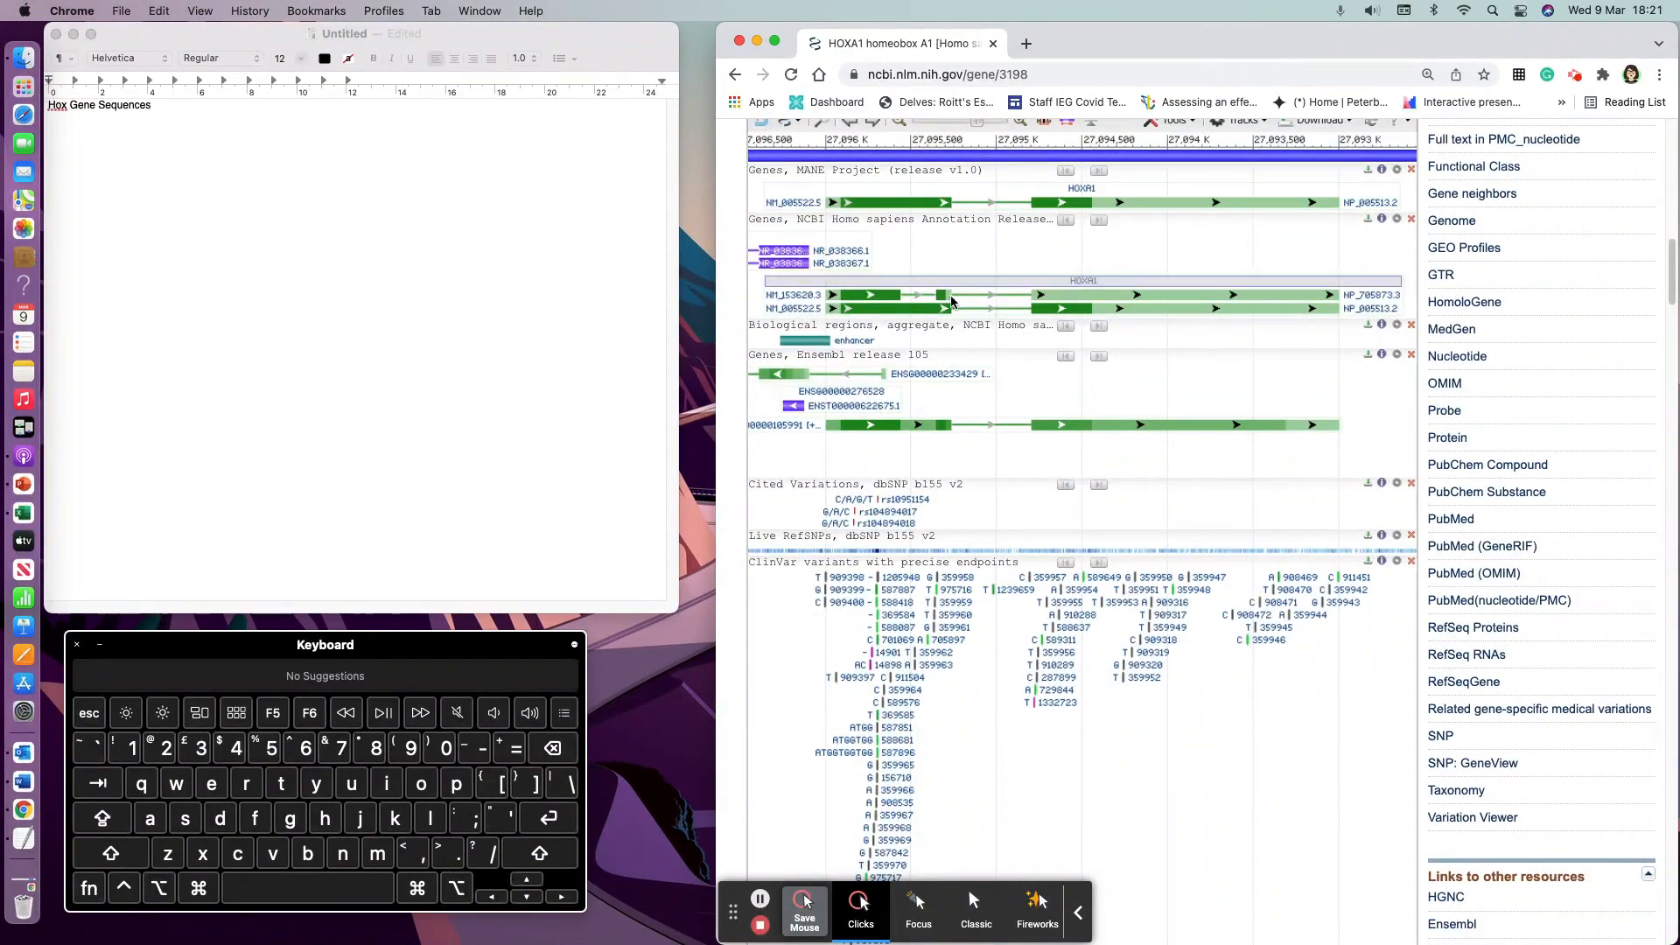
{"action": "scroll", "coordinate": [993, 486], "scroll_direction": "down", "scroll_amount": 15}
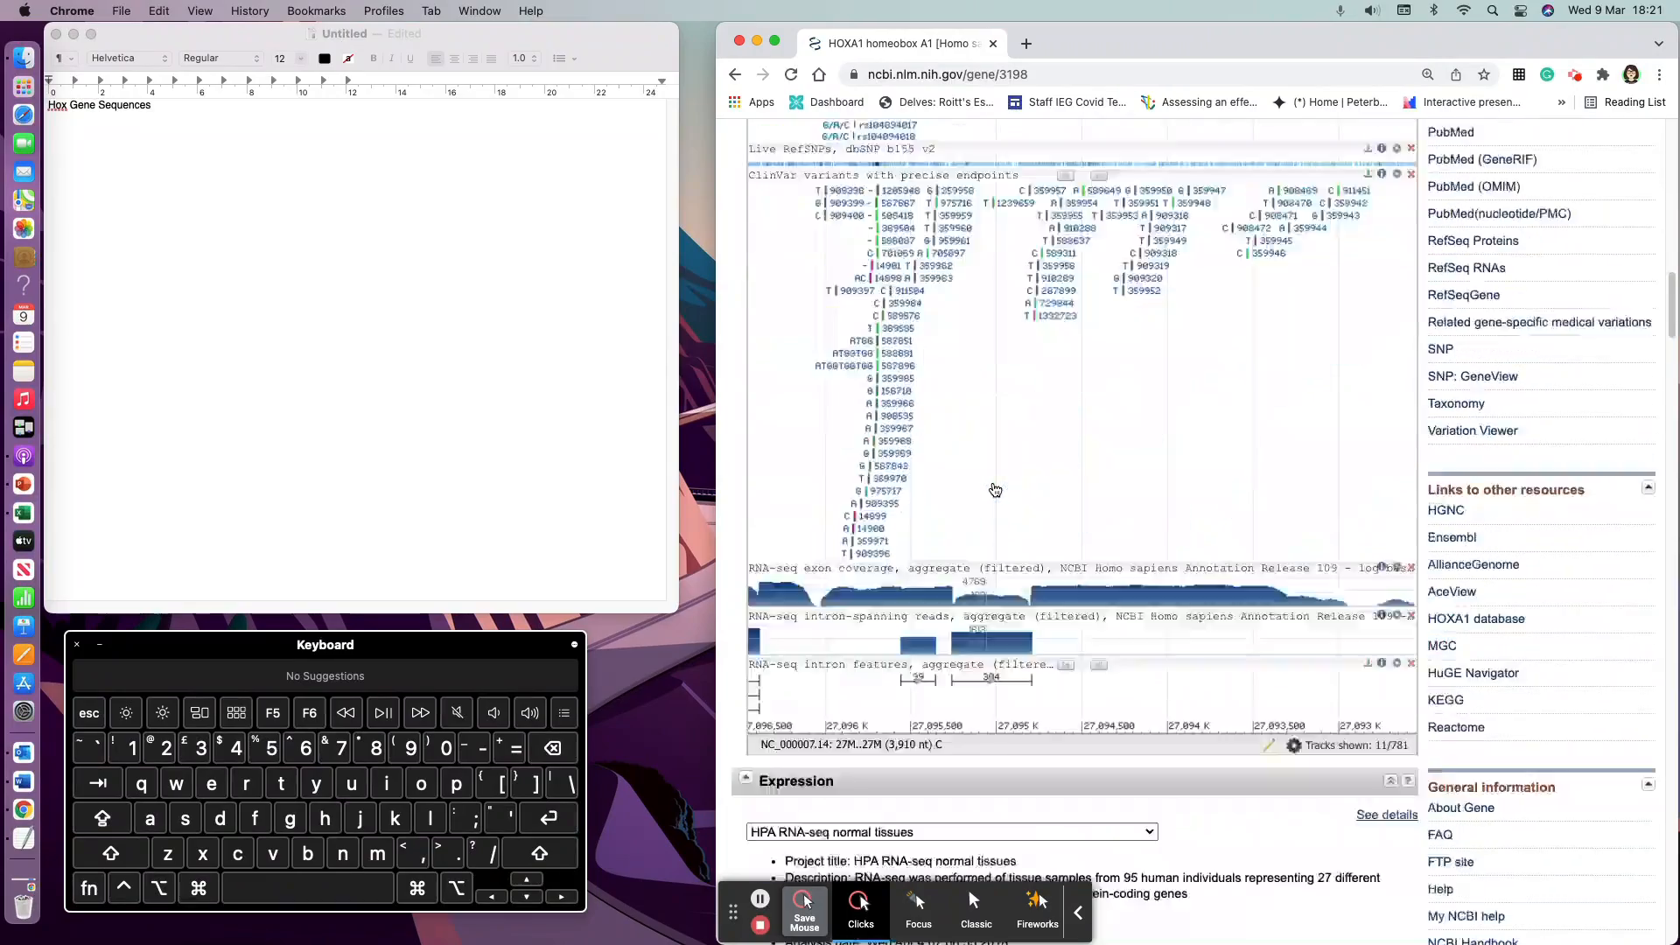
{"action": "scroll", "coordinate": [993, 485], "scroll_direction": "down", "scroll_amount": 5}
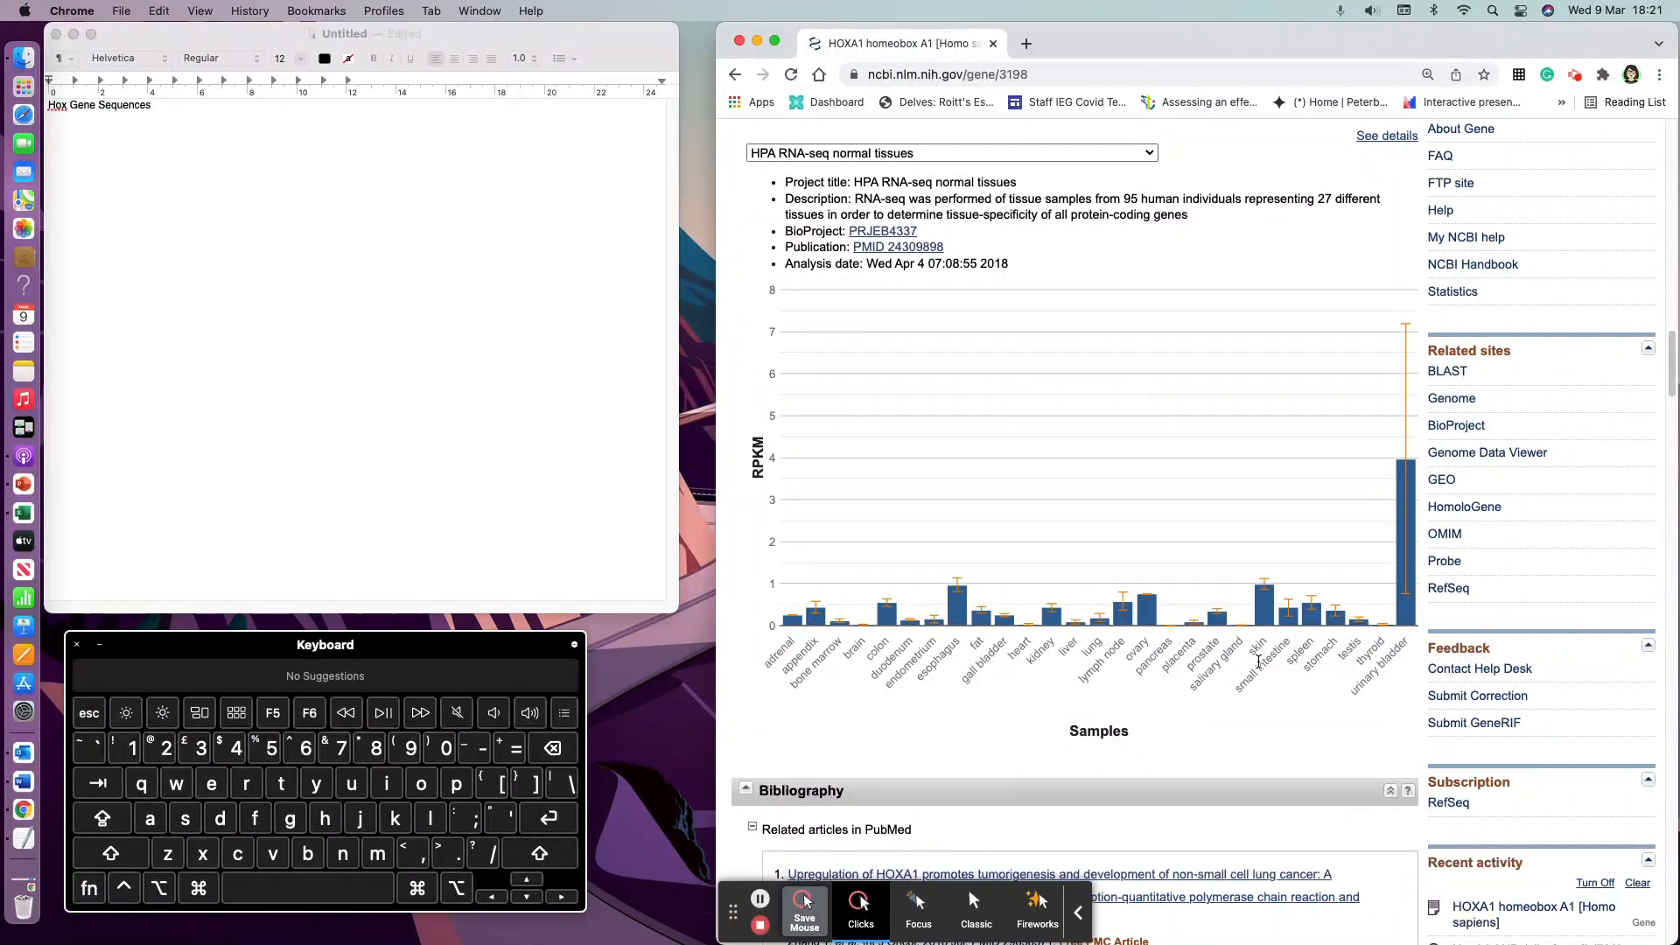
{"action": "scroll", "coordinate": [1258, 663], "scroll_direction": "down", "scroll_amount": 4}
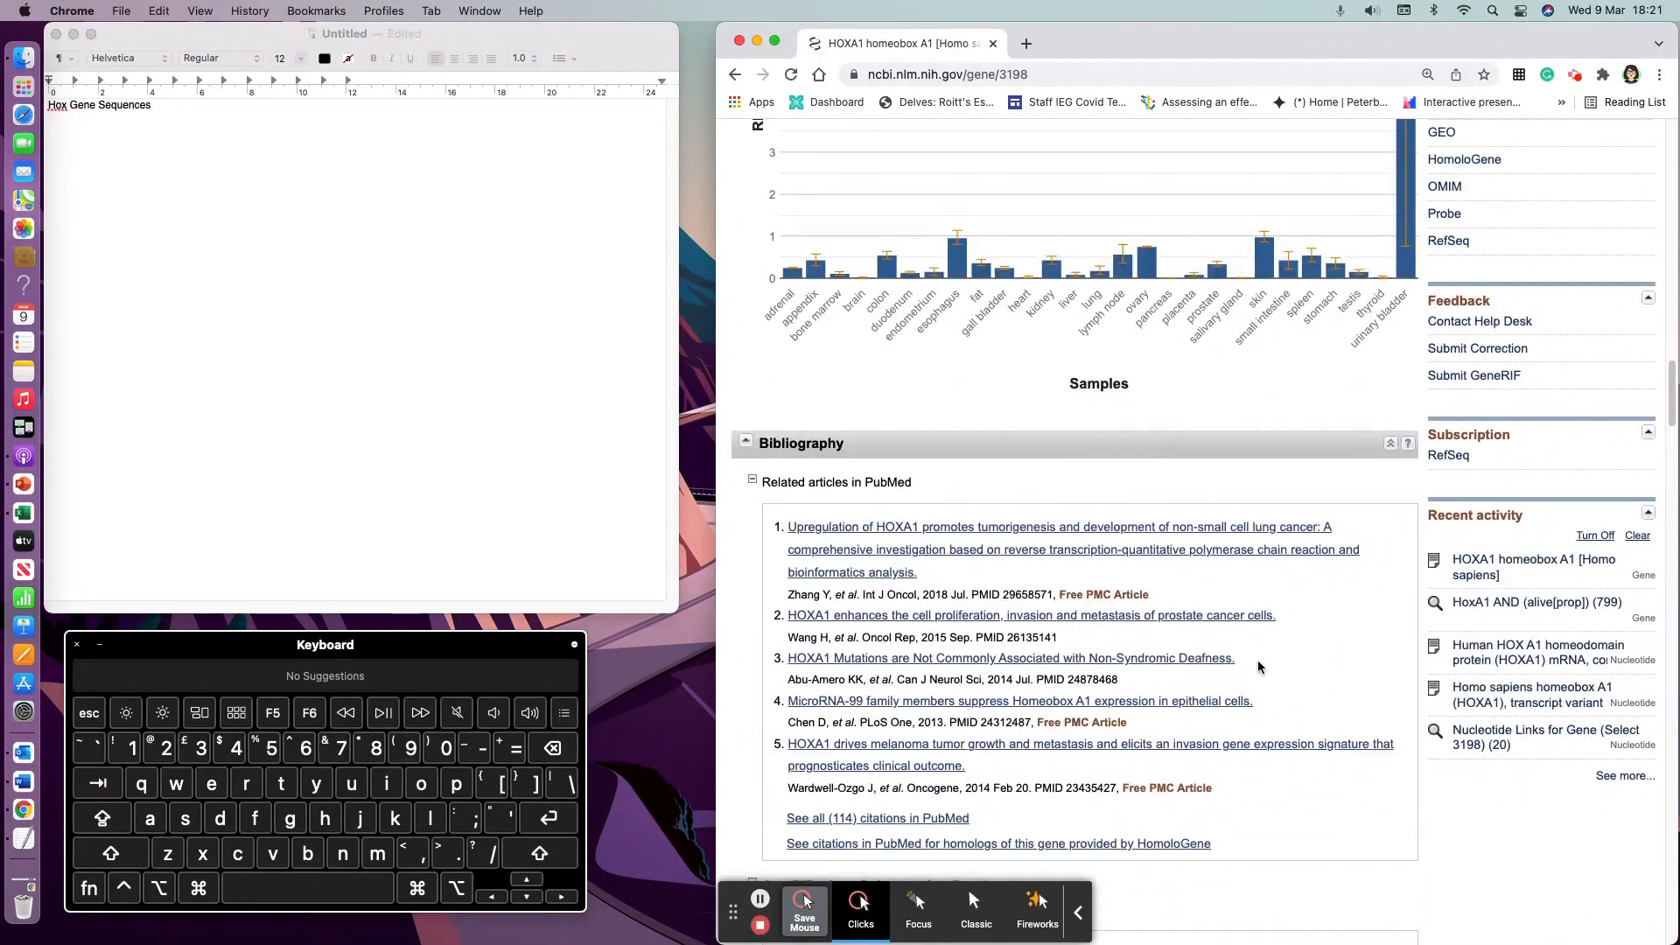
{"action": "scroll", "coordinate": [1259, 662], "scroll_direction": "down", "scroll_amount": 10}
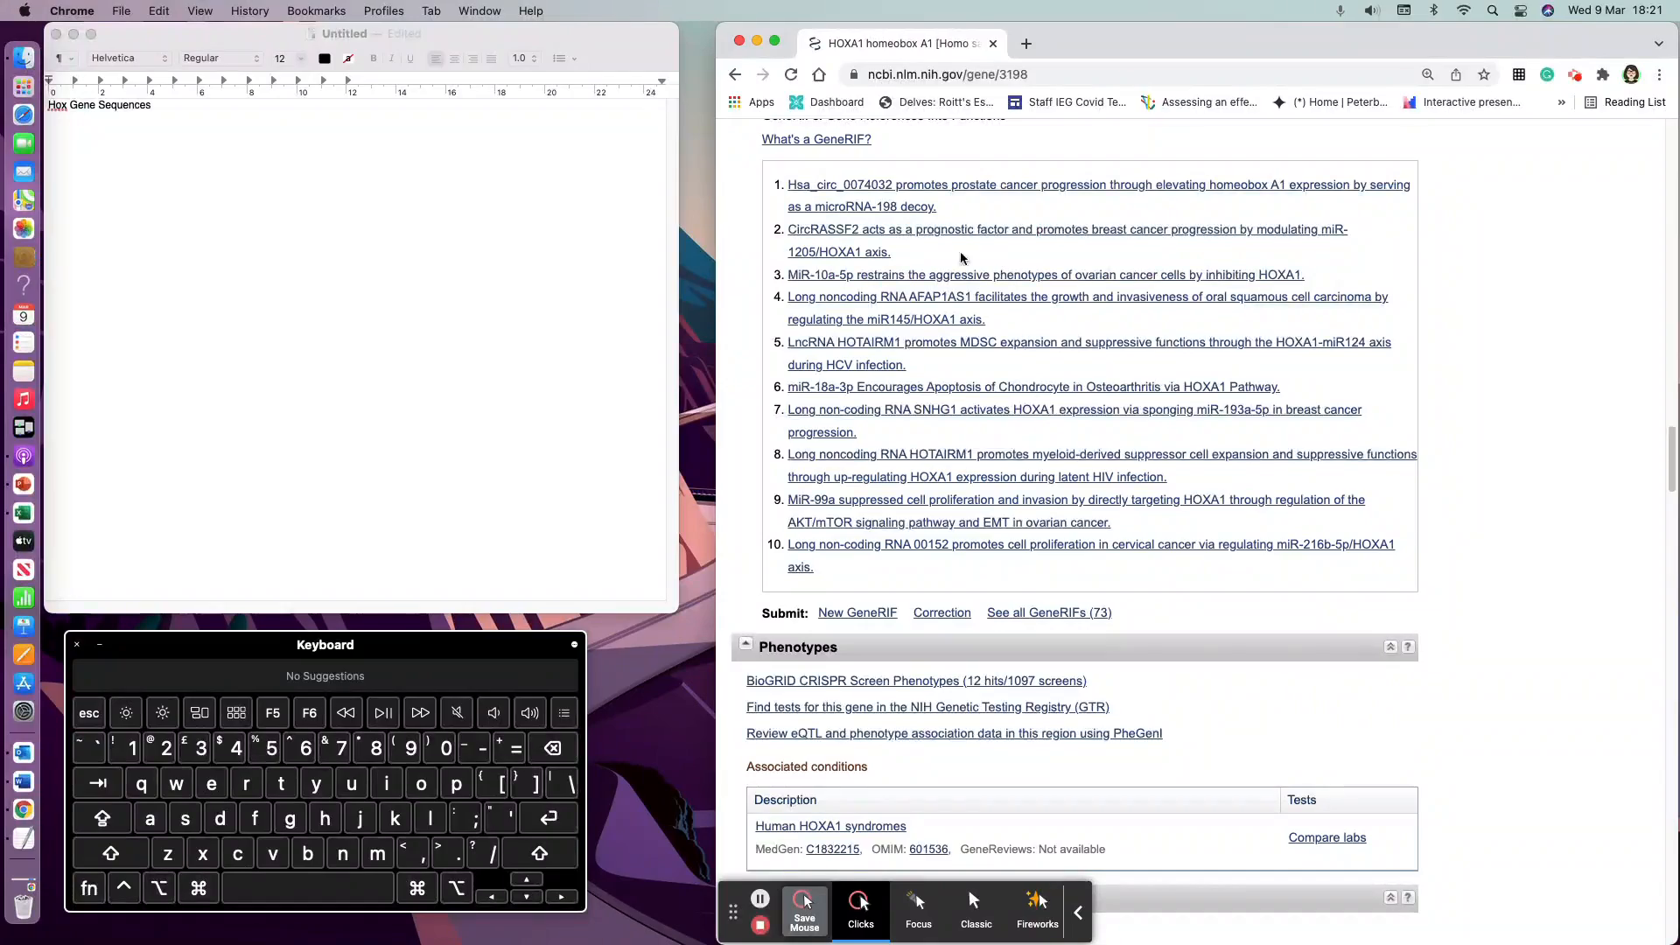
{"action": "scroll", "coordinate": [963, 412], "scroll_direction": "down", "scroll_amount": 3}
{"action": "scroll", "coordinate": [1004, 480], "scroll_direction": "down", "scroll_amount": 2}
{"action": "scroll", "coordinate": [1003, 477], "scroll_direction": "up", "scroll_amount": 15}
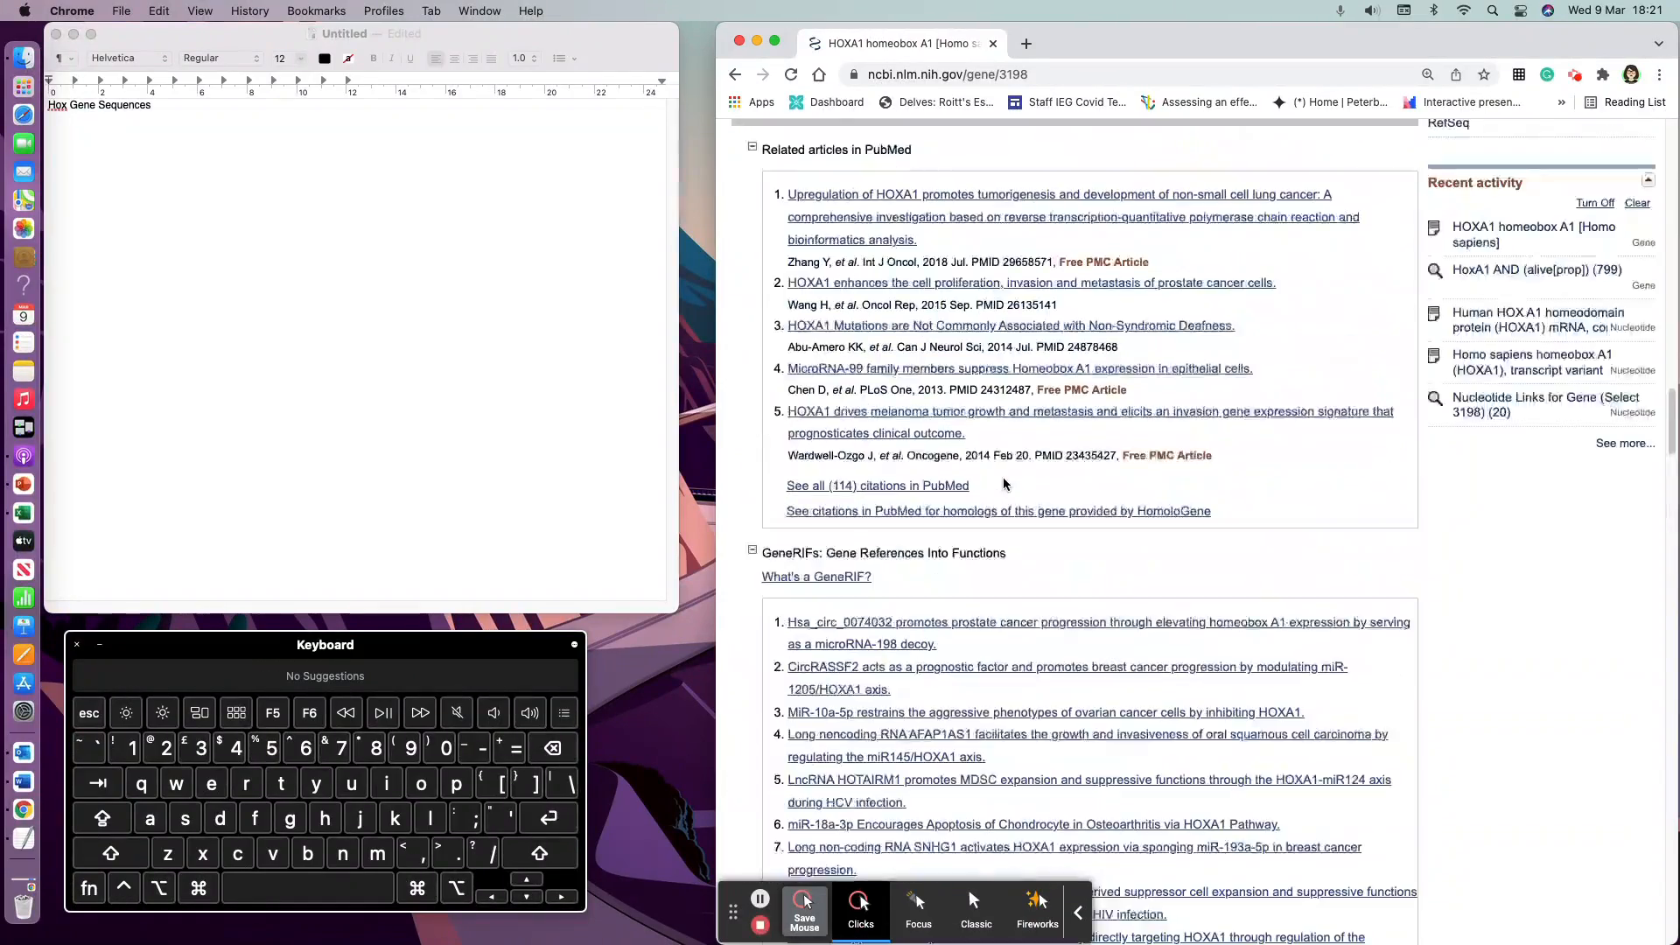
{"action": "scroll", "coordinate": [1007, 473], "scroll_direction": "up", "scroll_amount": 8}
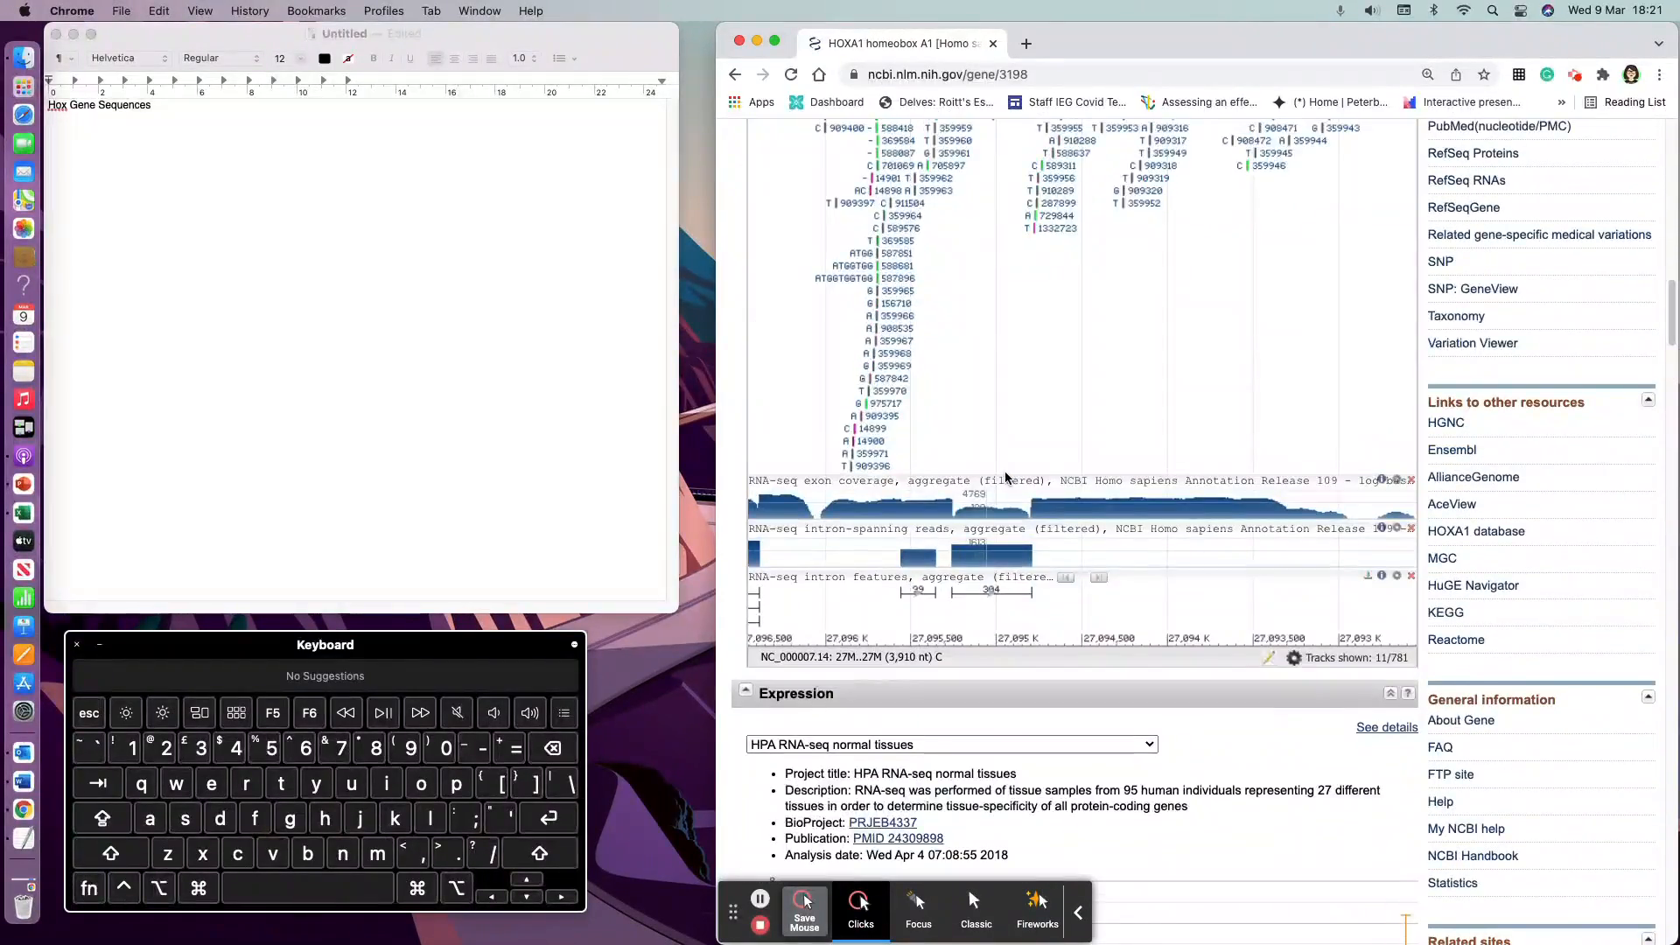
{"action": "scroll", "coordinate": [1005, 477], "scroll_direction": "up", "scroll_amount": 4}
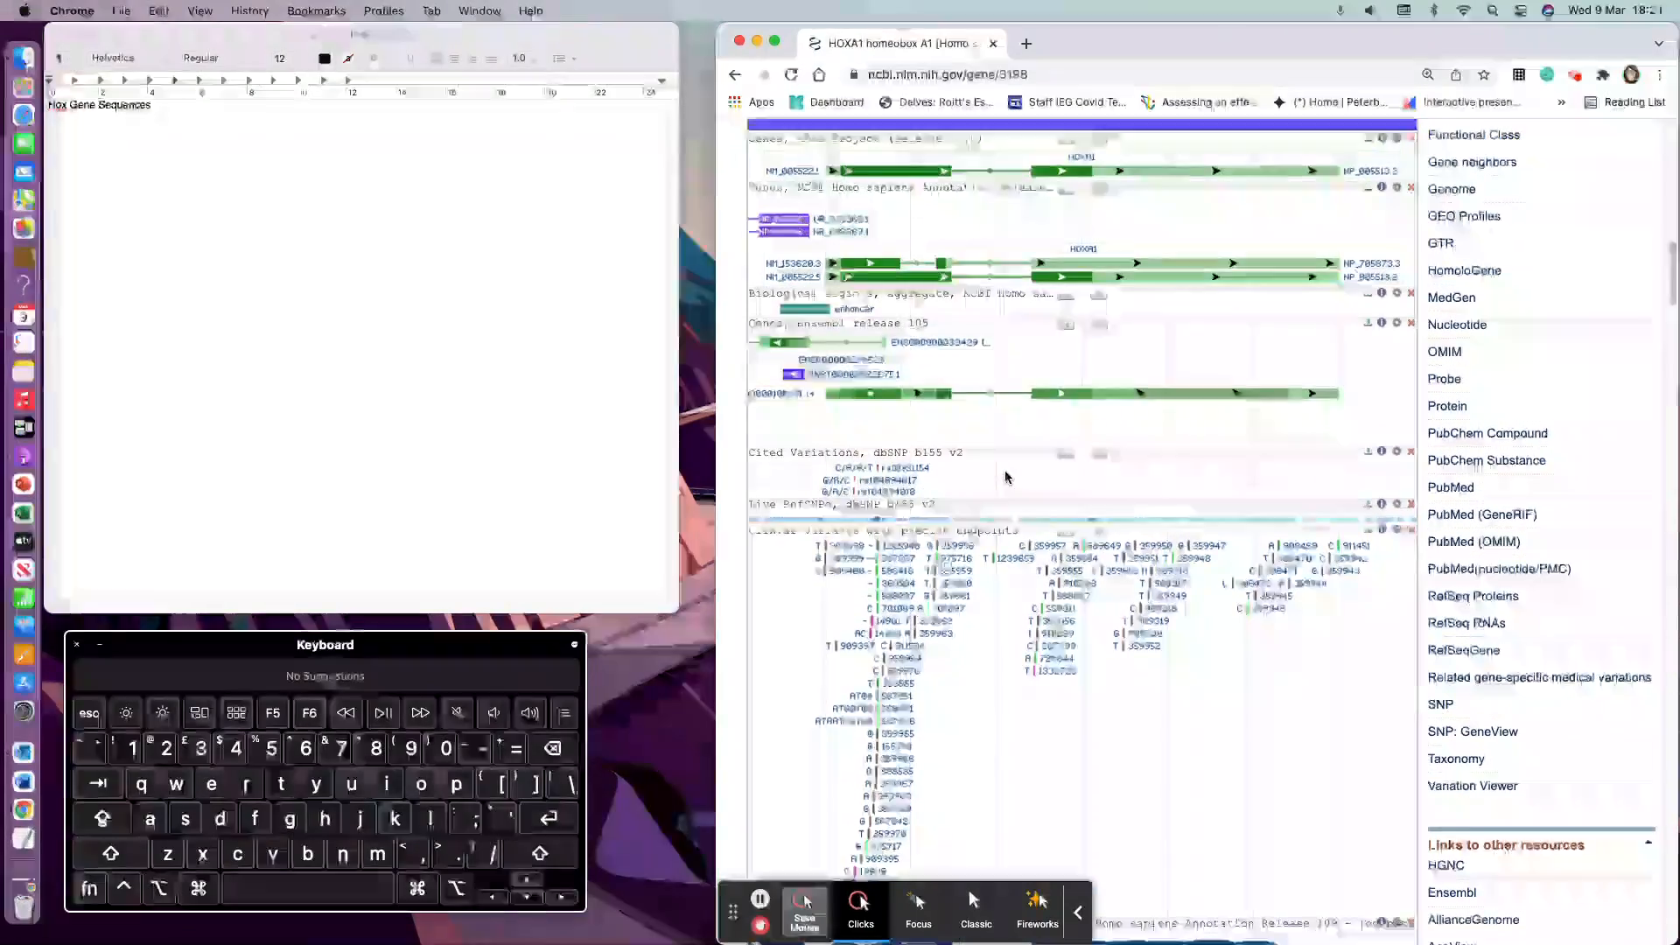
{"action": "scroll", "coordinate": [1007, 477], "scroll_direction": "up", "scroll_amount": 1}
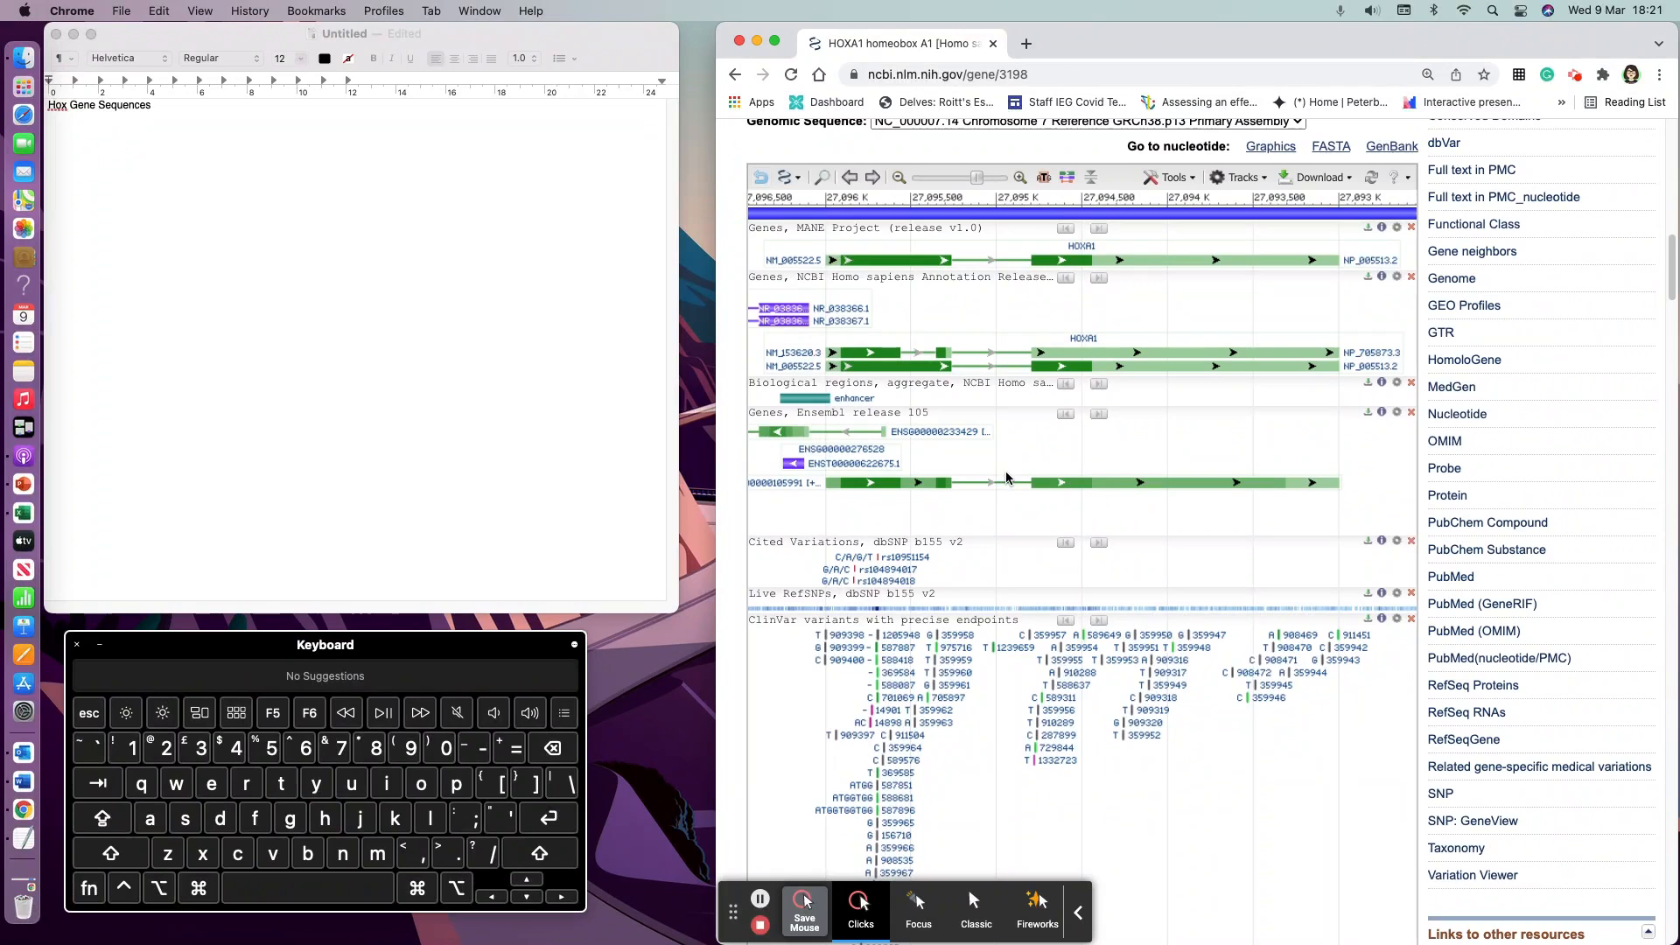
{"action": "scroll", "coordinate": [1082, 267], "scroll_direction": "up", "scroll_amount": 1}
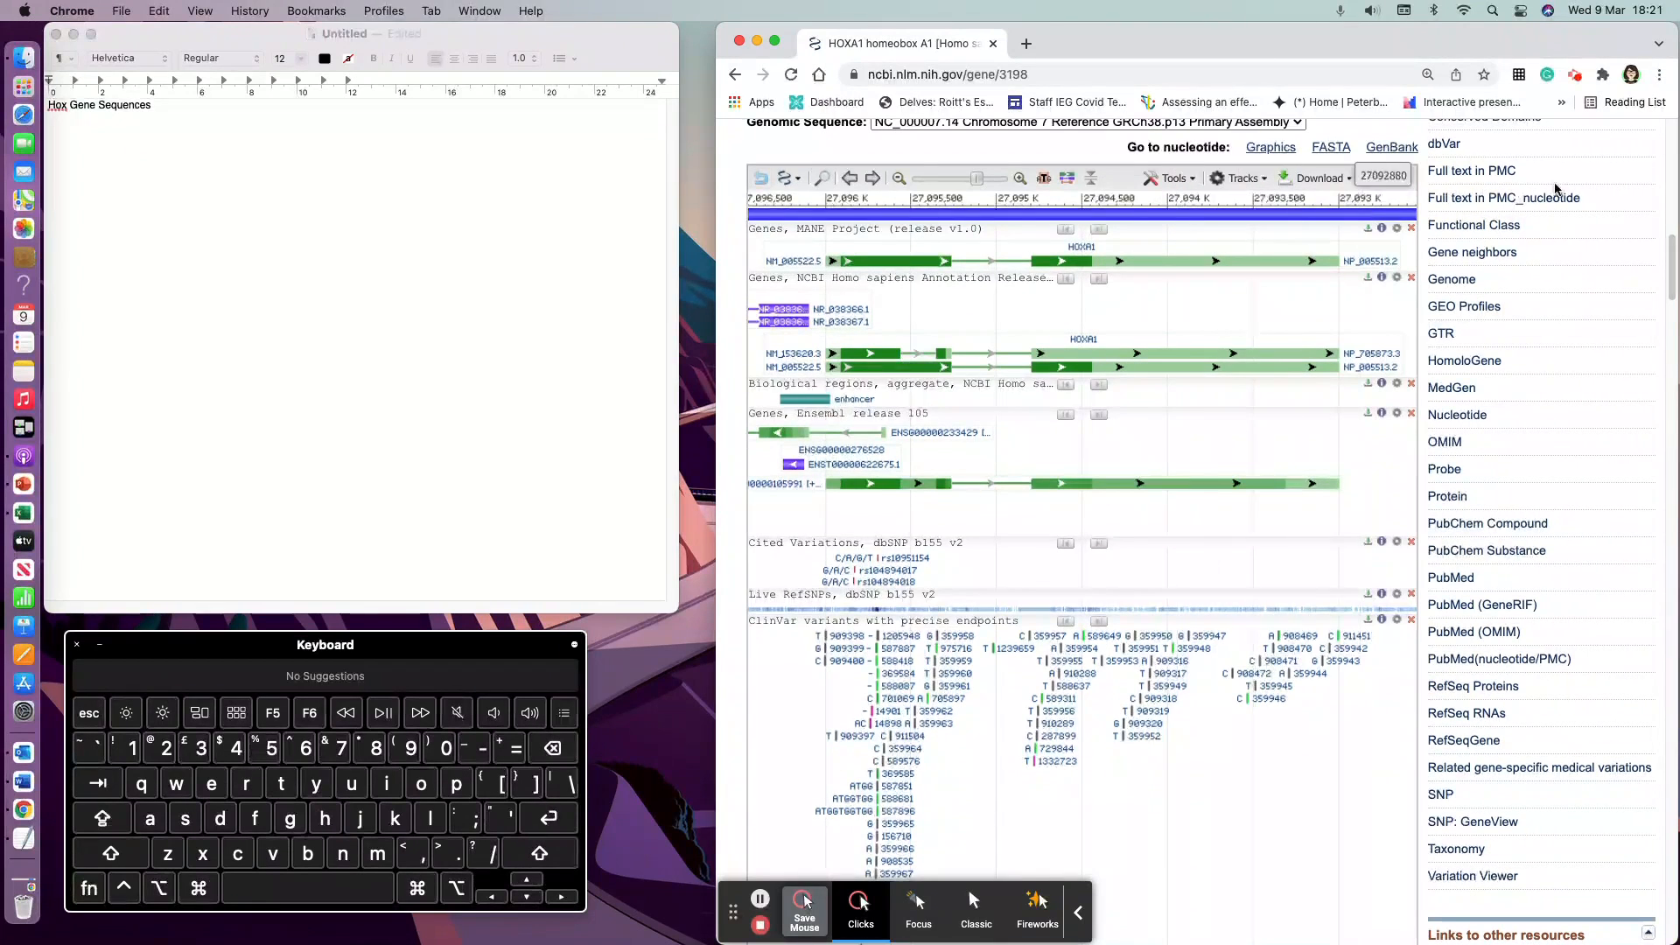
{"action": "scroll", "coordinate": [1565, 171], "scroll_direction": "up", "scroll_amount": 5}
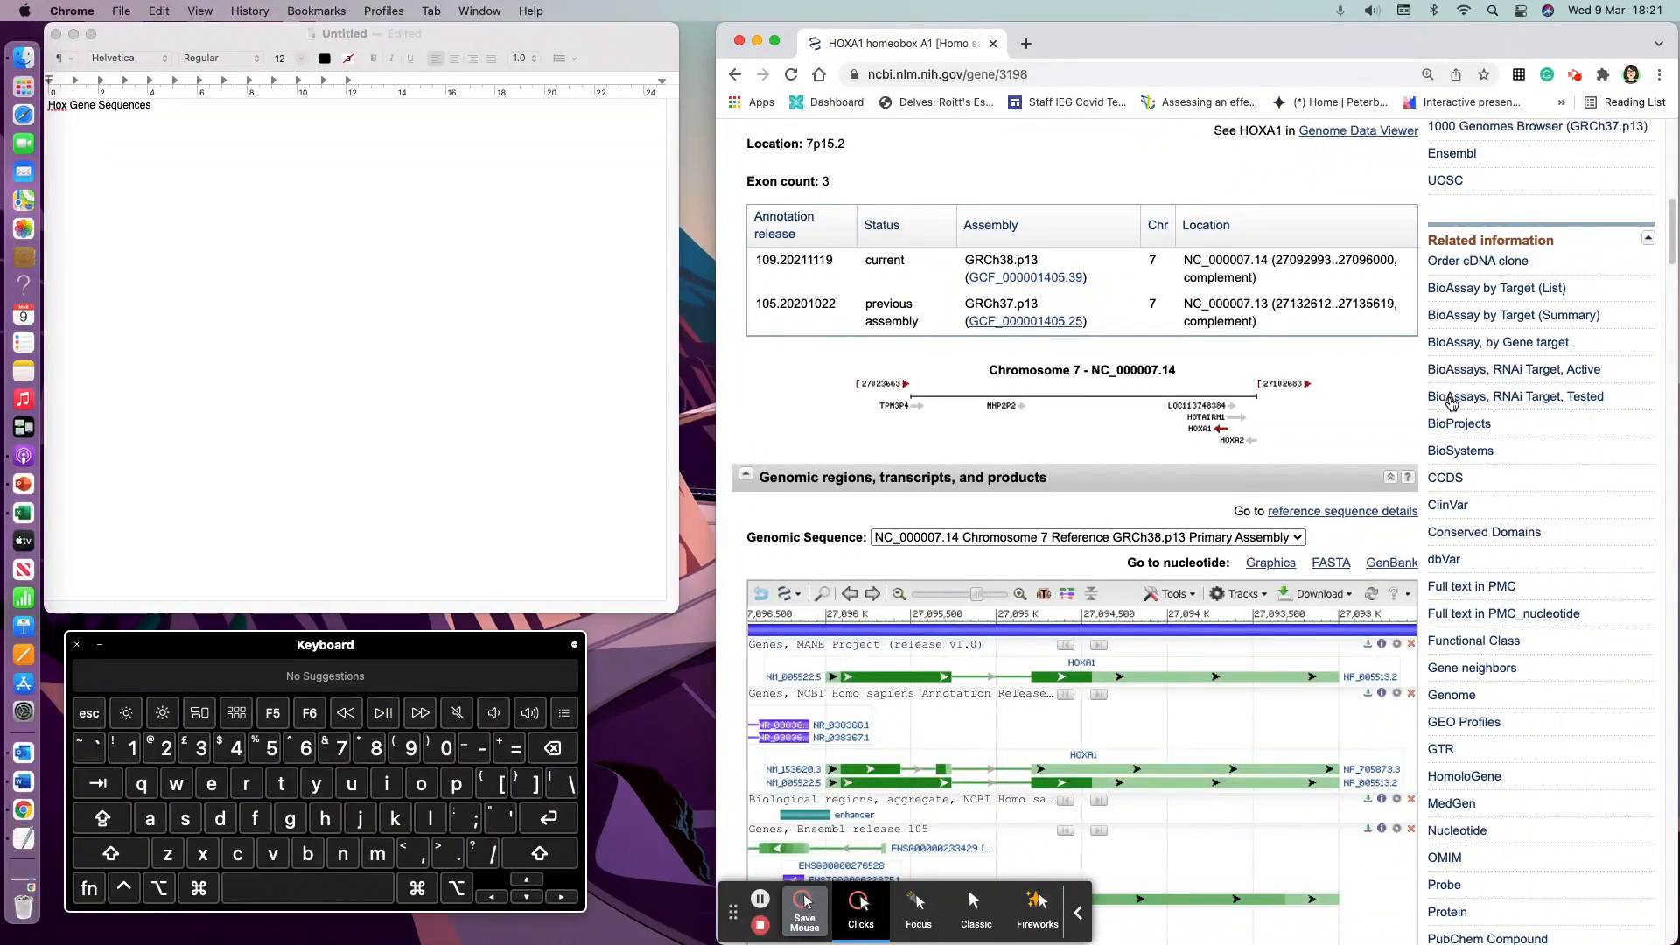
Step: Open the gene's related Nucleotide entries and the Homo sapiens HOXA1 transcript variant 1 mRNA record
{"action": "scroll", "coordinate": [1459, 407], "scroll_direction": "down", "scroll_amount": 1}
{"action": "scroll", "coordinate": [1463, 453], "scroll_direction": "down", "scroll_amount": 2}
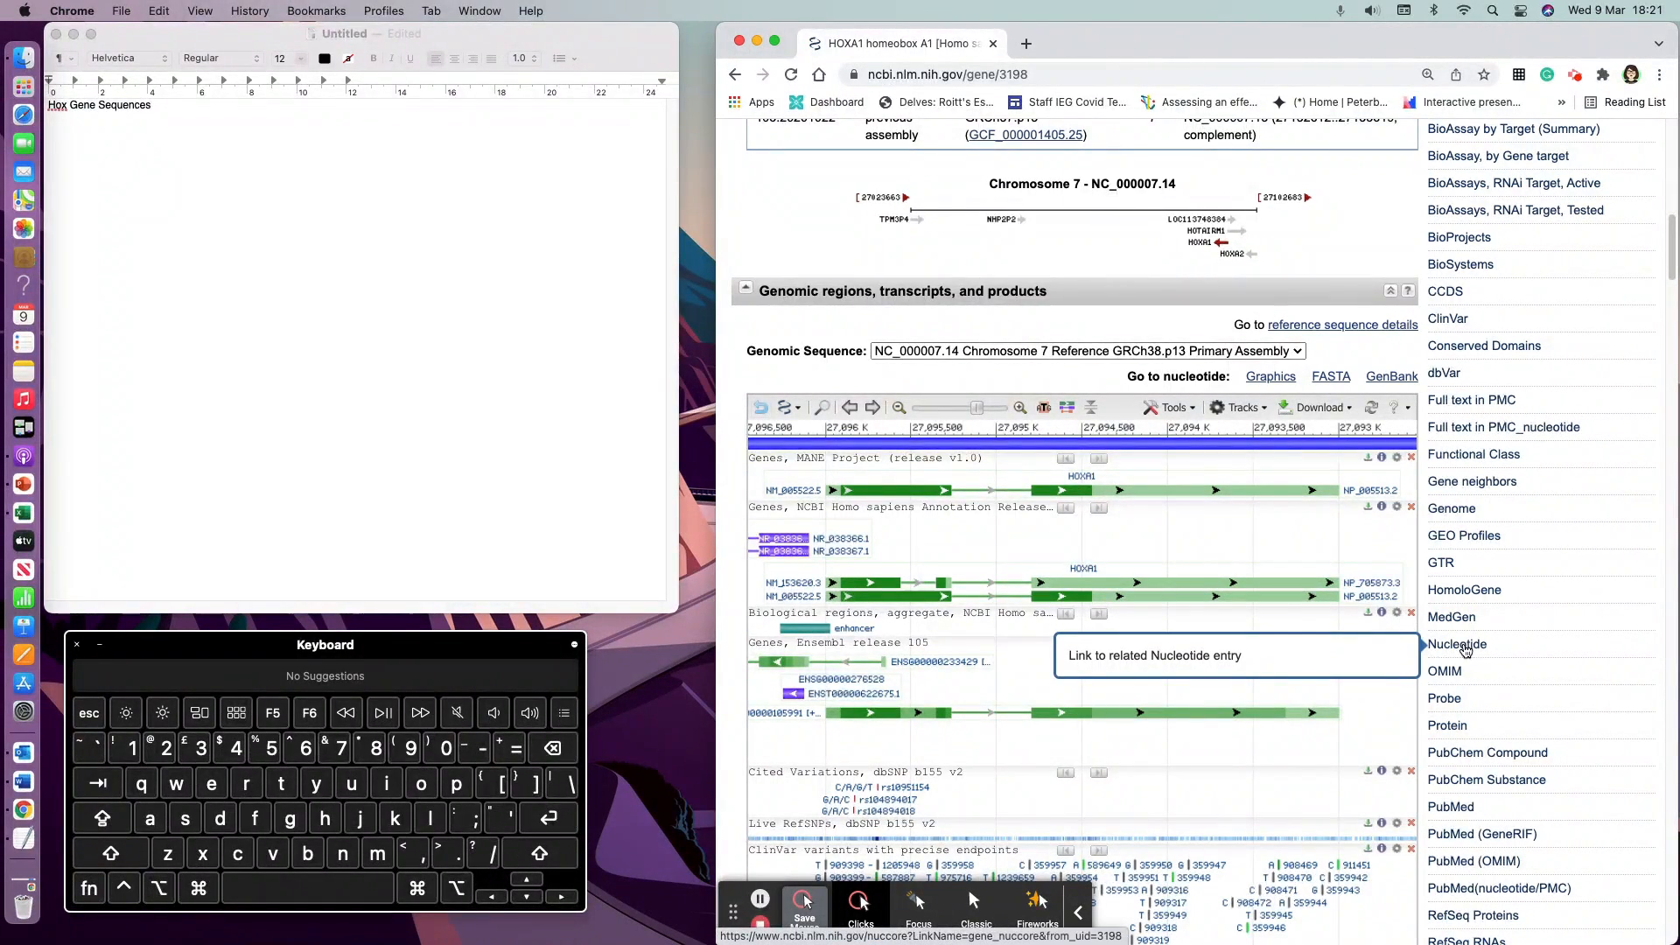
{"action": "left_click", "coordinate": [1459, 645]}
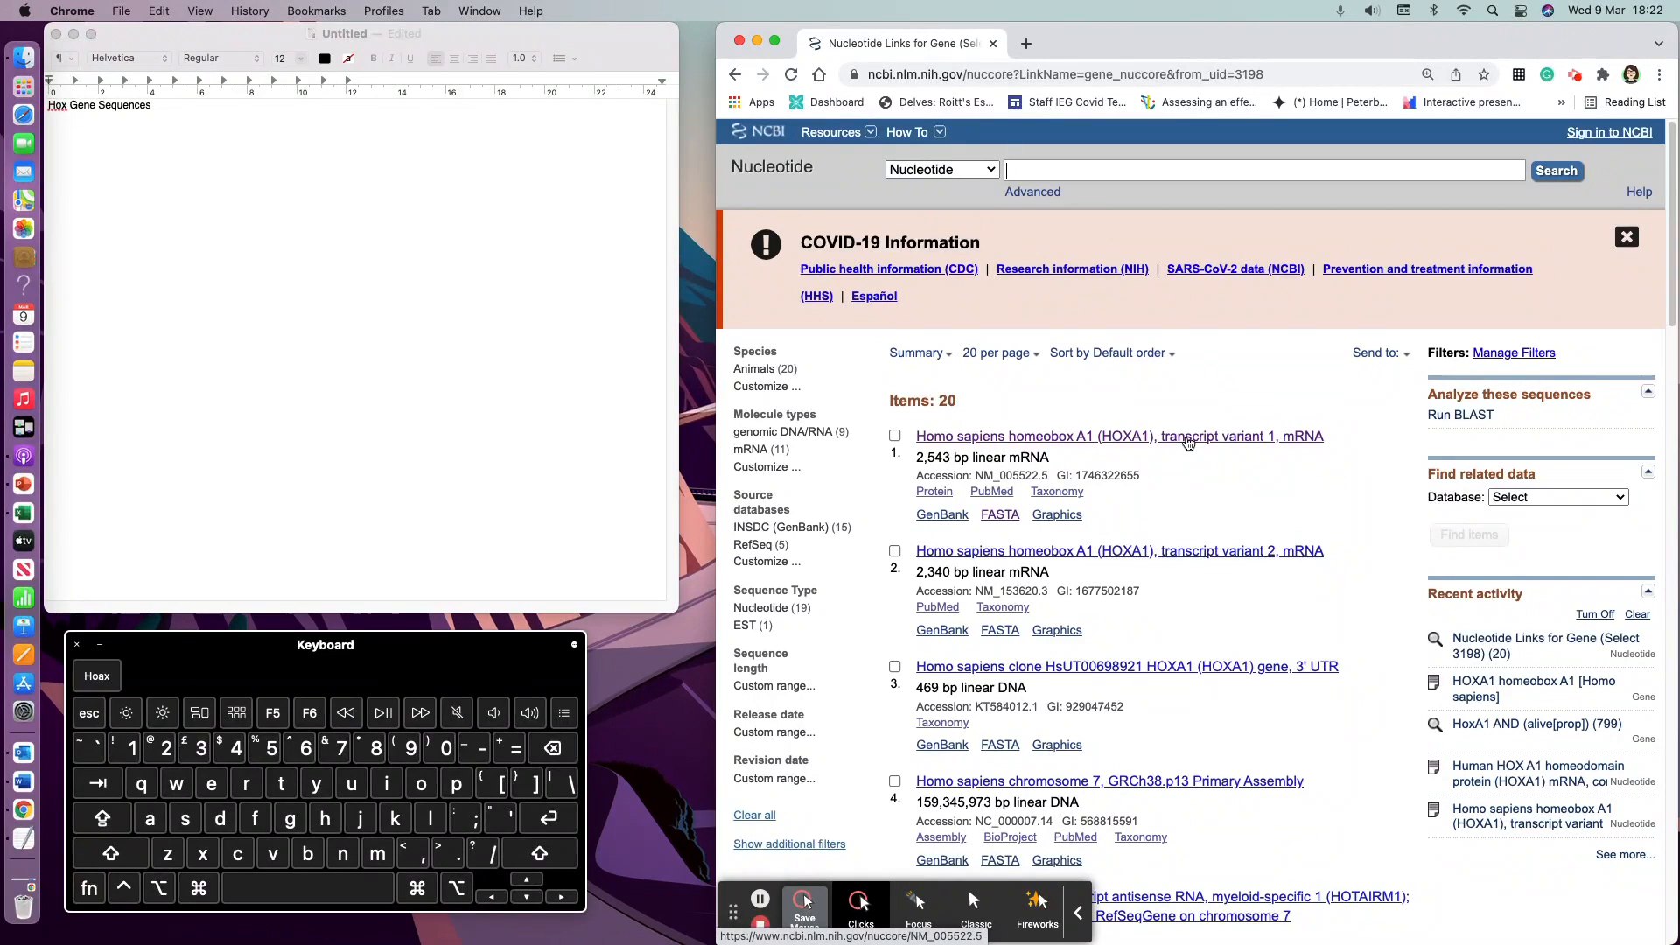
{"action": "left_click", "coordinate": [1189, 436]}
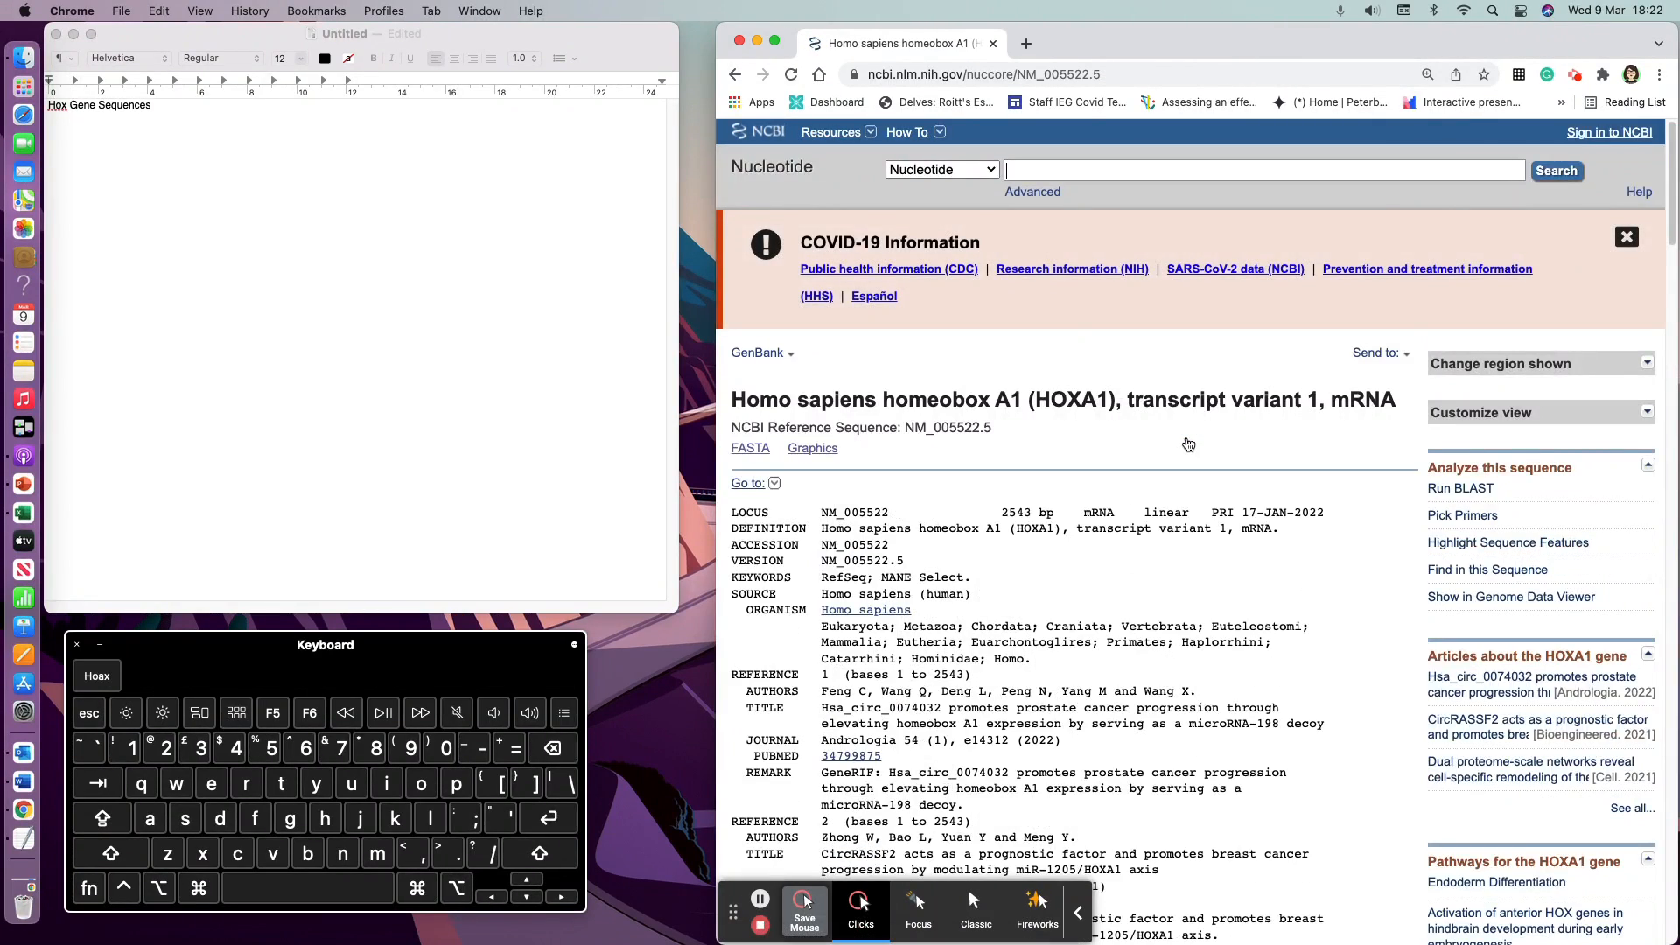
Step: Copy the transcript record's GenBank ORIGIN sequence and paste it into the document
{"action": "scroll", "coordinate": [1175, 451], "scroll_direction": "down", "scroll_amount": 5}
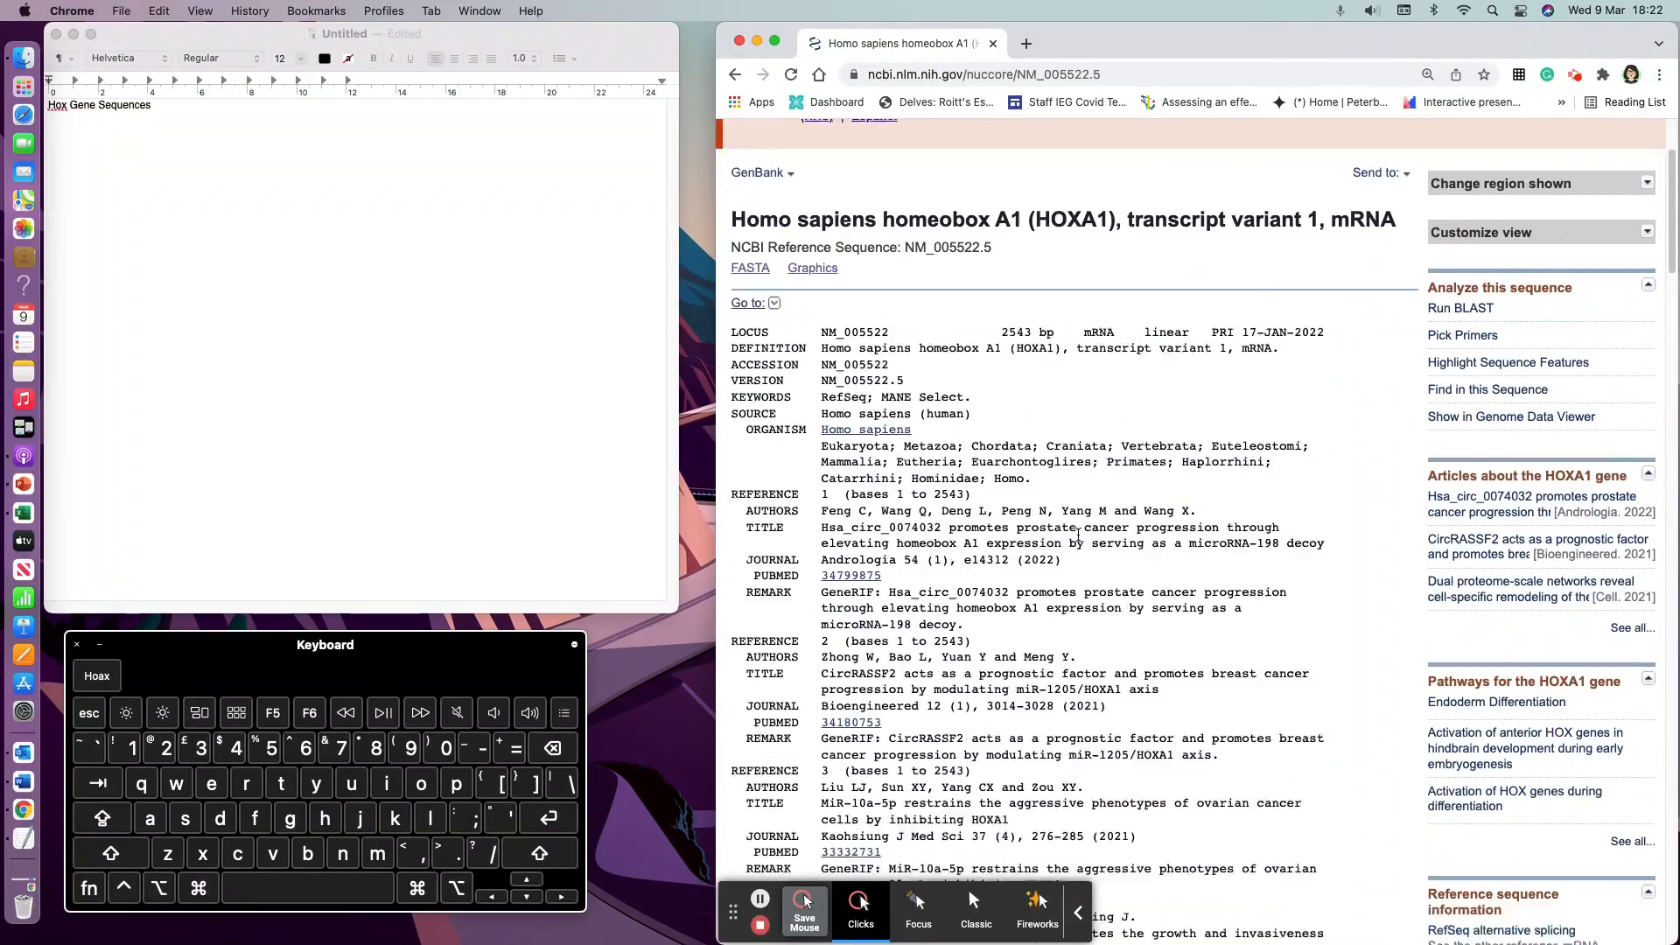
{"action": "scroll", "coordinate": [1026, 560], "scroll_direction": "down", "scroll_amount": 15}
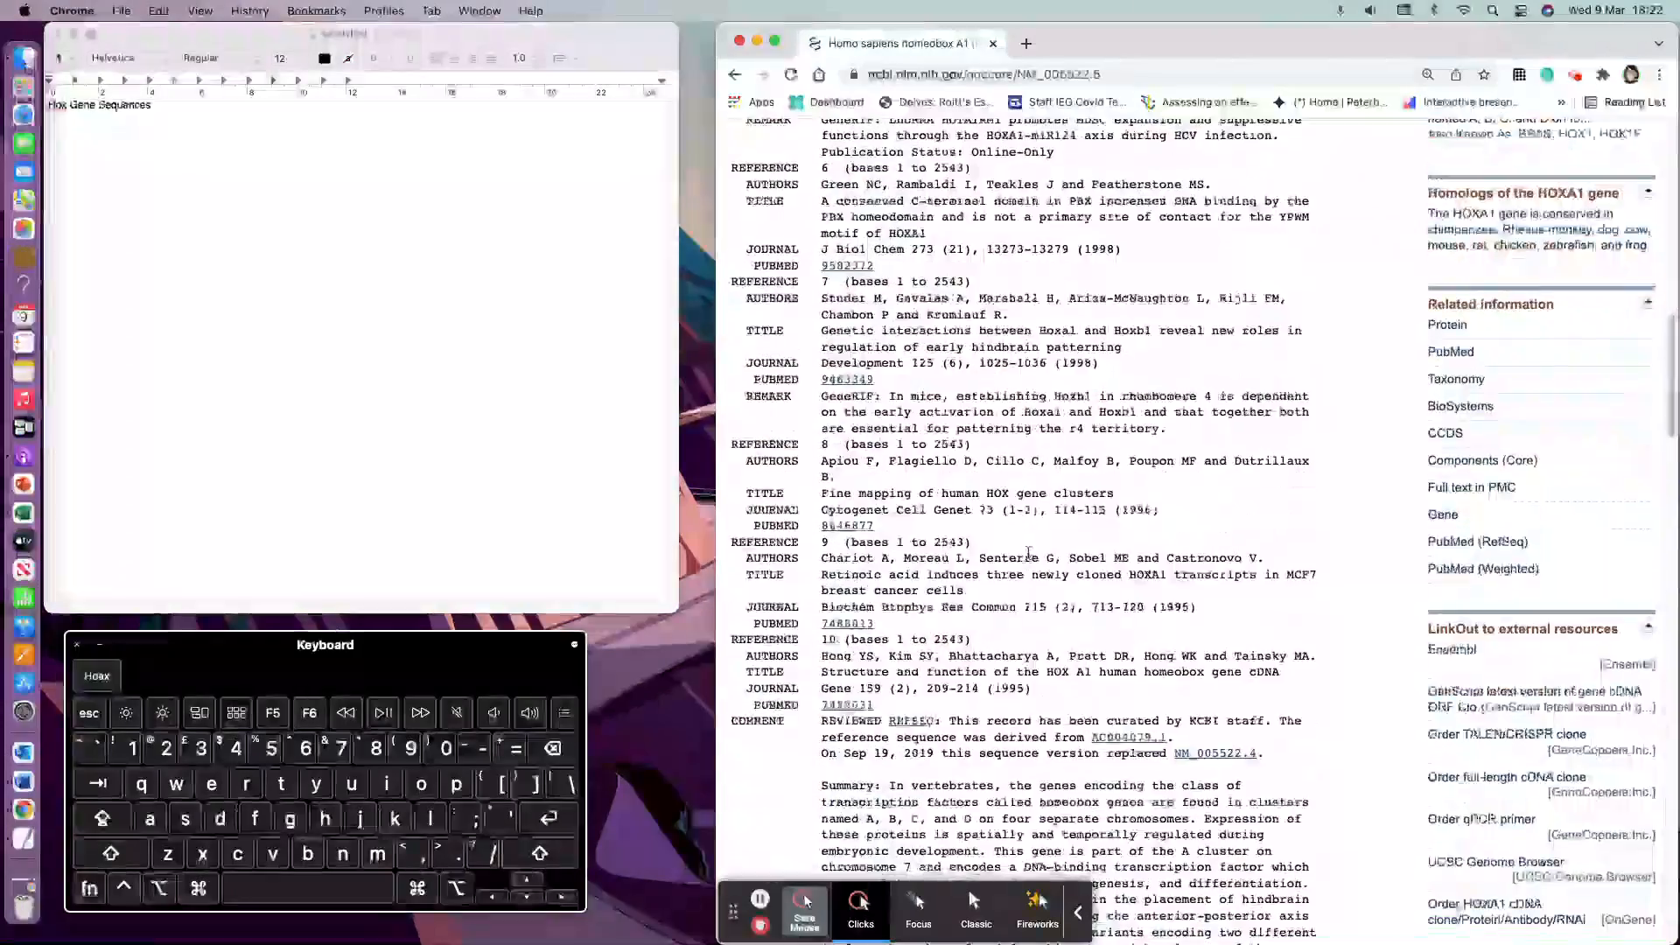
{"action": "scroll", "coordinate": [1027, 549], "scroll_direction": "down", "scroll_amount": 15}
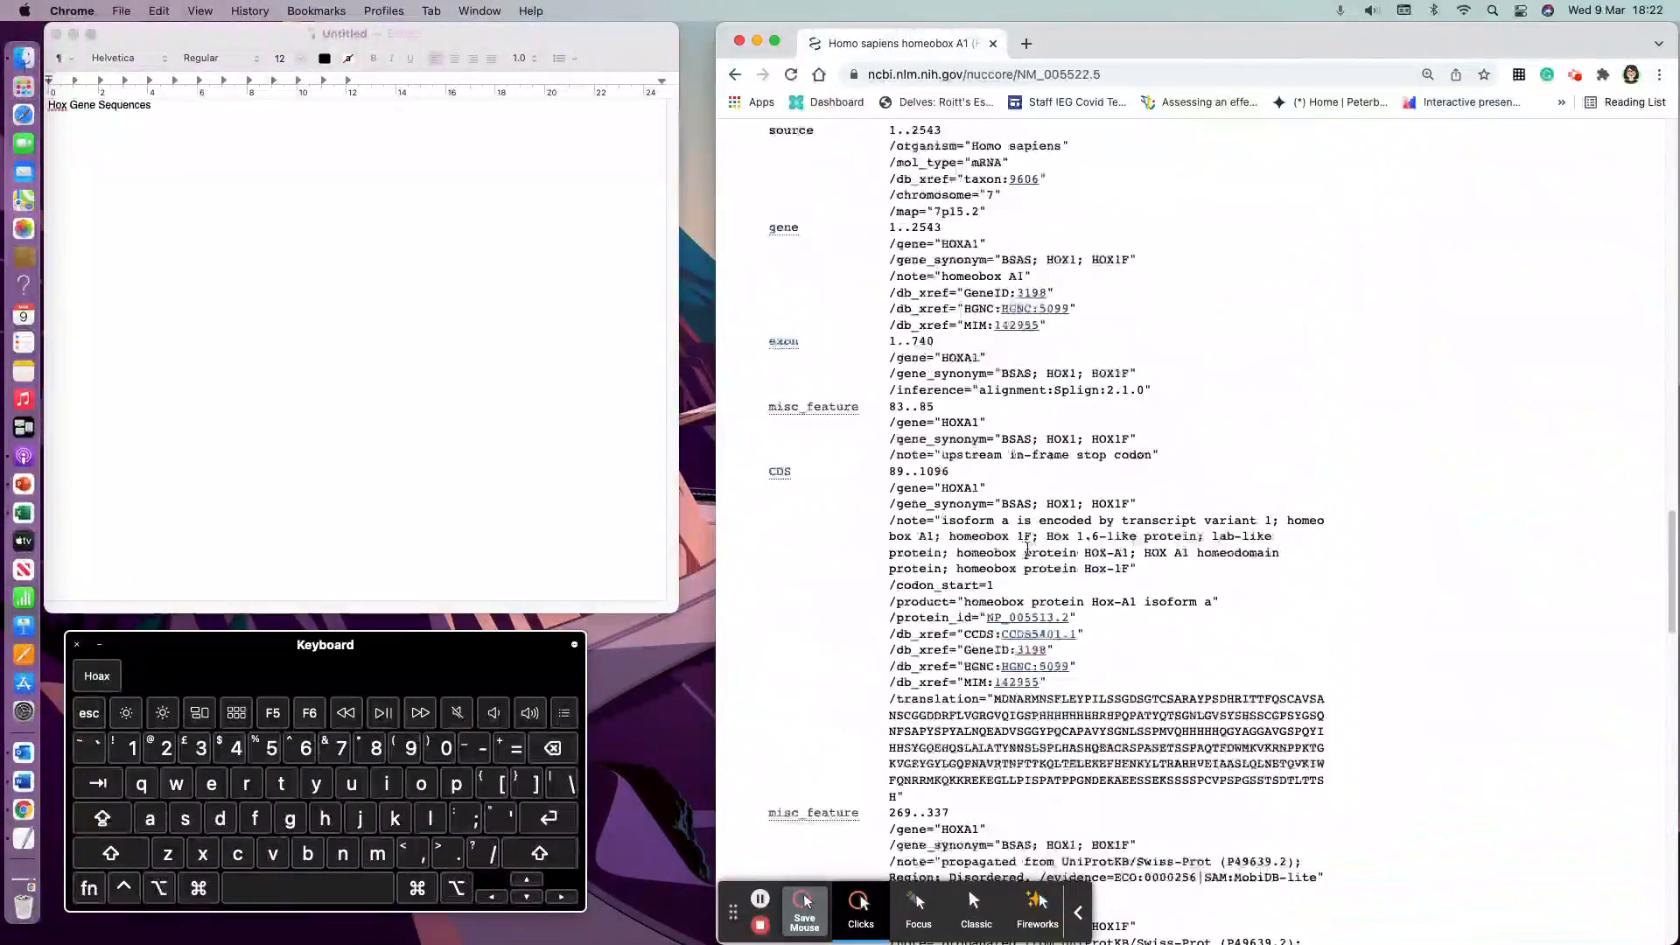
{"action": "scroll", "coordinate": [1027, 549], "scroll_direction": "down", "scroll_amount": 15}
{"action": "scroll", "coordinate": [1026, 549], "scroll_direction": "up", "scroll_amount": 8}
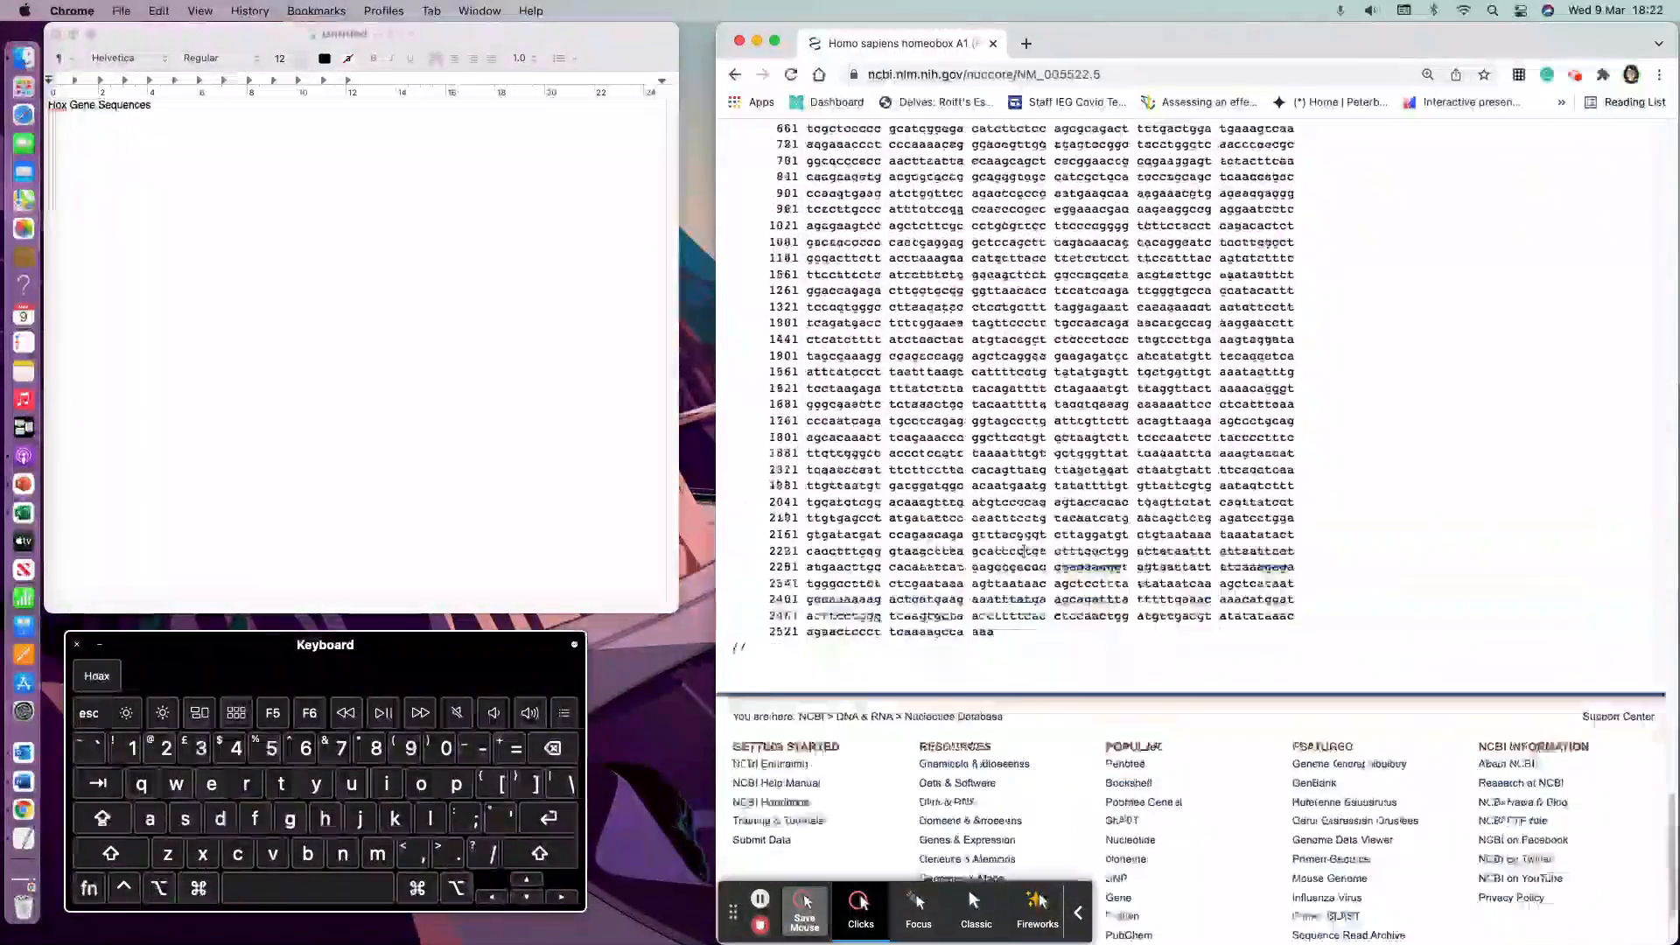
{"action": "scroll", "coordinate": [1023, 551], "scroll_direction": "down", "scroll_amount": 3}
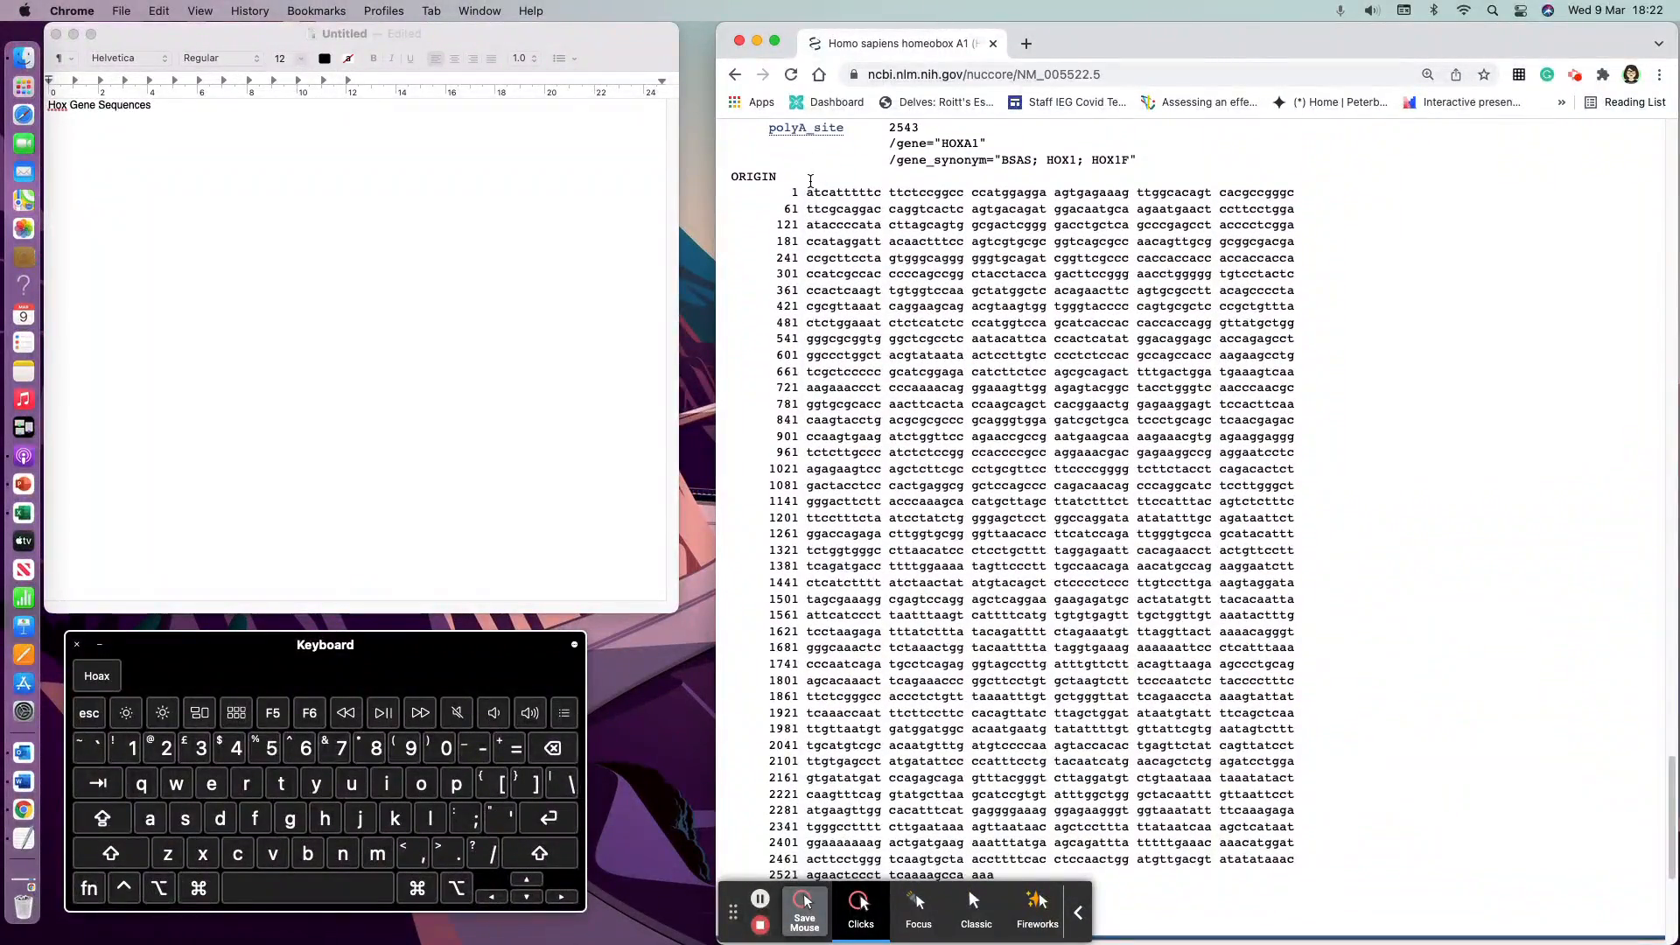
{"action": "scroll", "coordinate": [936, 774], "scroll_direction": "down", "scroll_amount": 2}
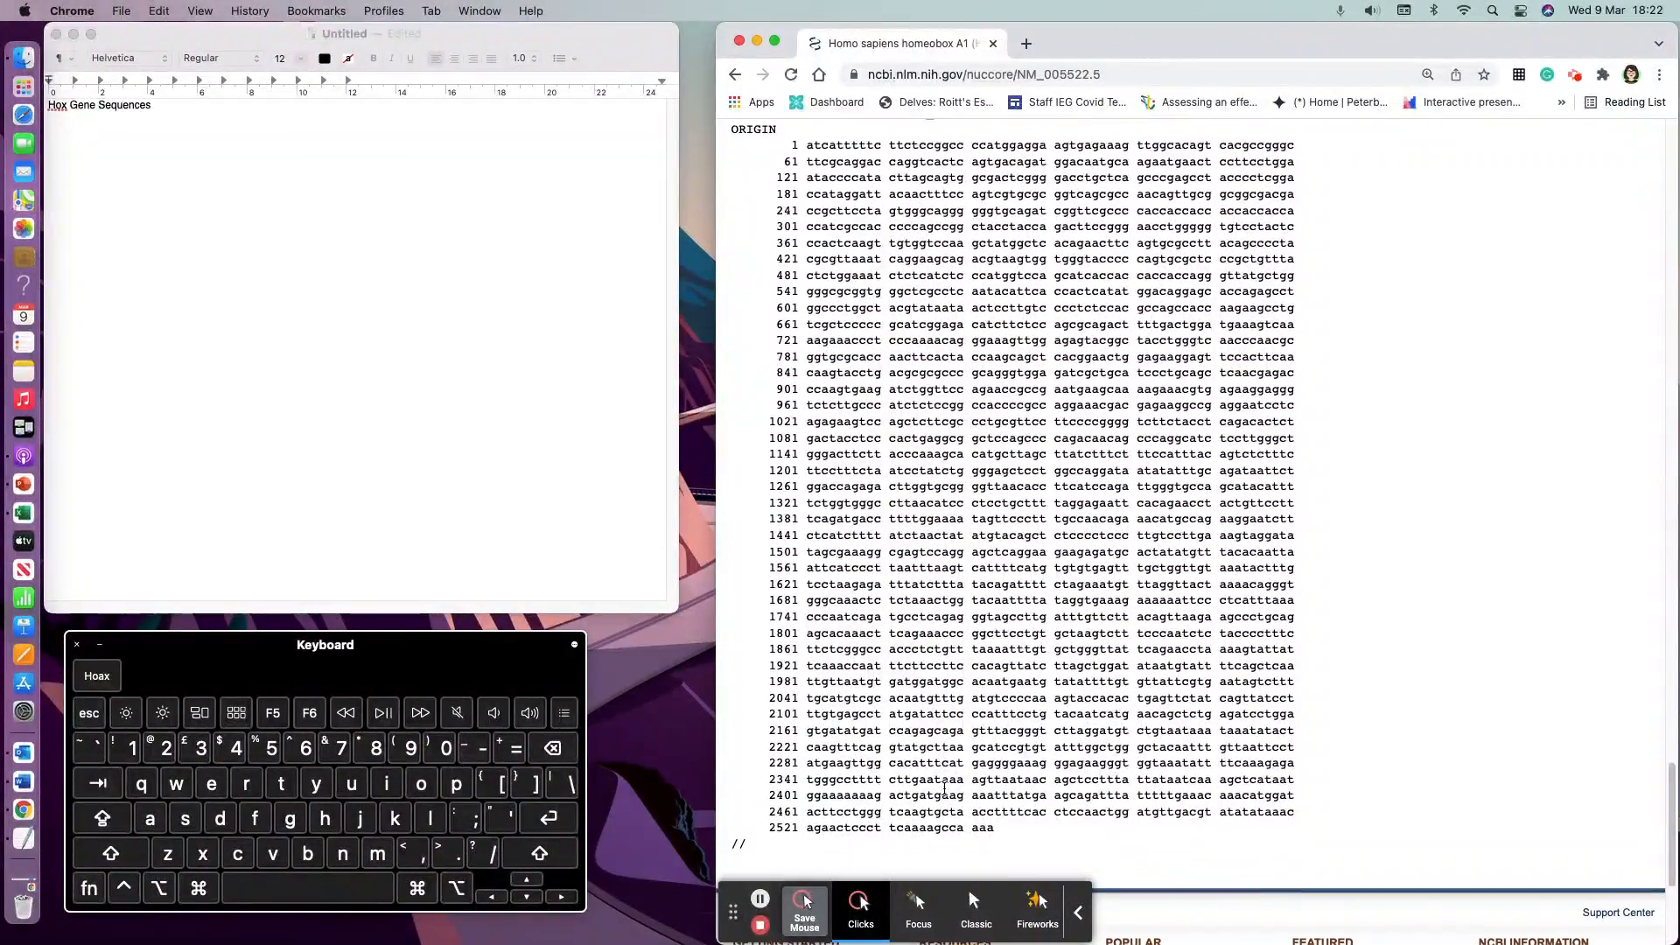
{"action": "left_click_drag", "start_coordinate": [1014, 822], "coordinate": [763, 354]}
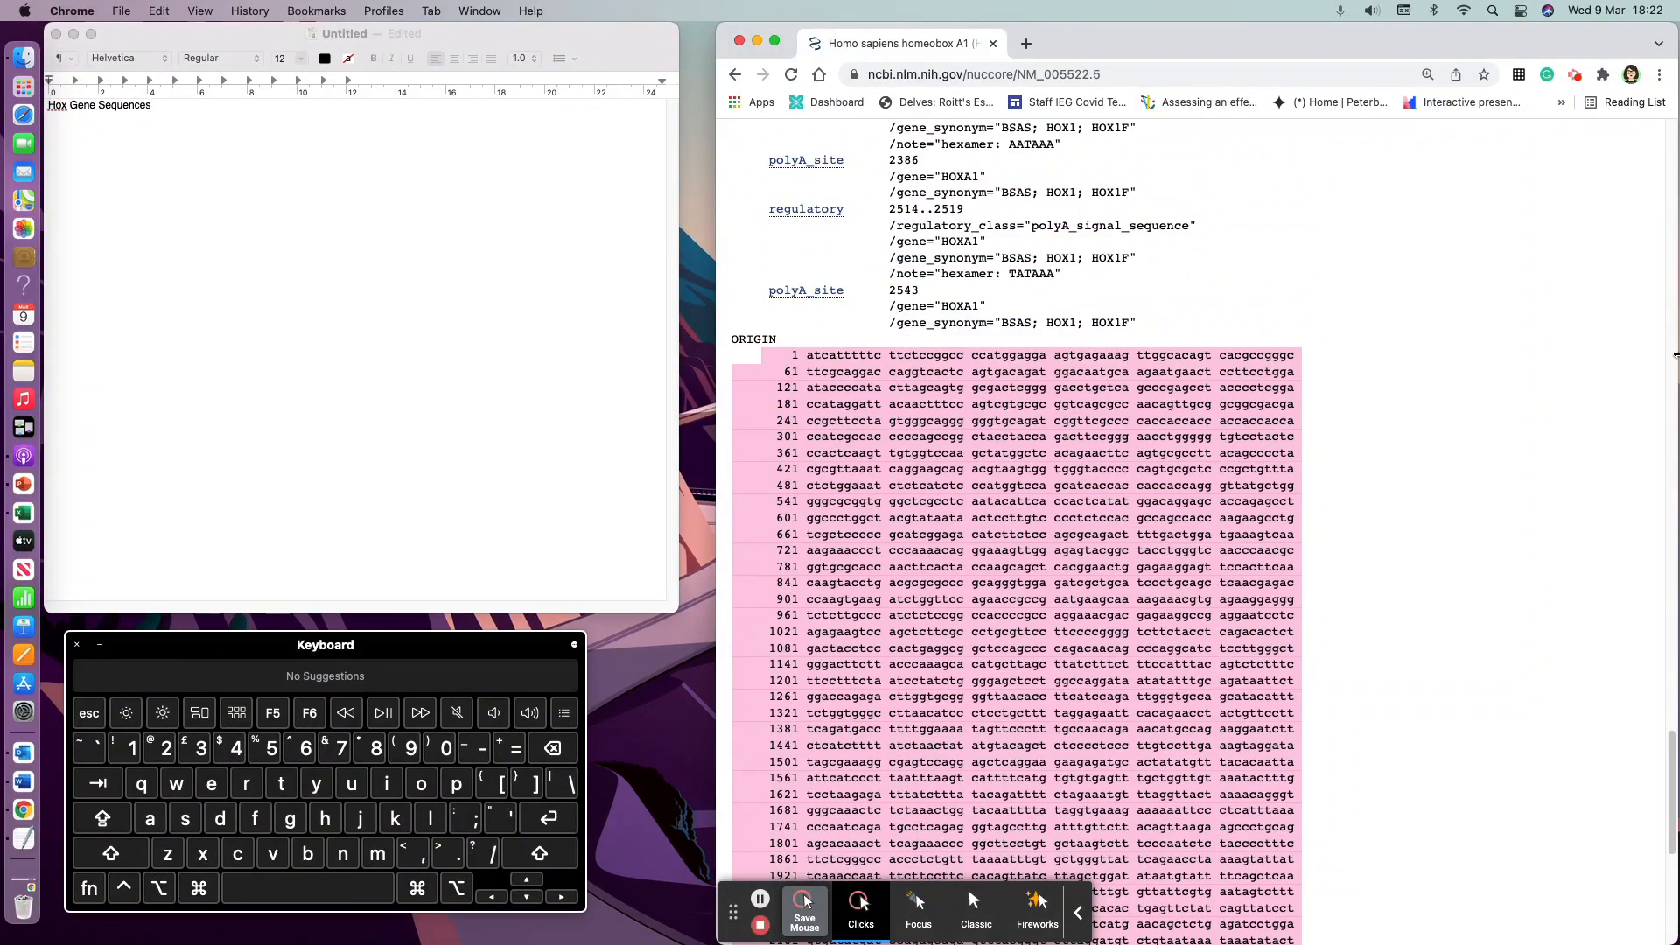
{"action": "key", "text": "super+c"}
{"action": "left_click", "coordinate": [242, 157]}
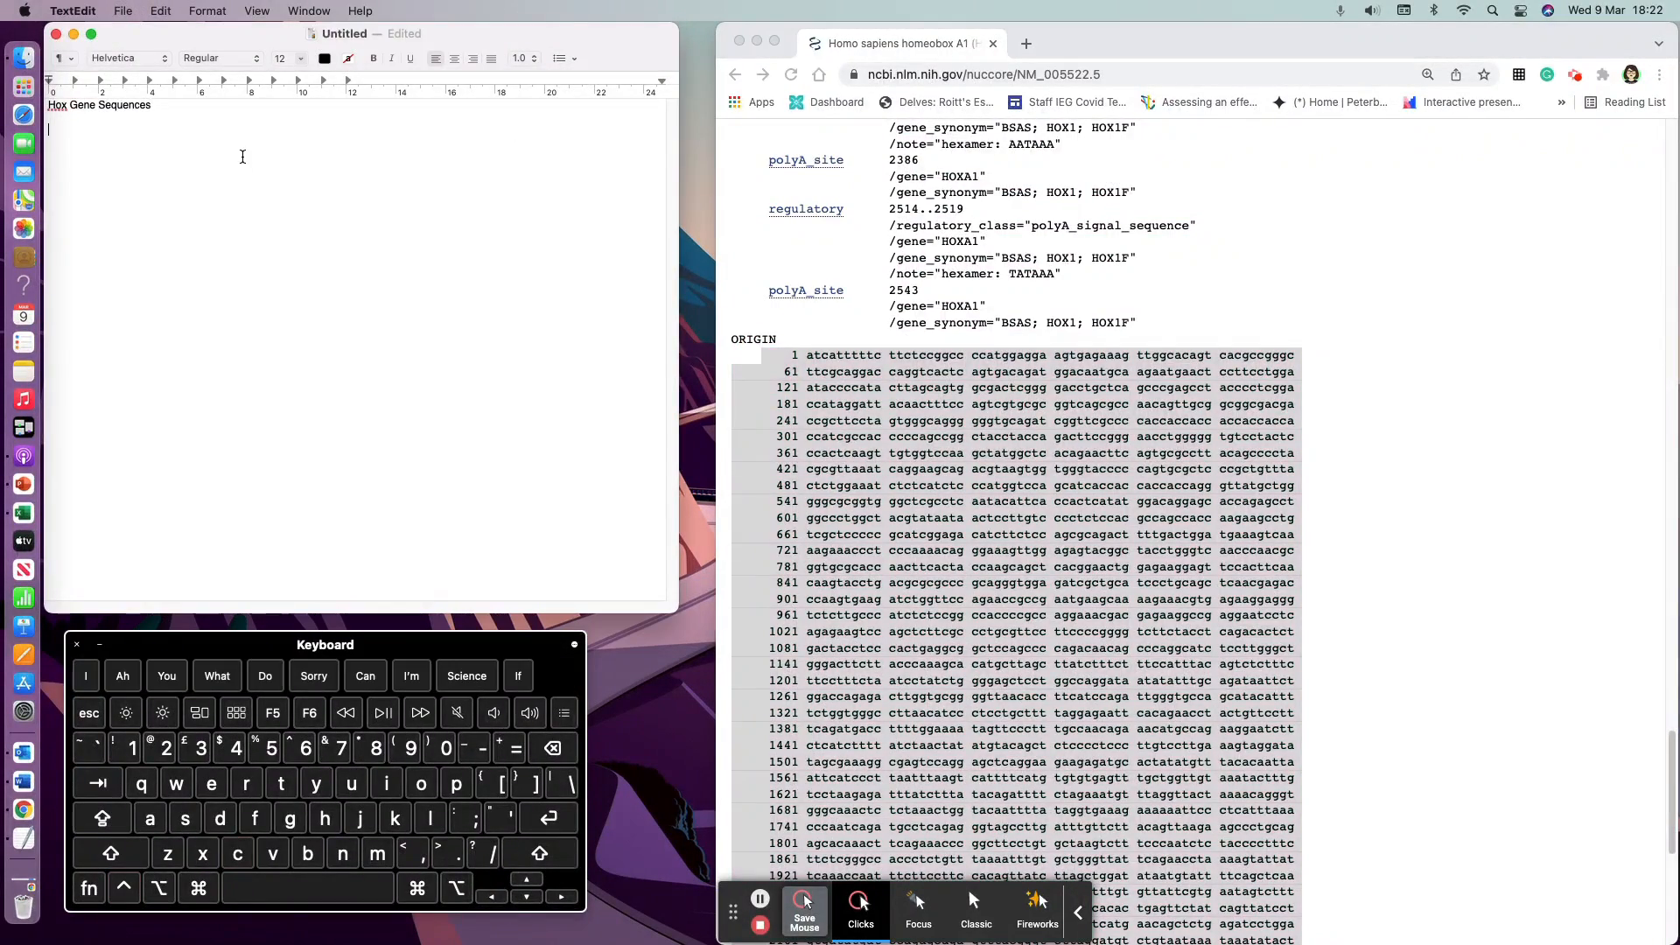
{"action": "key", "text": "super+v"}
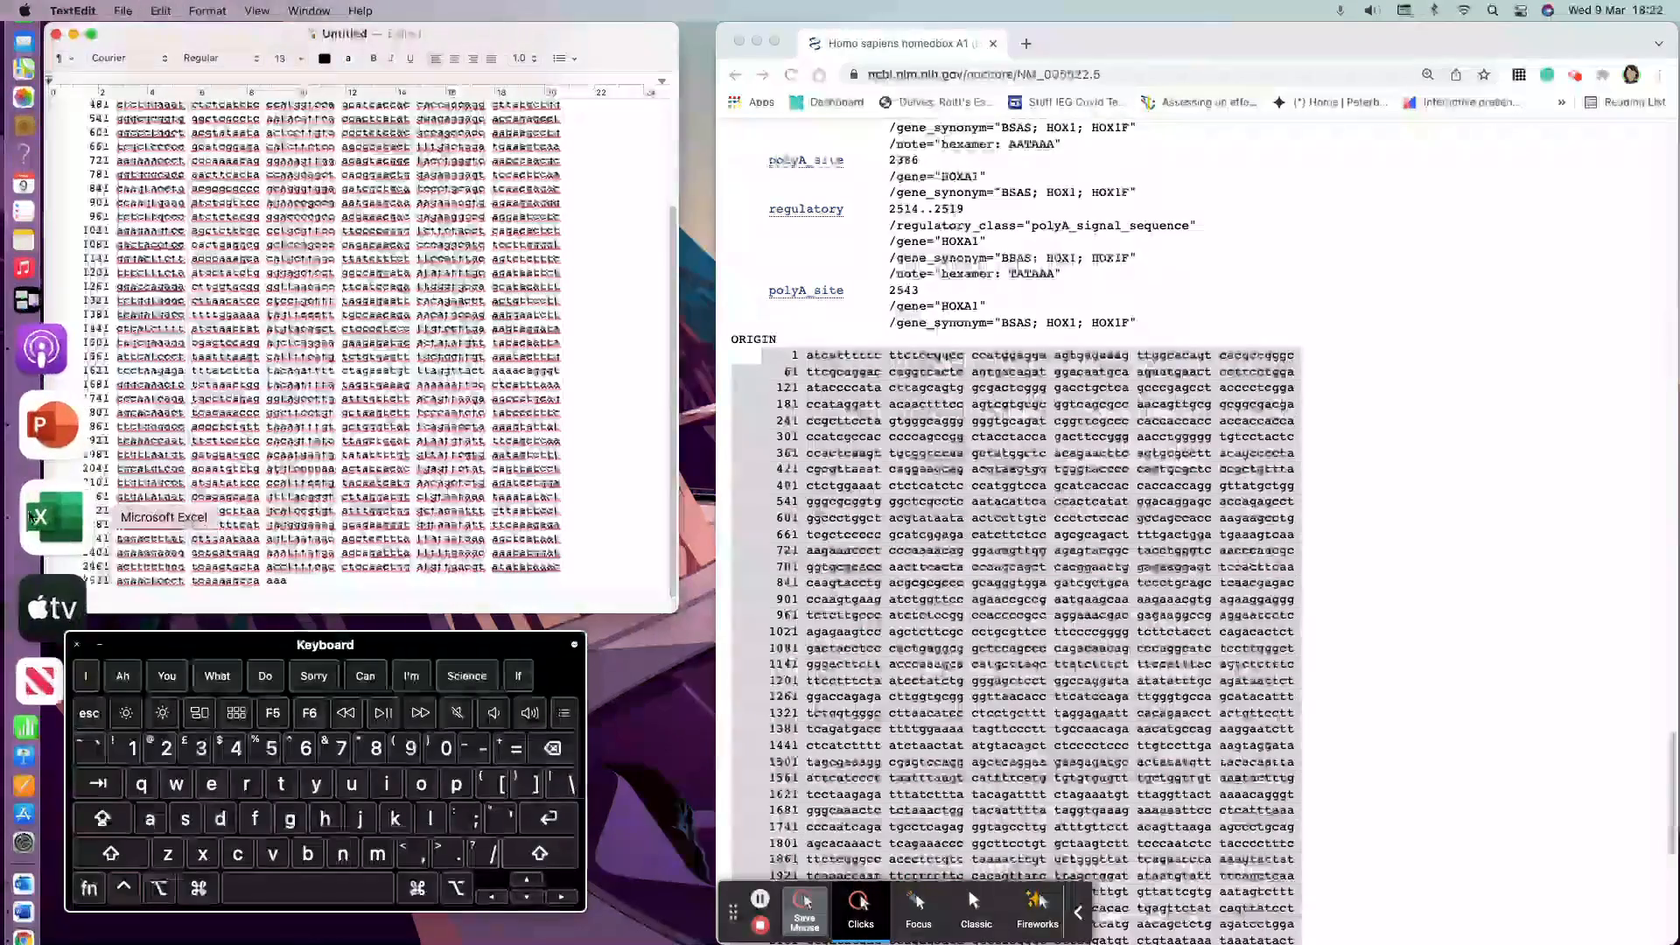
{"action": "scroll", "coordinate": [103, 527], "scroll_direction": "up", "scroll_amount": 1}
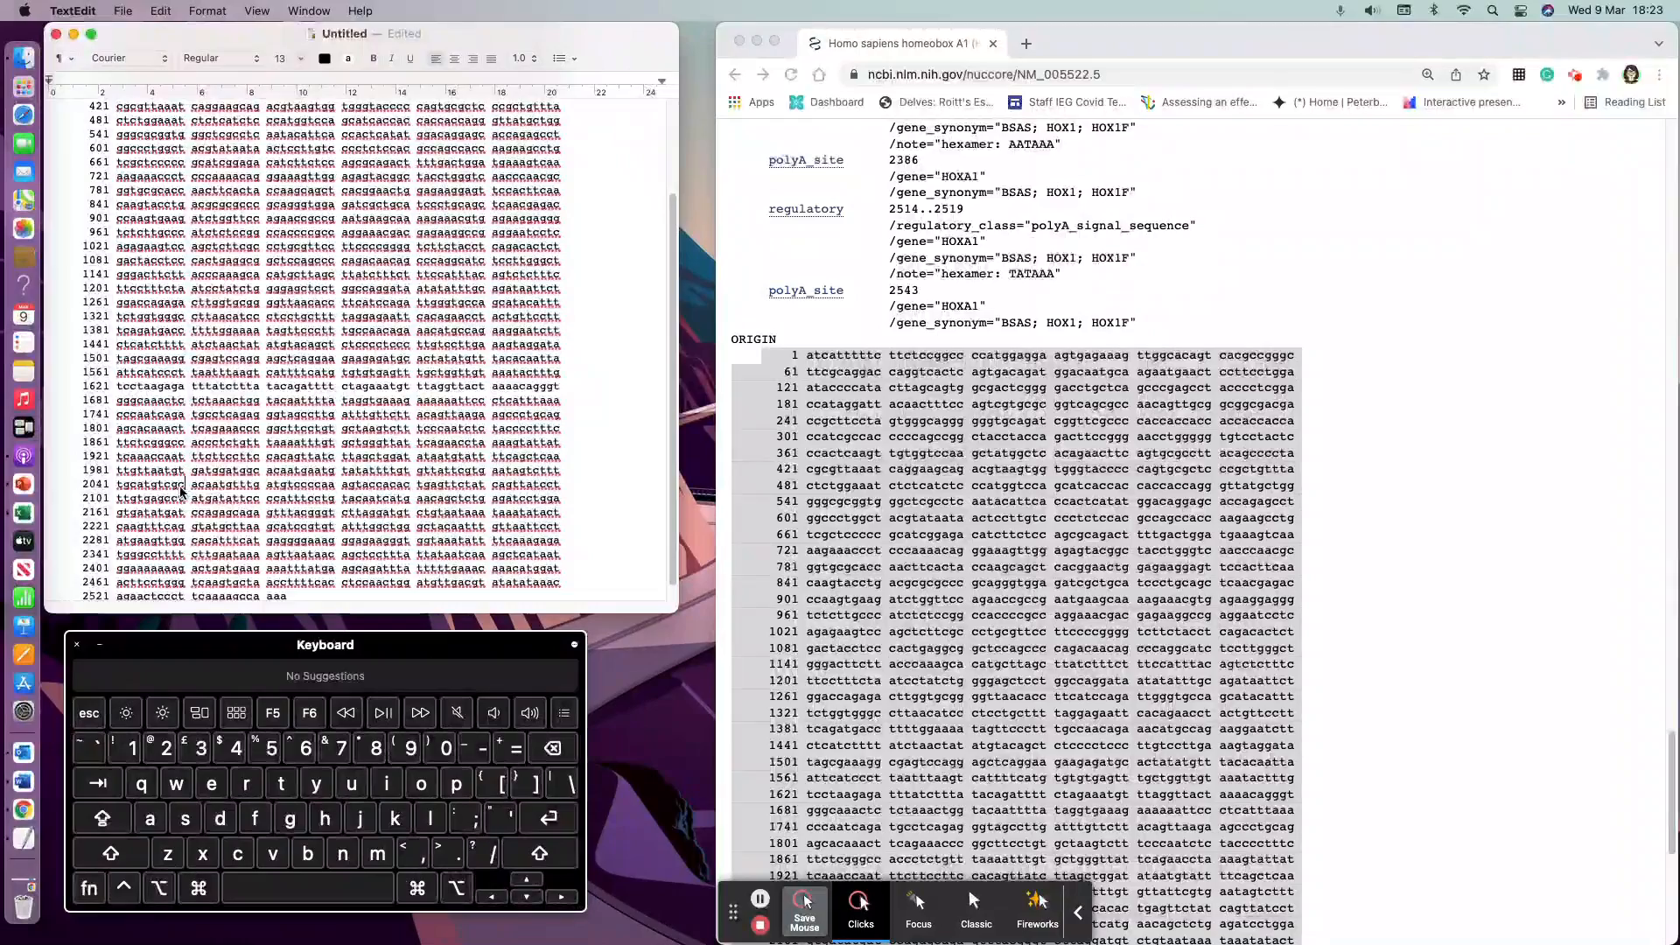
Step: Clear all text from the document
{"action": "key", "text": "super+a"}
{"action": "key", "text": "BackSpace"}
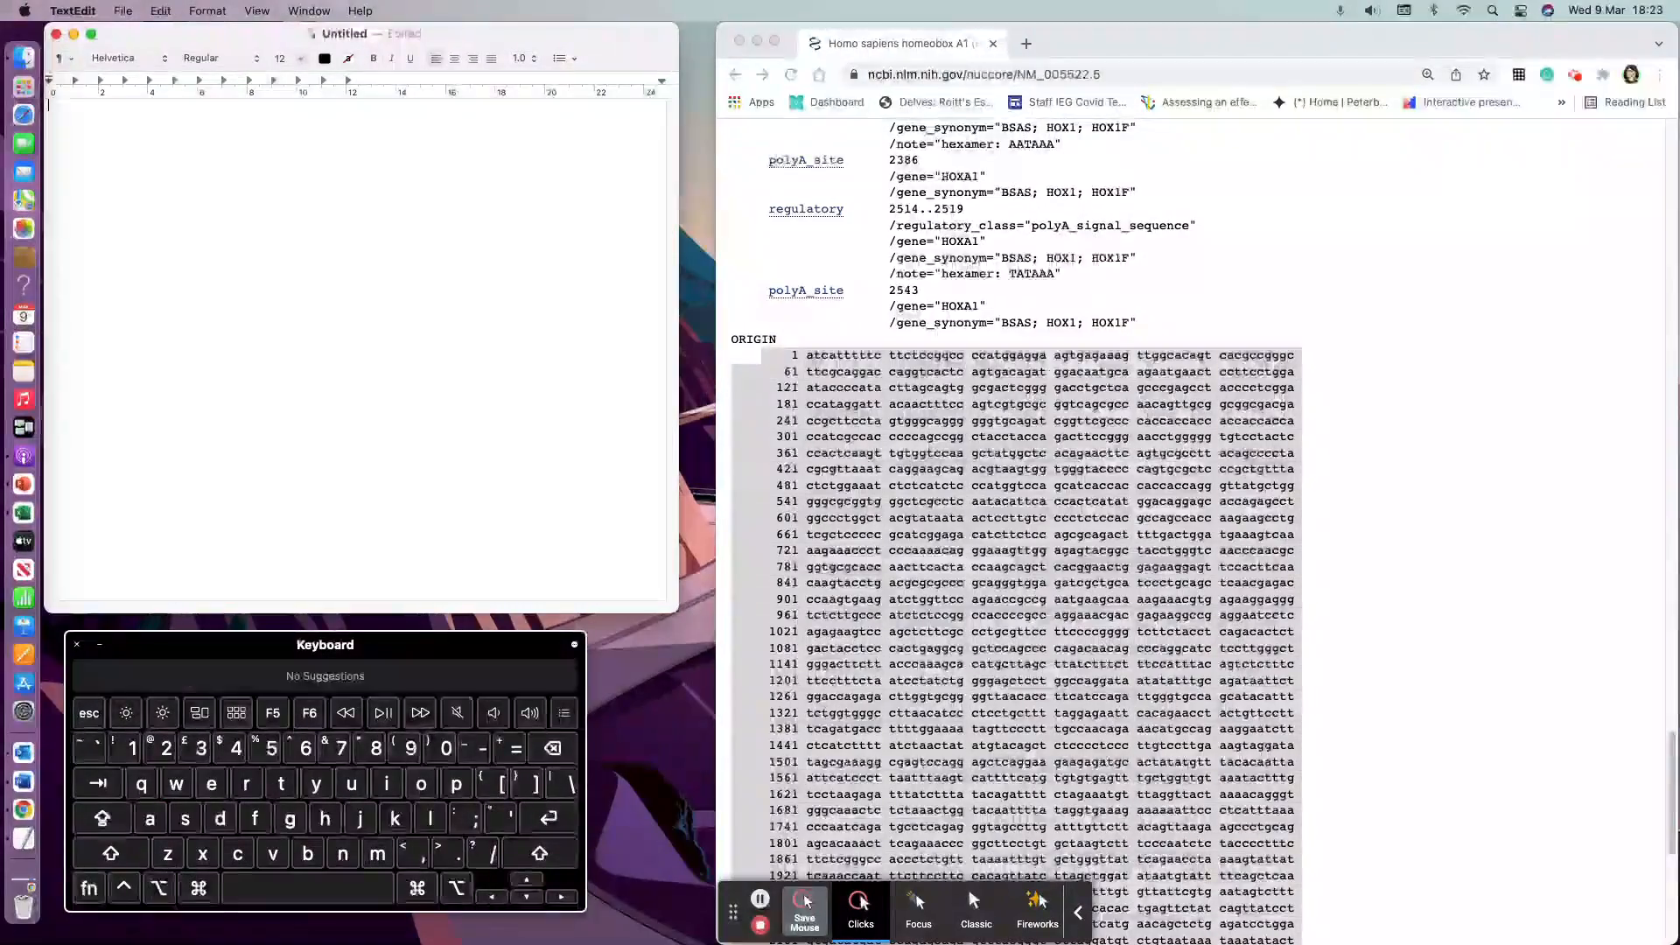
Step: Open the FASTA view of the transcript variant 1 record and paste its full sequence into the document
{"action": "left_click", "coordinate": [1416, 543]}
{"action": "scroll", "coordinate": [1254, 391], "scroll_direction": "up", "scroll_amount": 20}
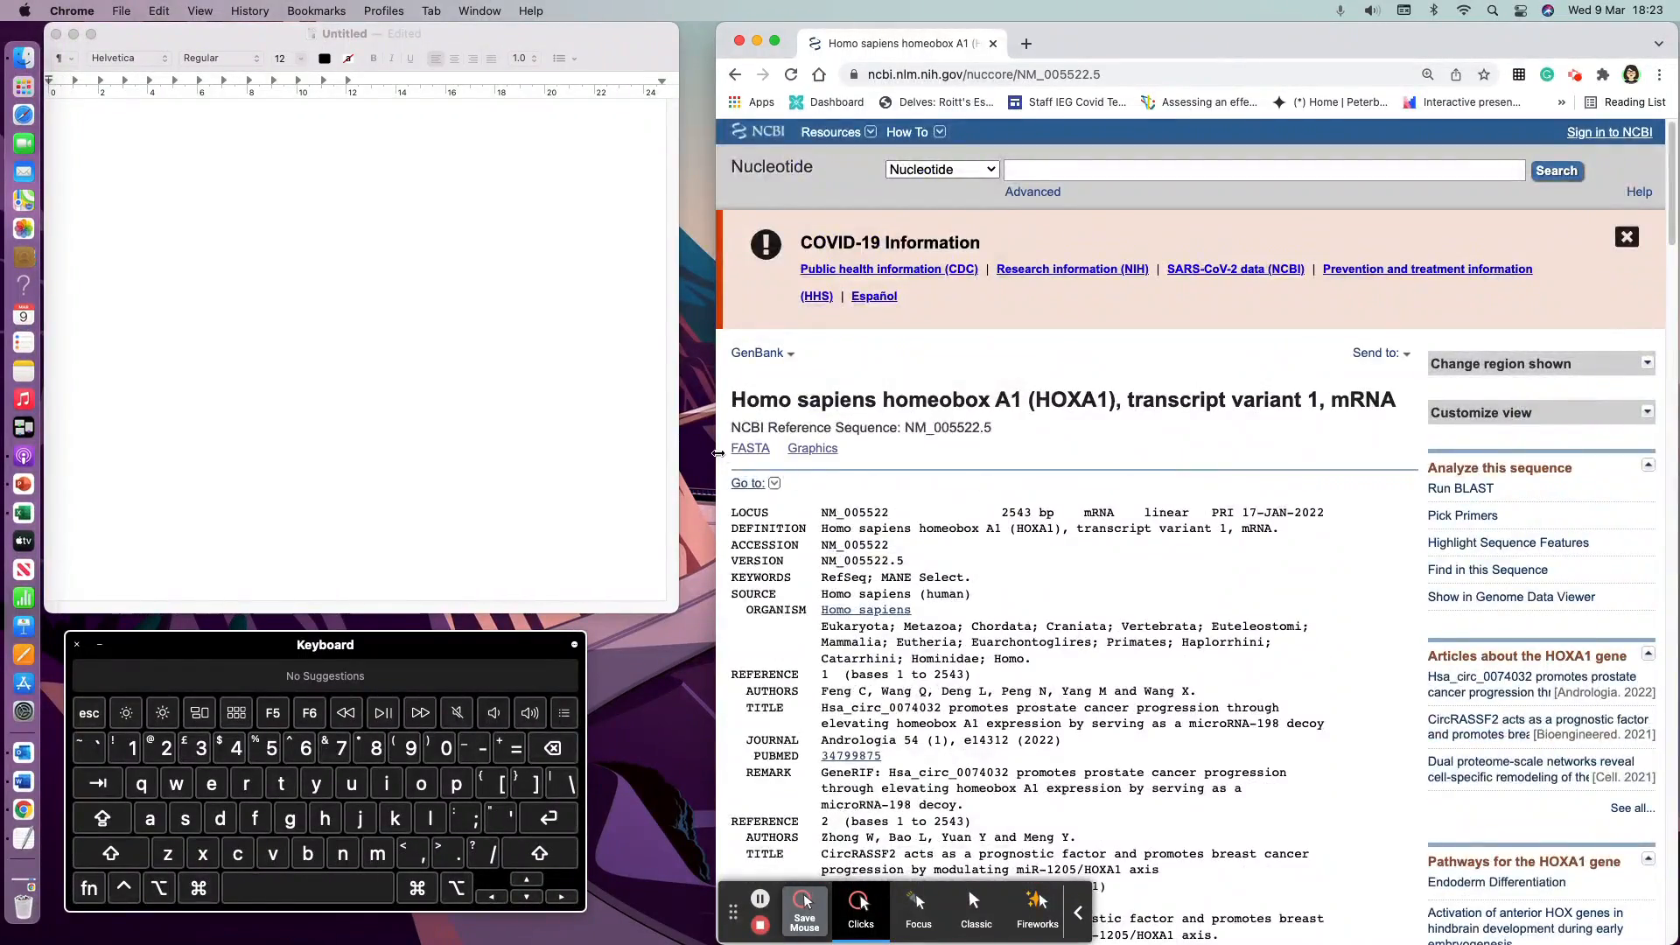
{"action": "left_click", "coordinate": [751, 449]}
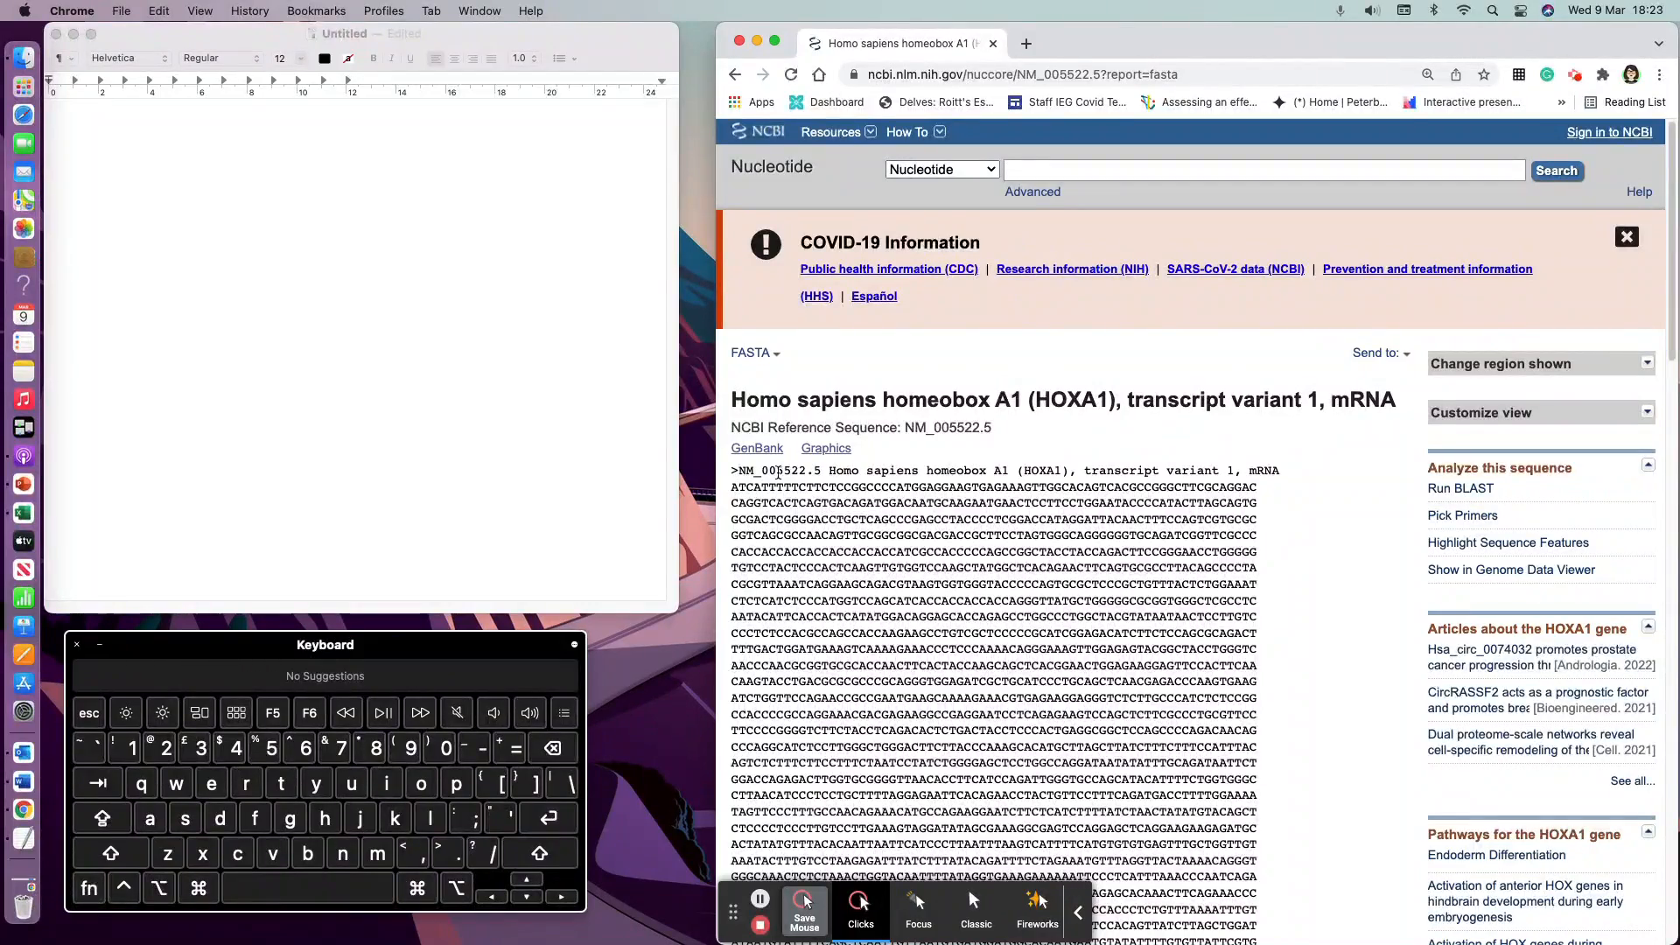
{"action": "scroll", "coordinate": [818, 512], "scroll_direction": "down", "scroll_amount": 5}
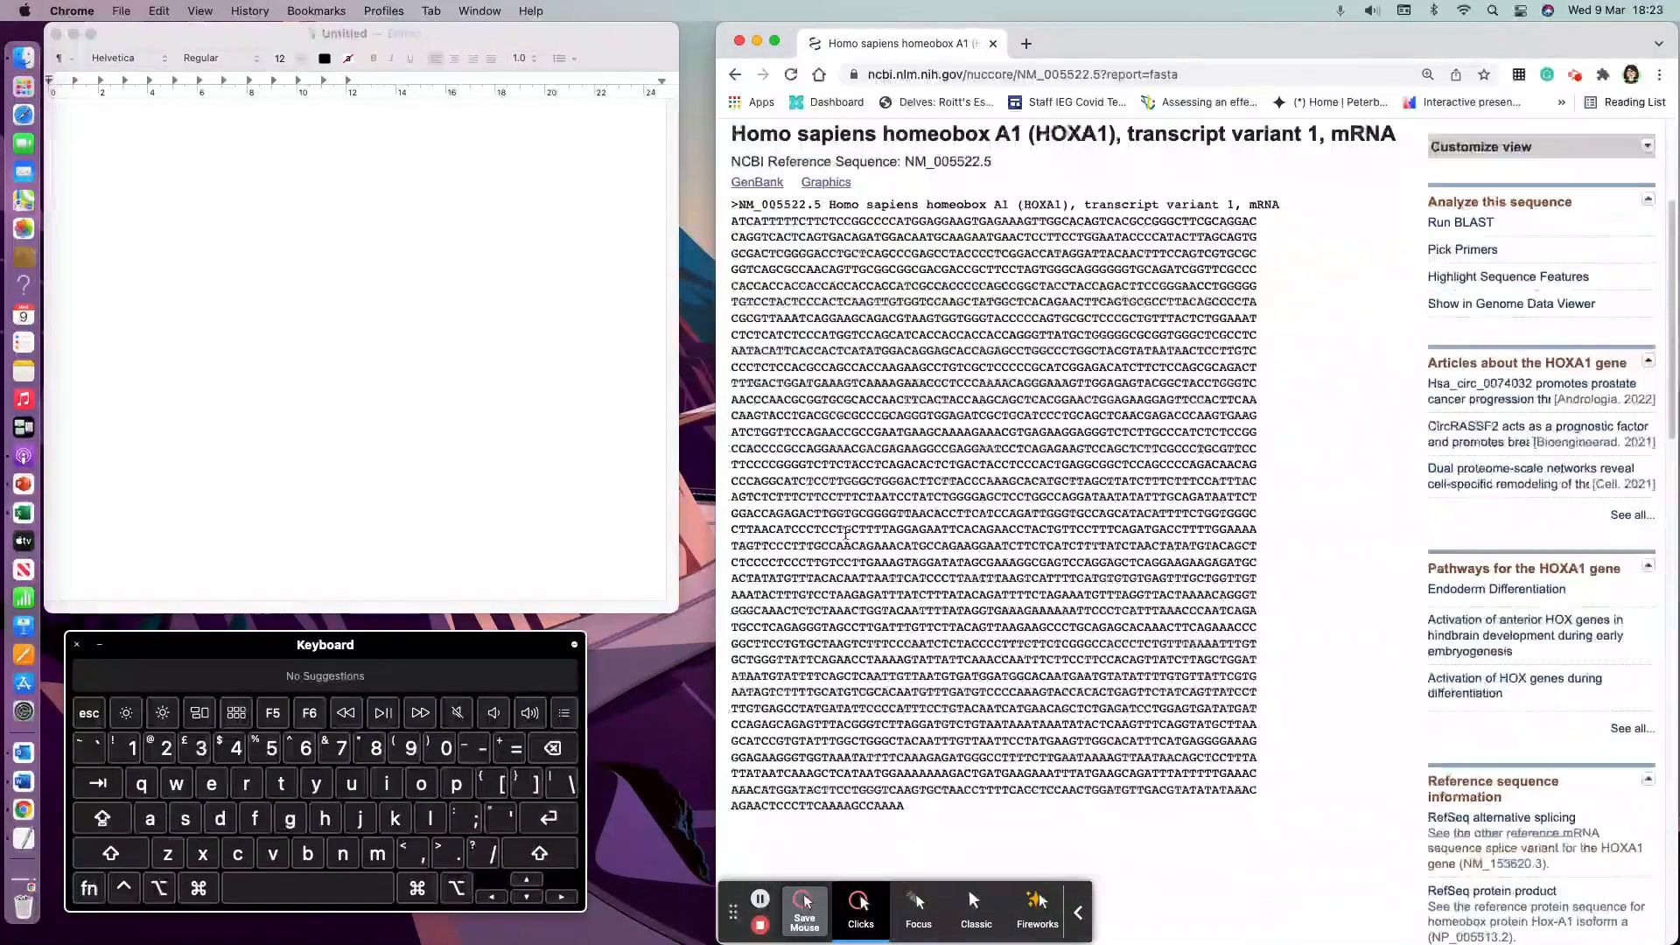
{"action": "left_click_drag", "start_coordinate": [916, 807], "coordinate": [760, 207]}
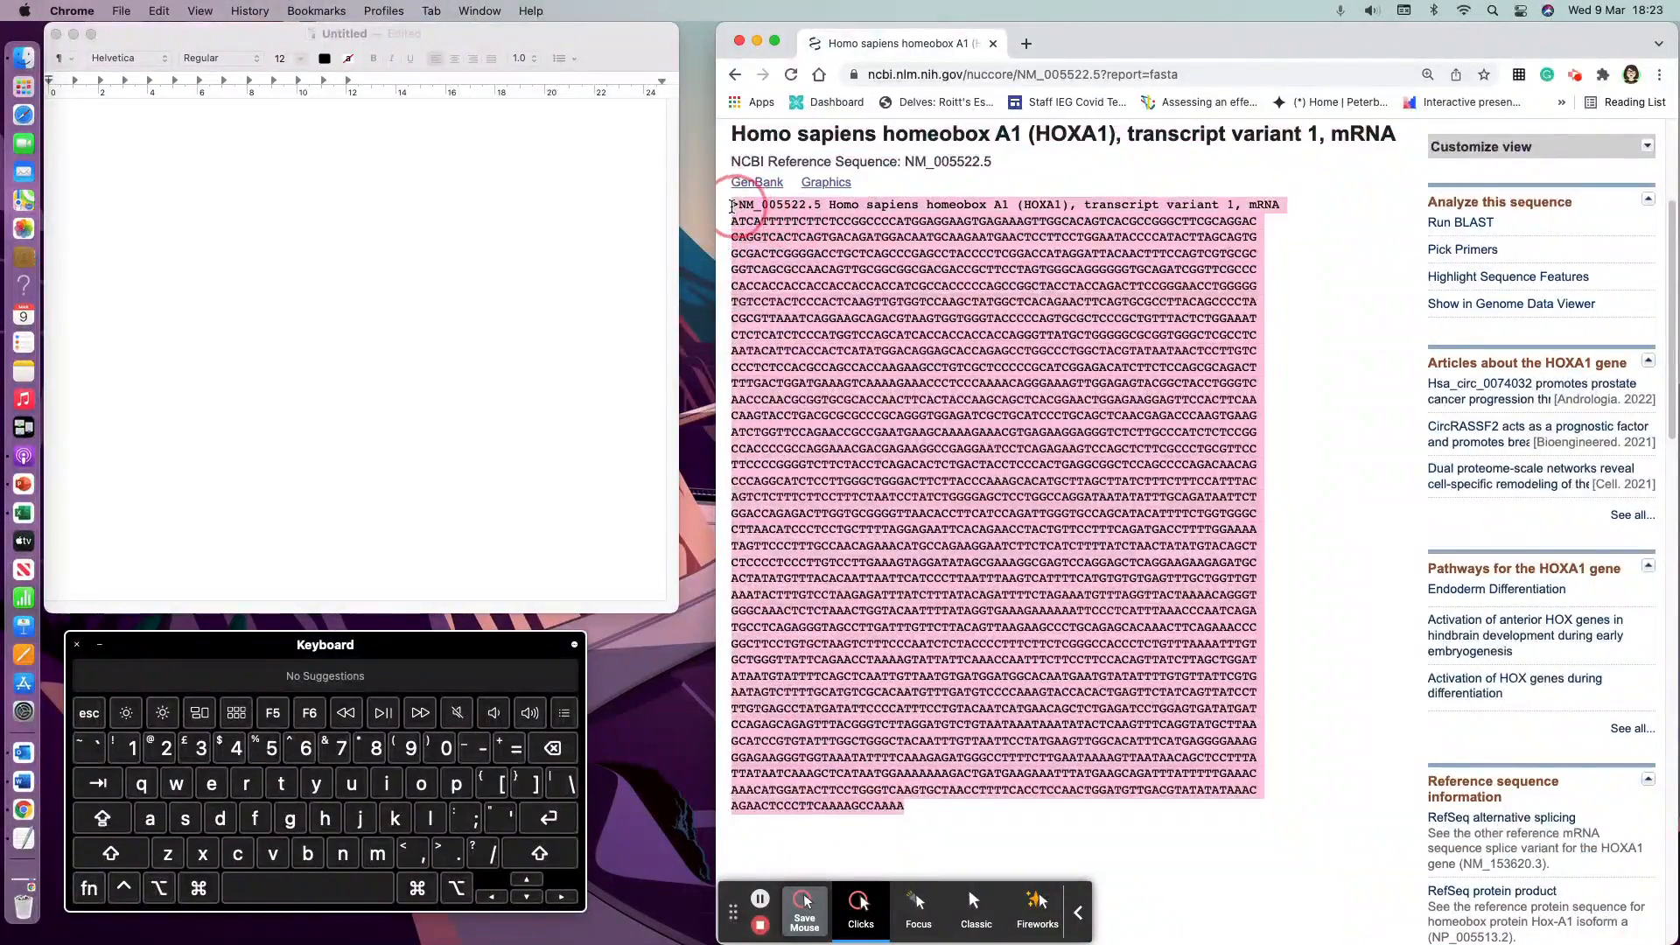
{"action": "key", "text": "super+c"}
{"action": "left_click", "coordinate": [157, 188]}
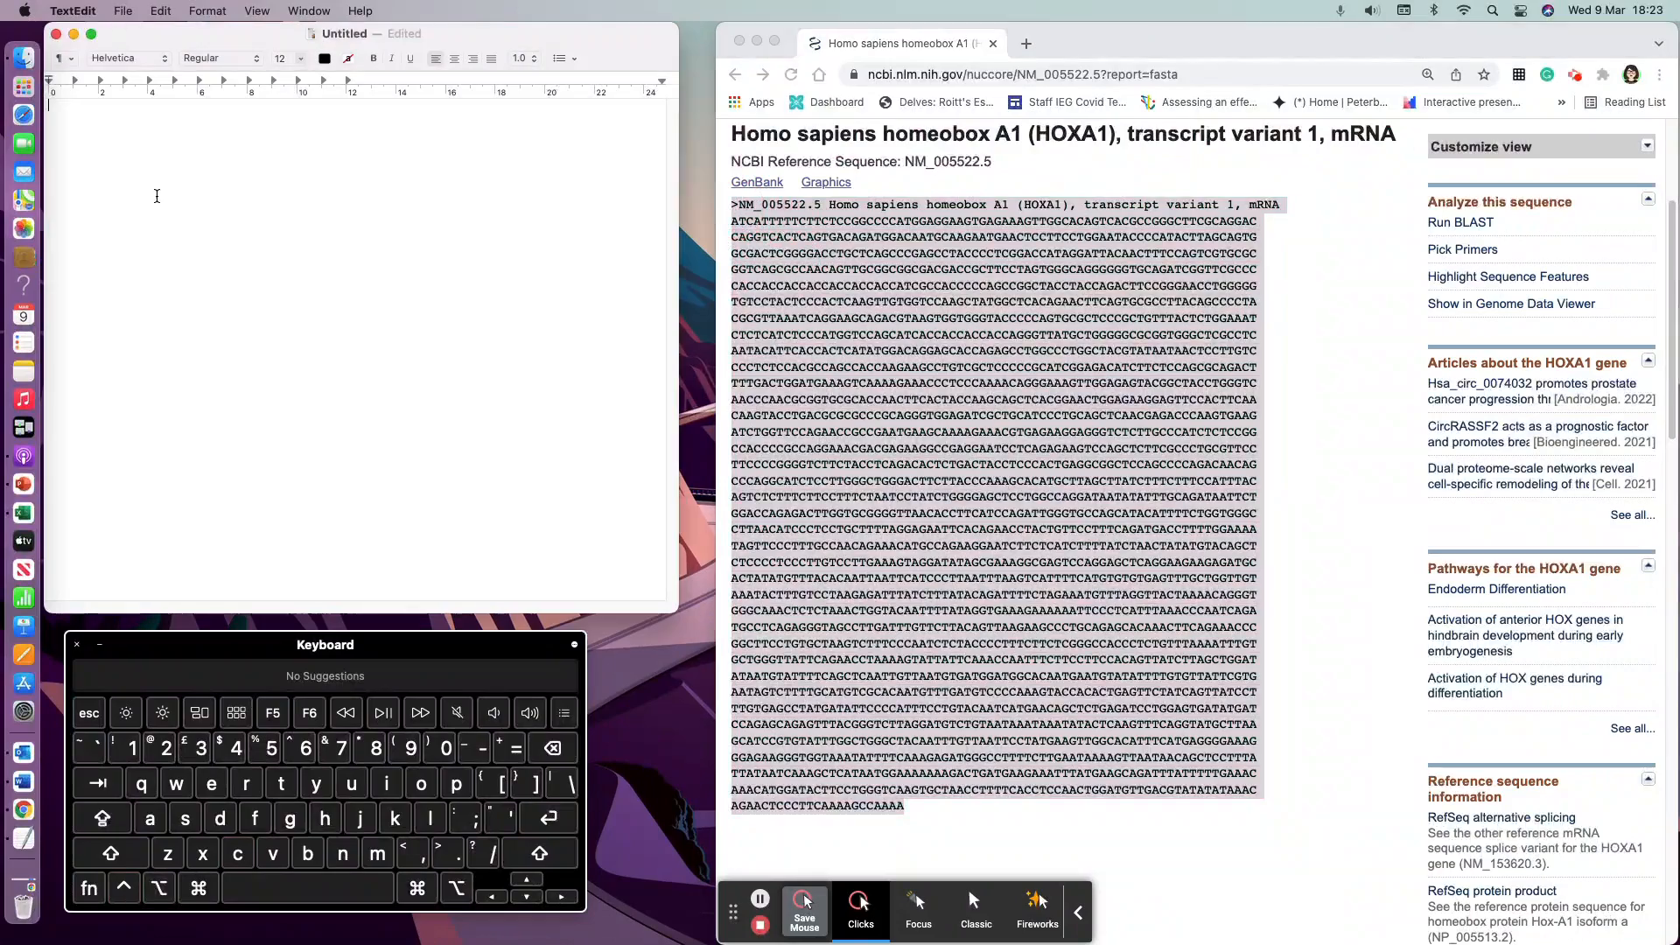
{"action": "key", "text": "super+v"}
Step: Replace the pasted FASTA header text with HoxA1 Full, keeping the leading >
{"action": "scroll", "coordinate": [216, 389], "scroll_direction": "up", "scroll_amount": 3}
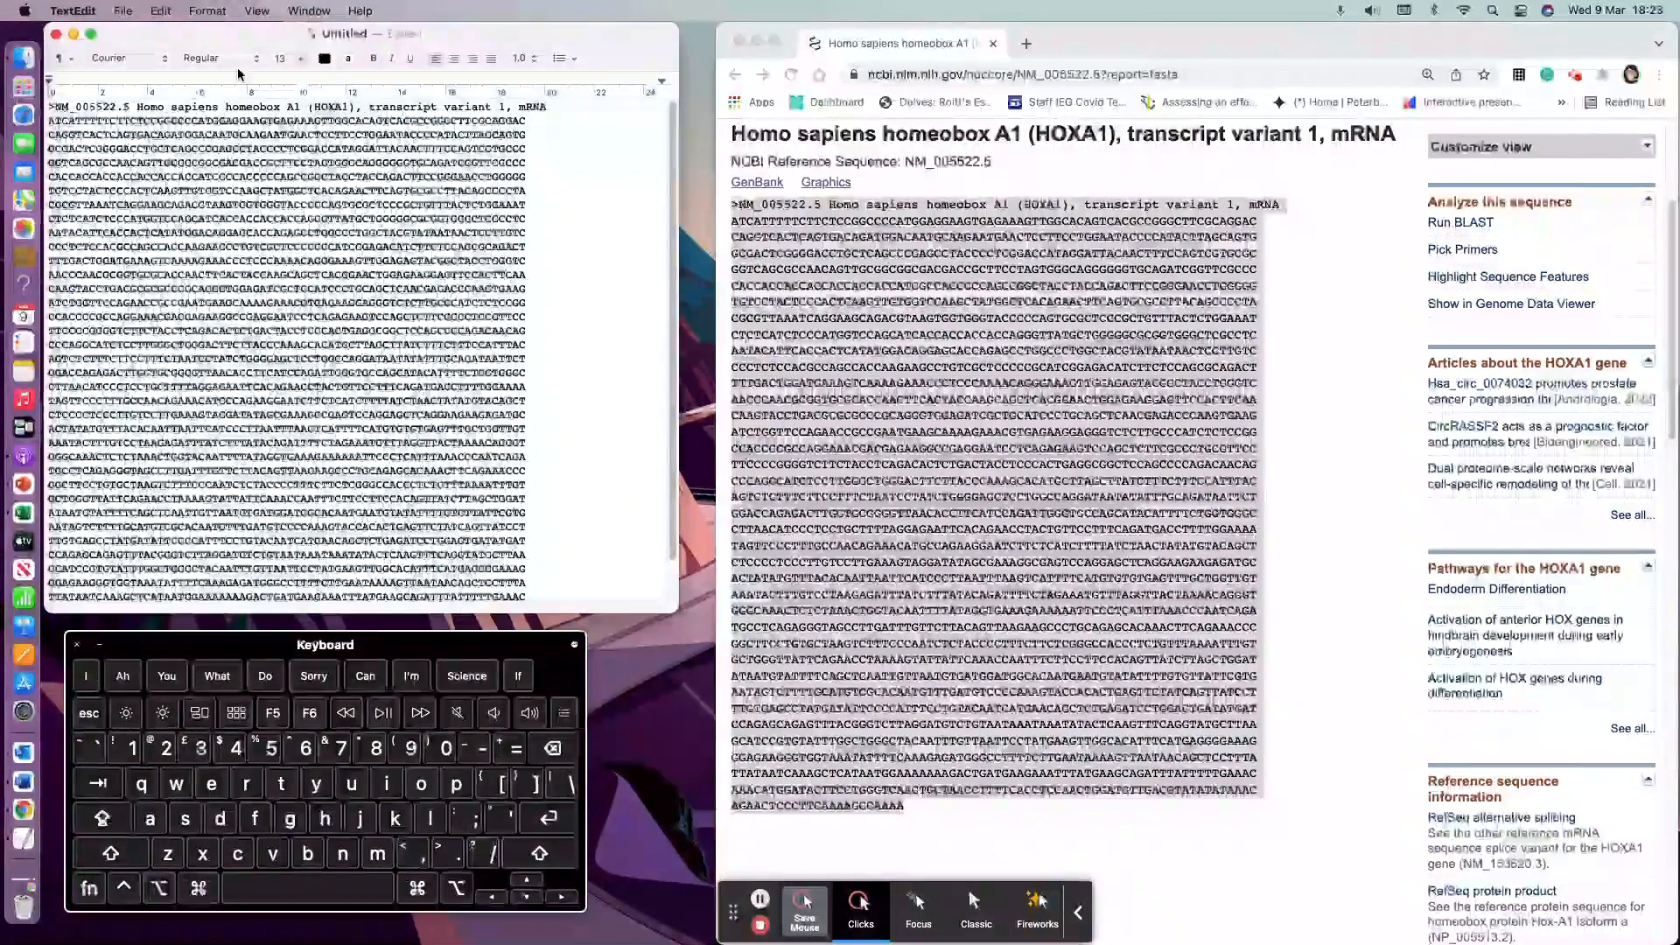
{"action": "left_click_drag", "start_coordinate": [326, 35], "coordinate": [352, 35]}
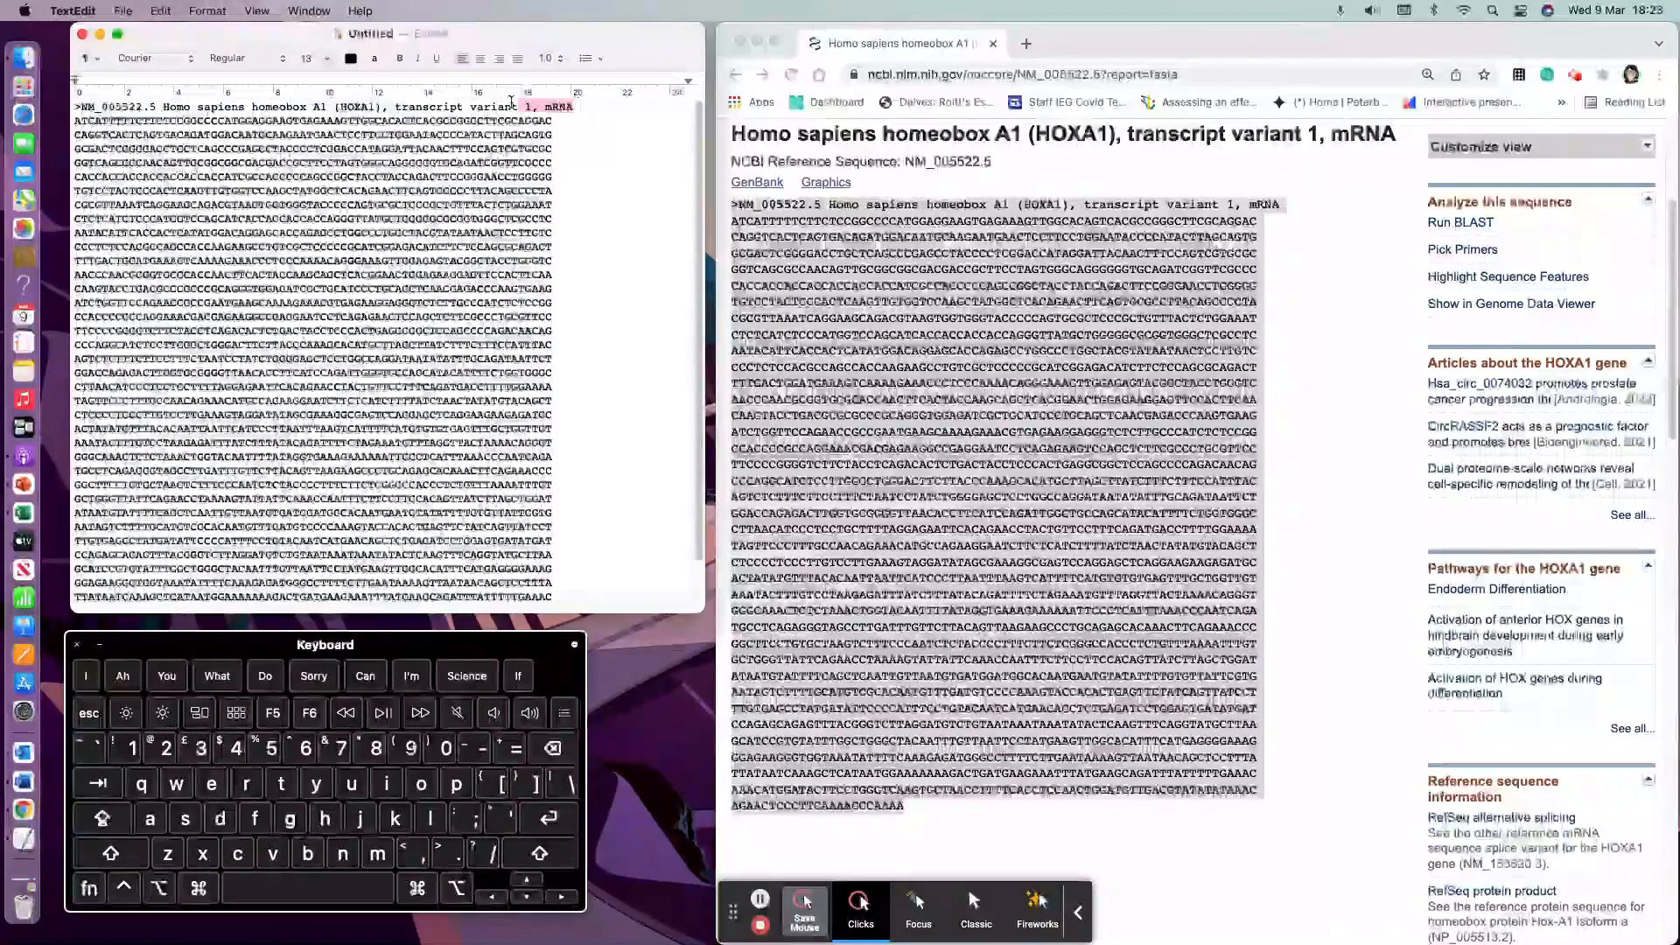
{"action": "left_click_drag", "start_coordinate": [512, 102], "coordinate": [81, 106]}
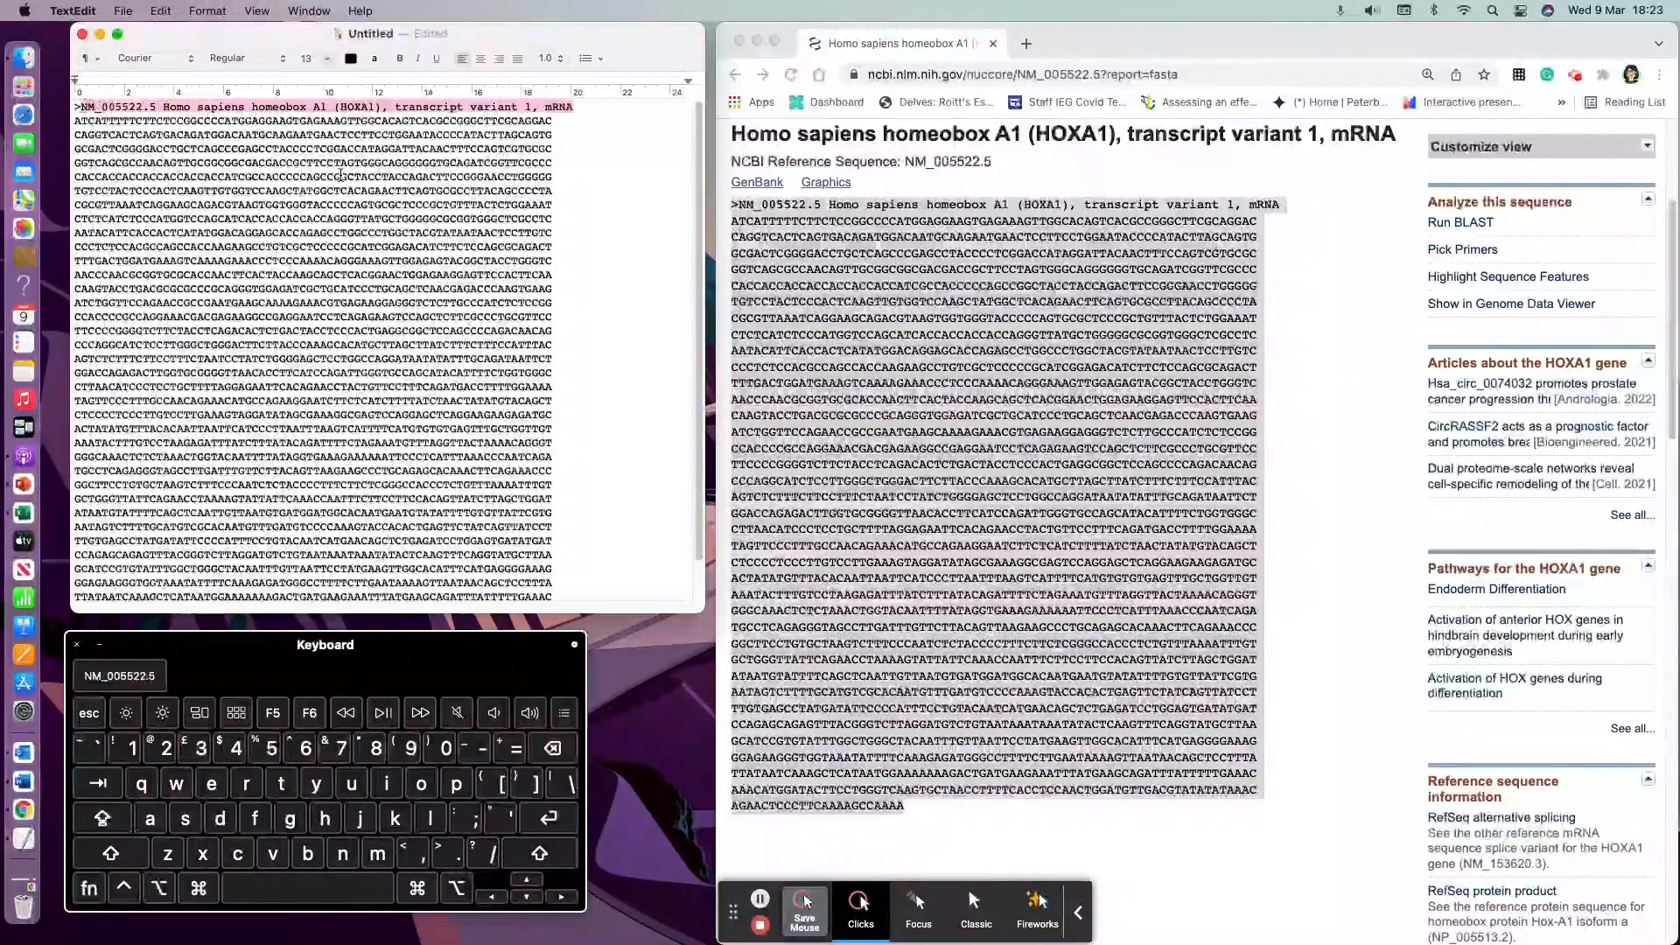
{"action": "type", "text": "Ho"}
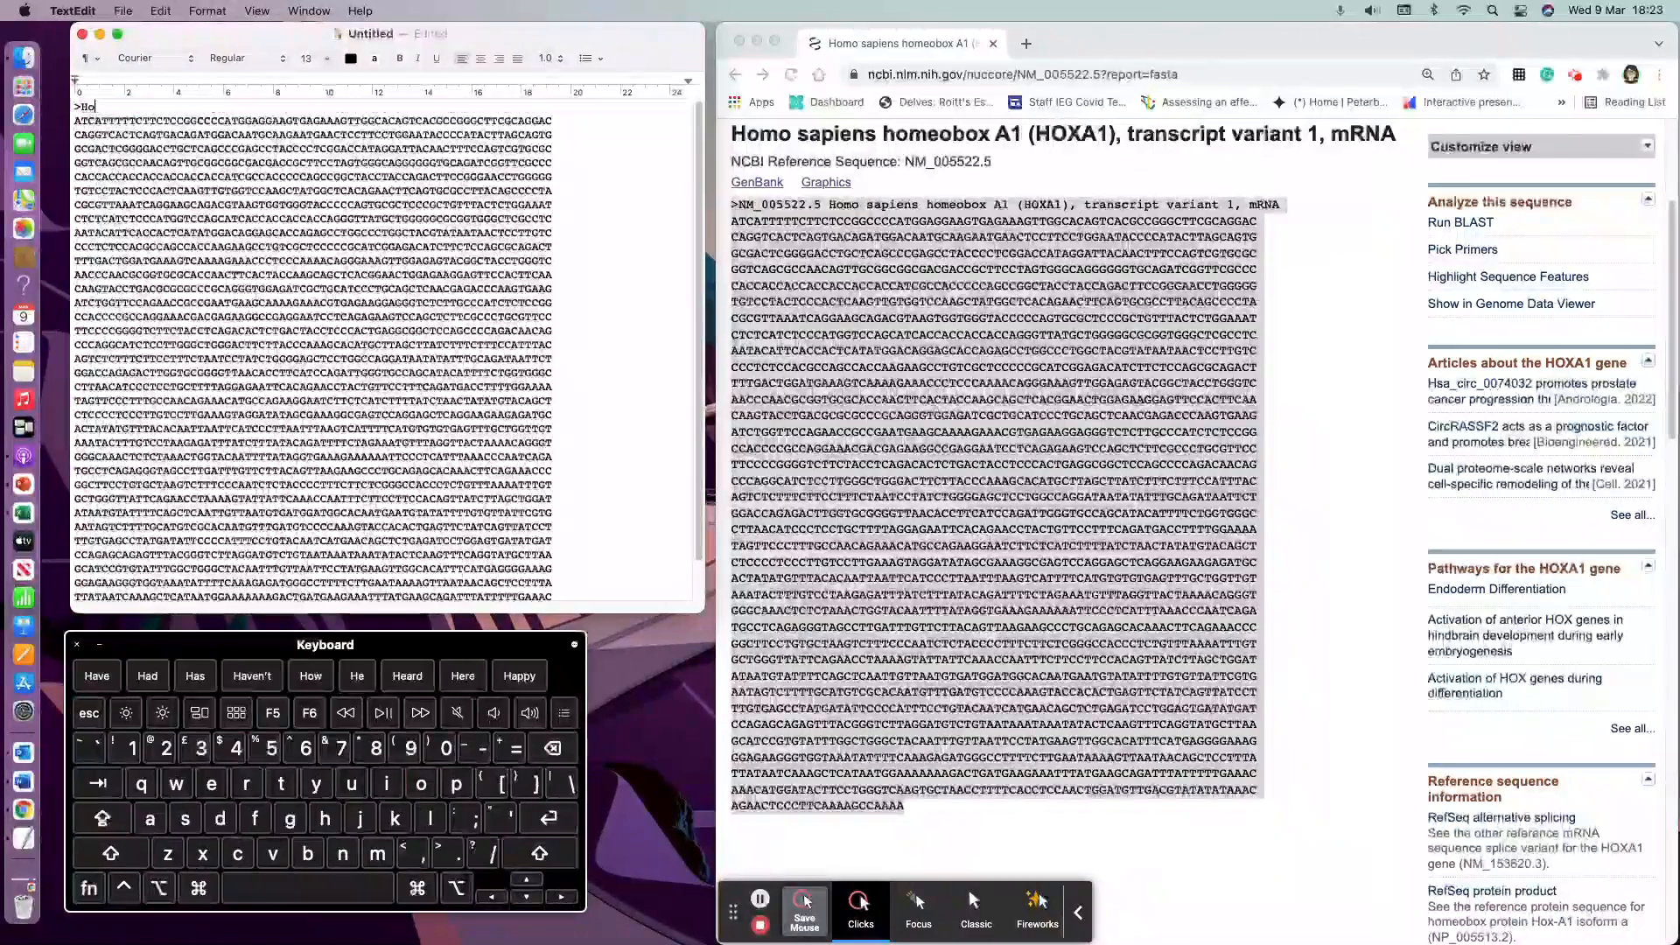
{"action": "type", "text": "xA1"}
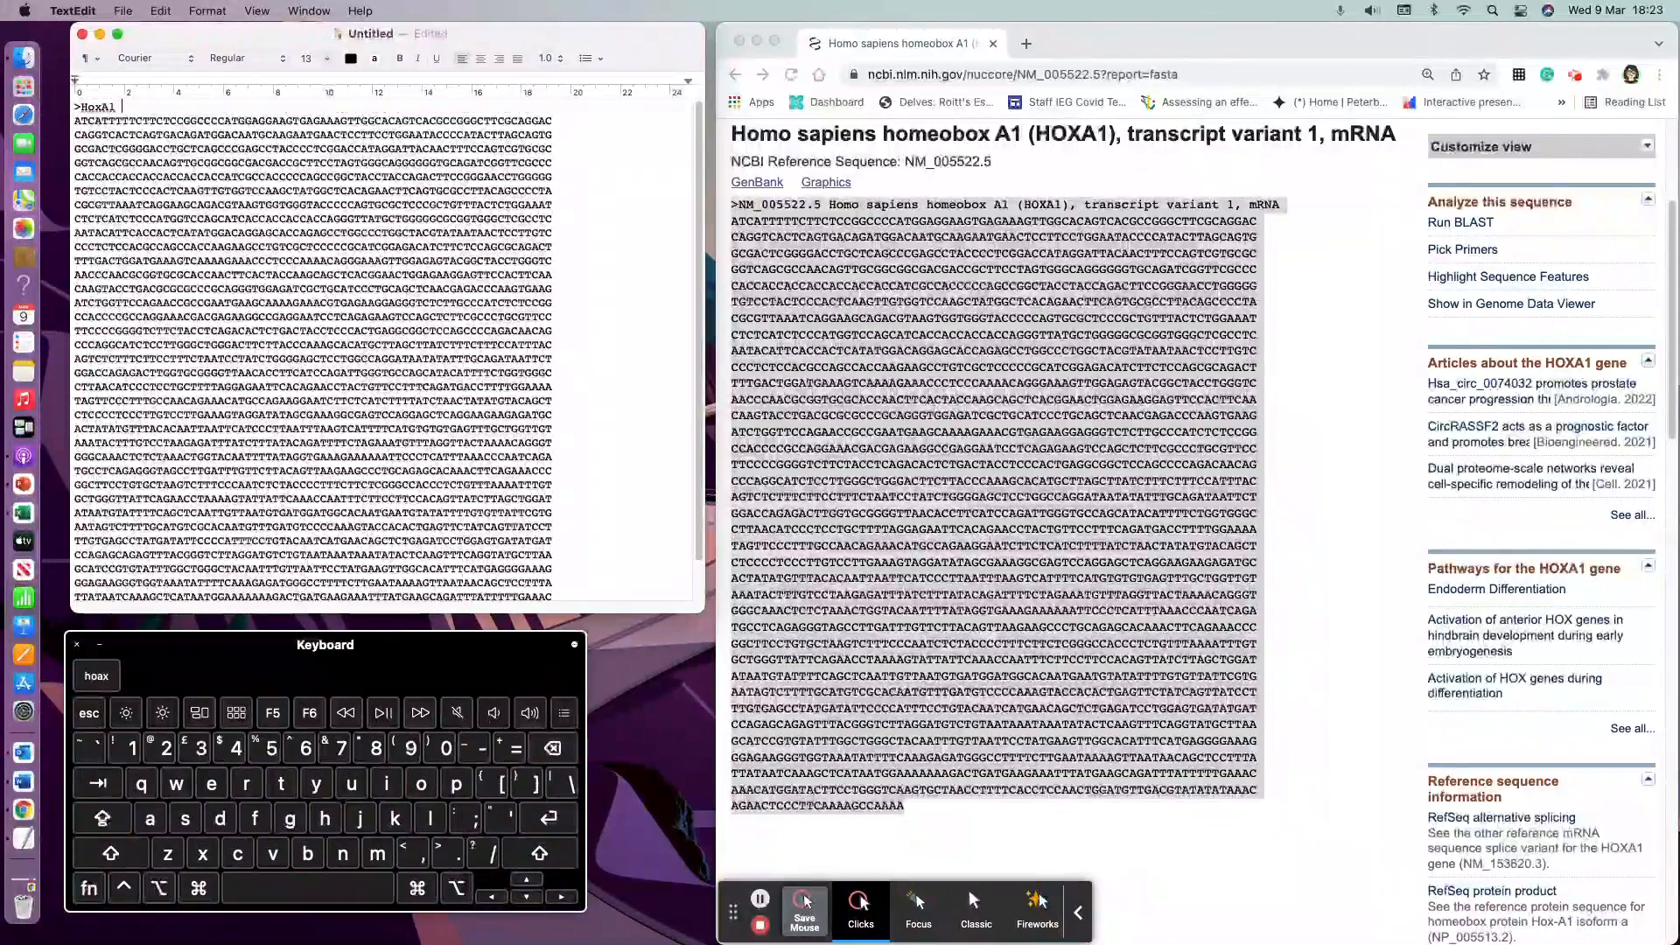
{"action": "type", "text": " Full"}
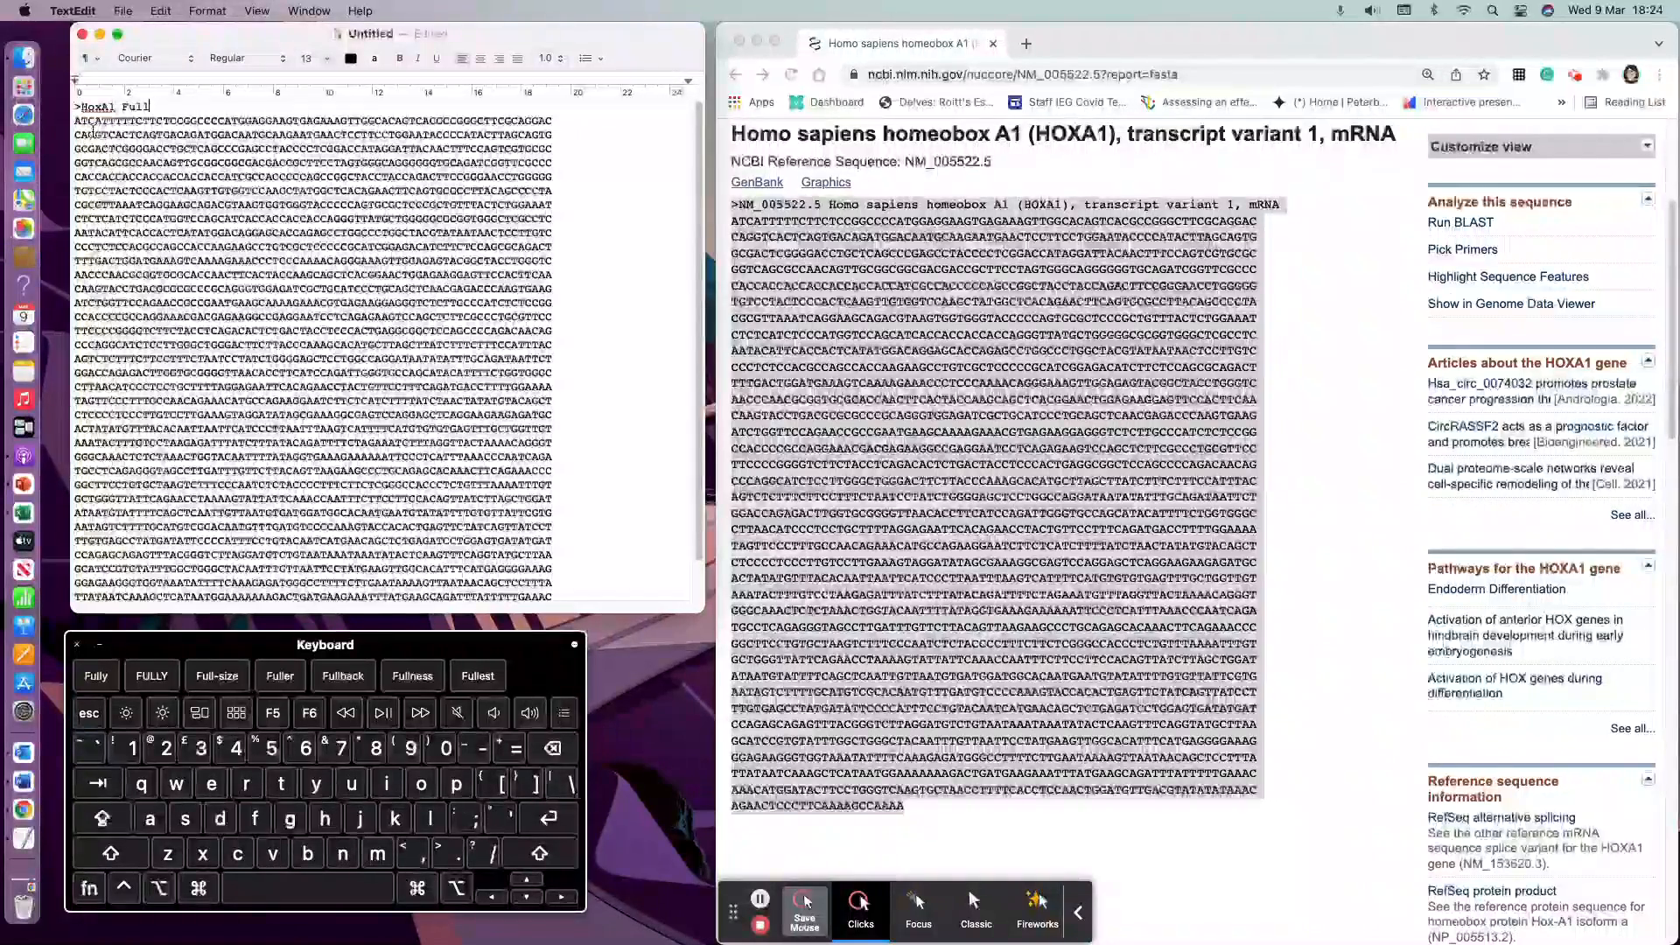
Step: Go back to the list of HOXA1 Nucleotide entries
{"action": "left_click_drag", "start_coordinate": [95, 124], "coordinate": [75, 123]}
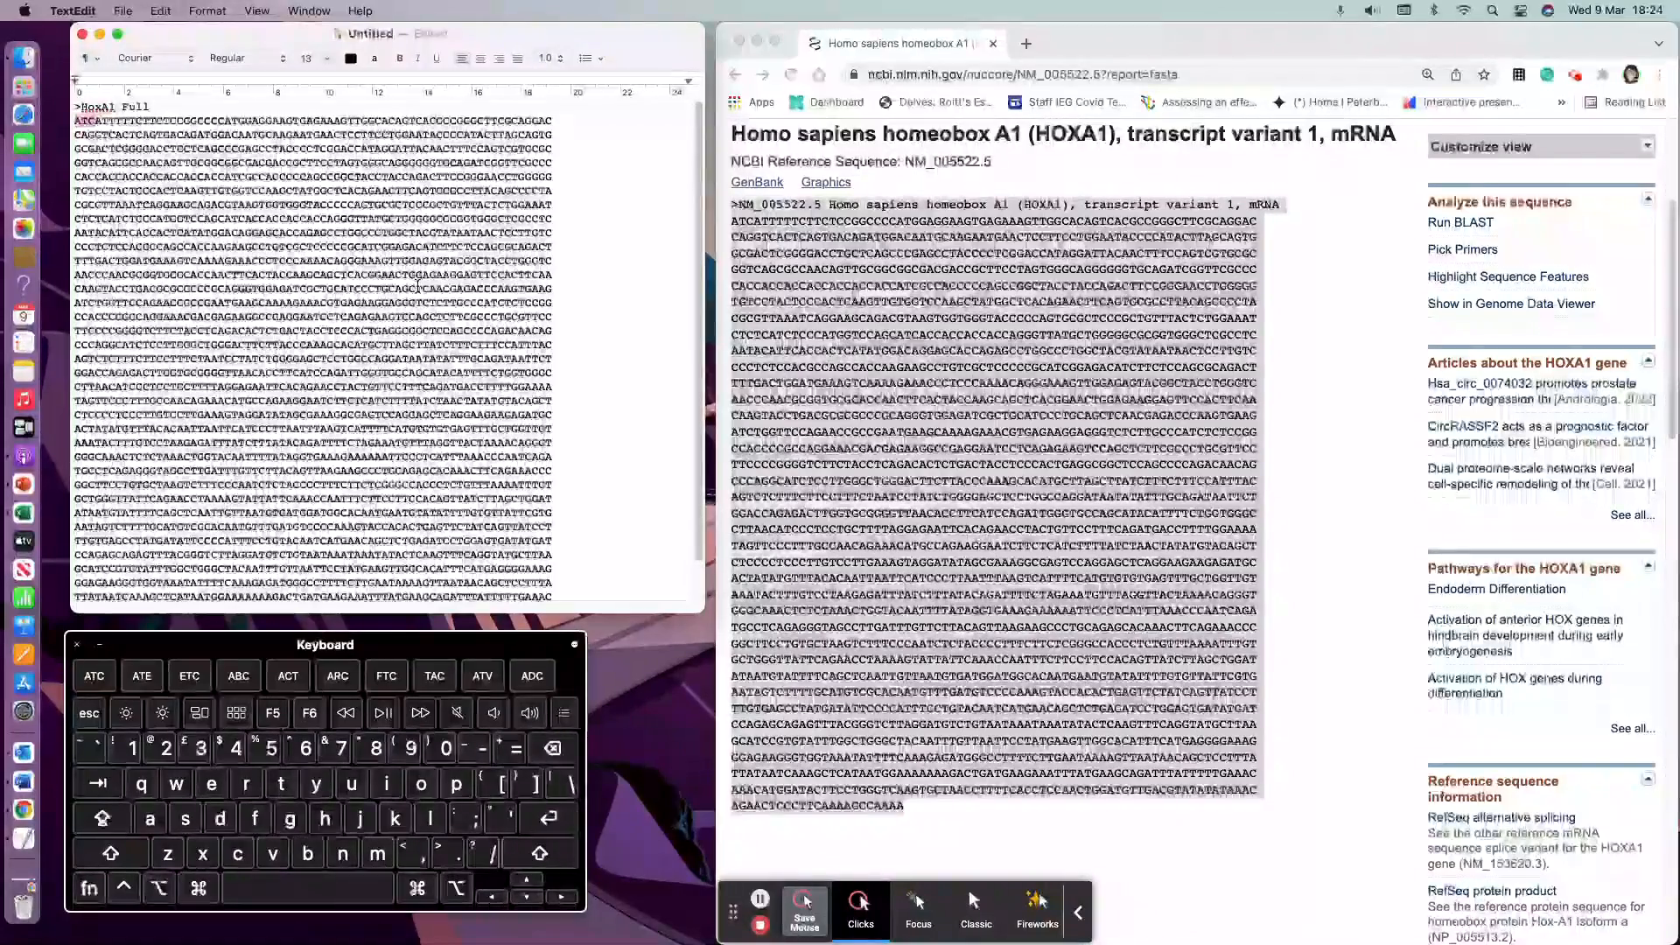
{"action": "left_click", "coordinate": [1304, 351]}
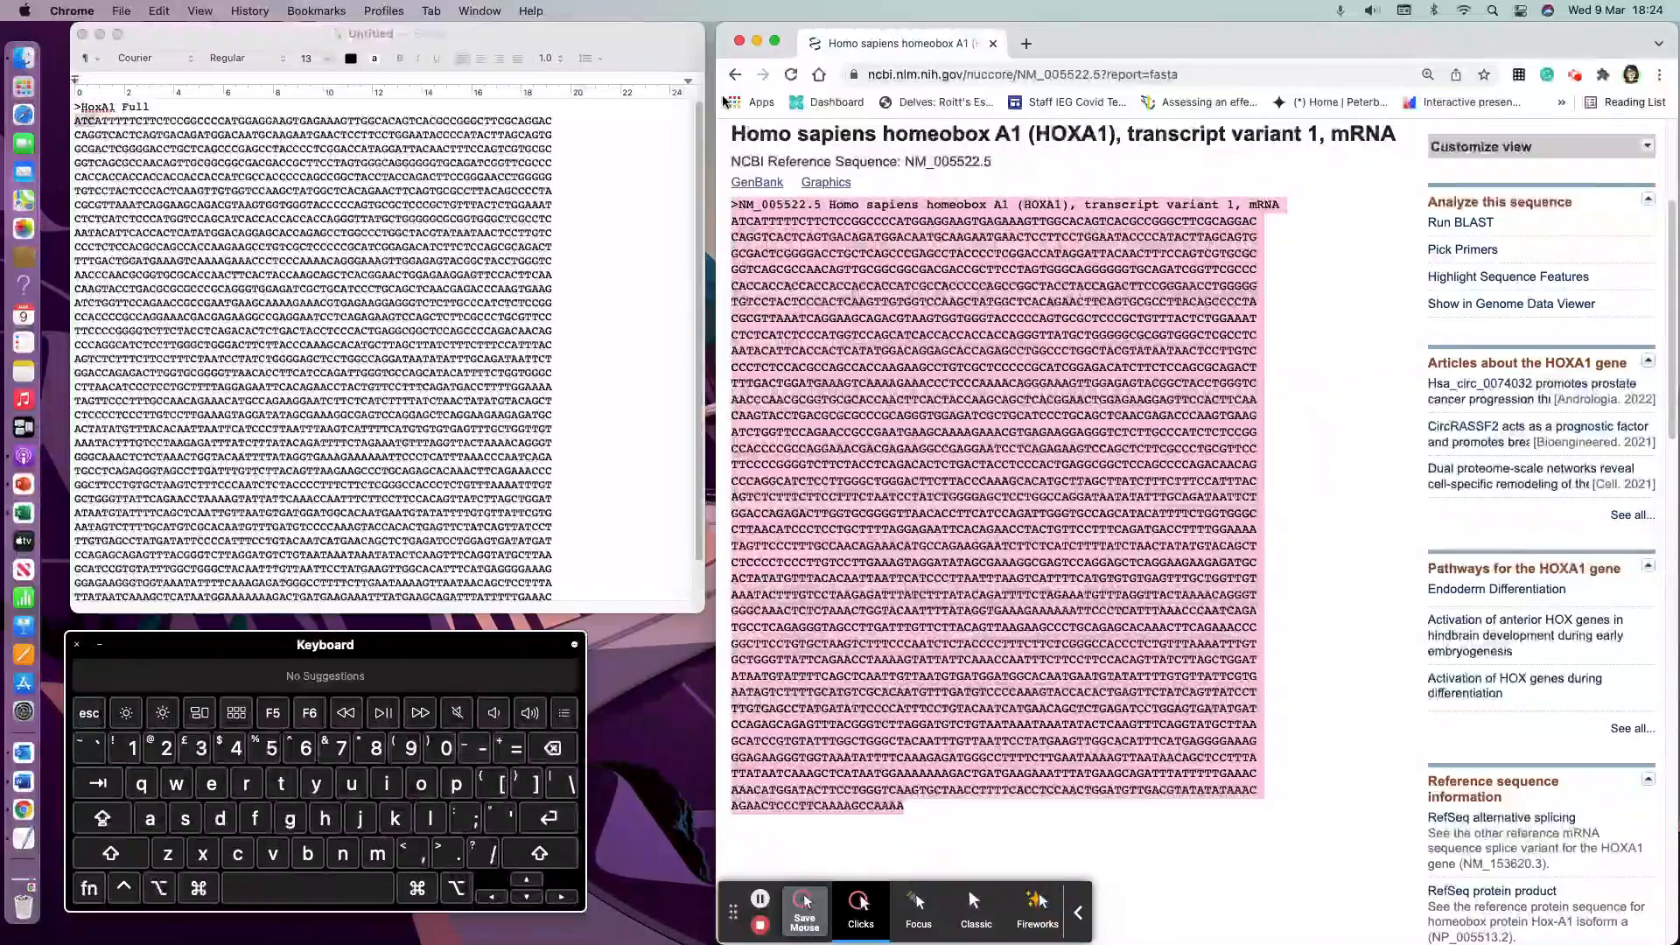
{"action": "left_click", "coordinate": [735, 75]}
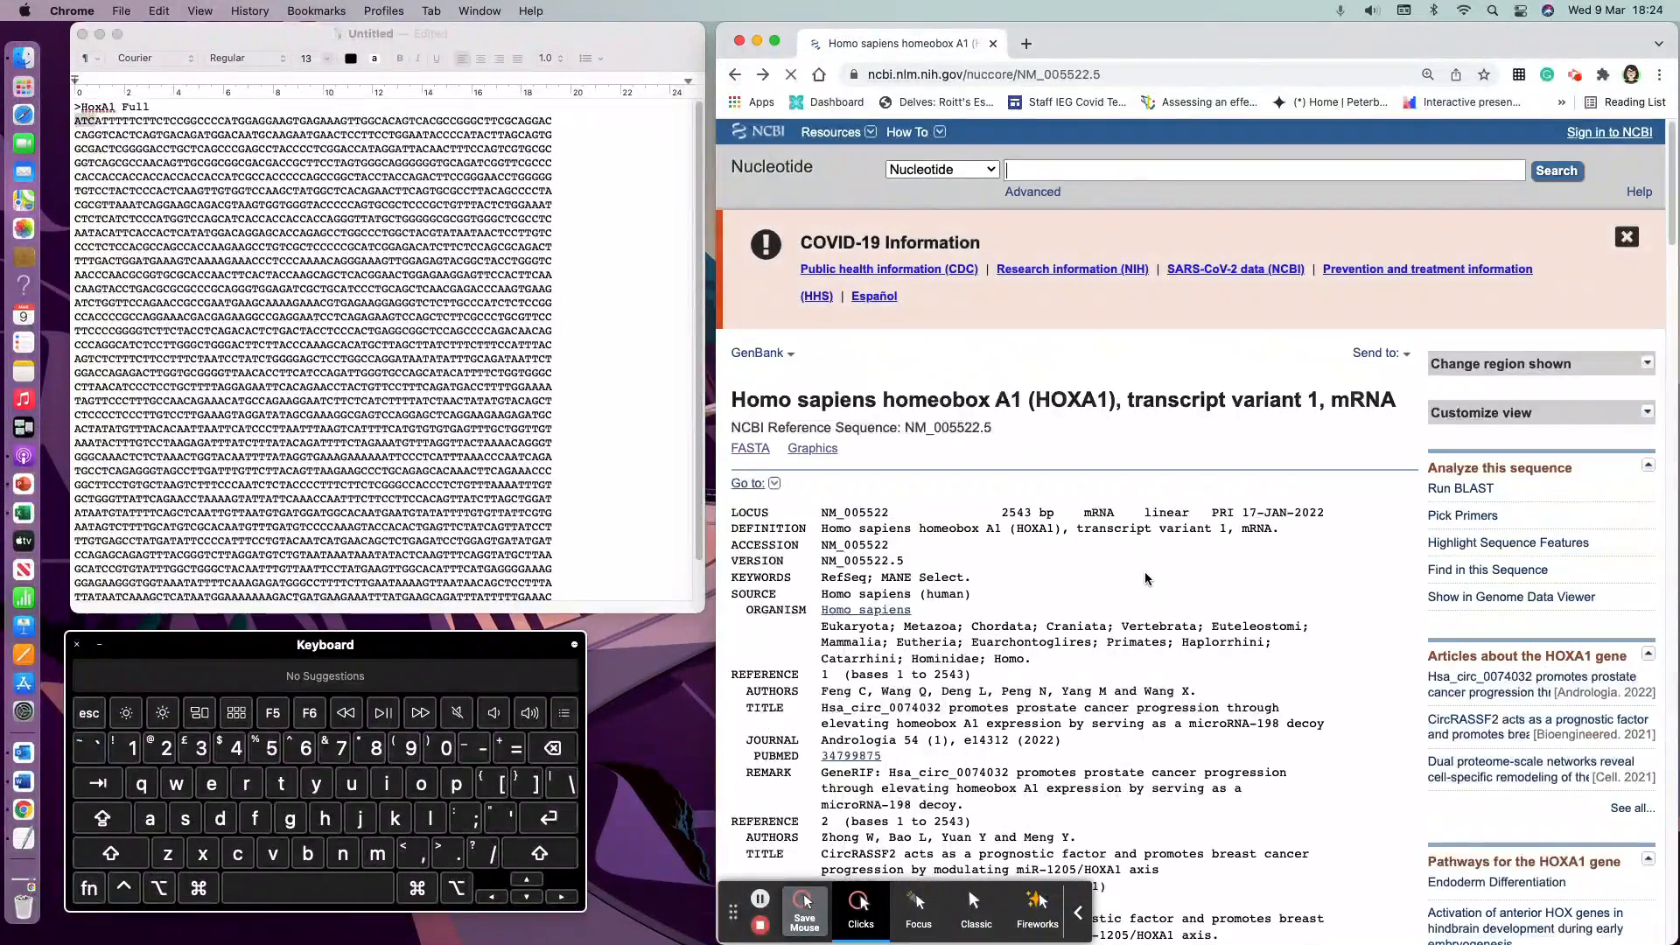
{"action": "left_click", "coordinate": [734, 81]}
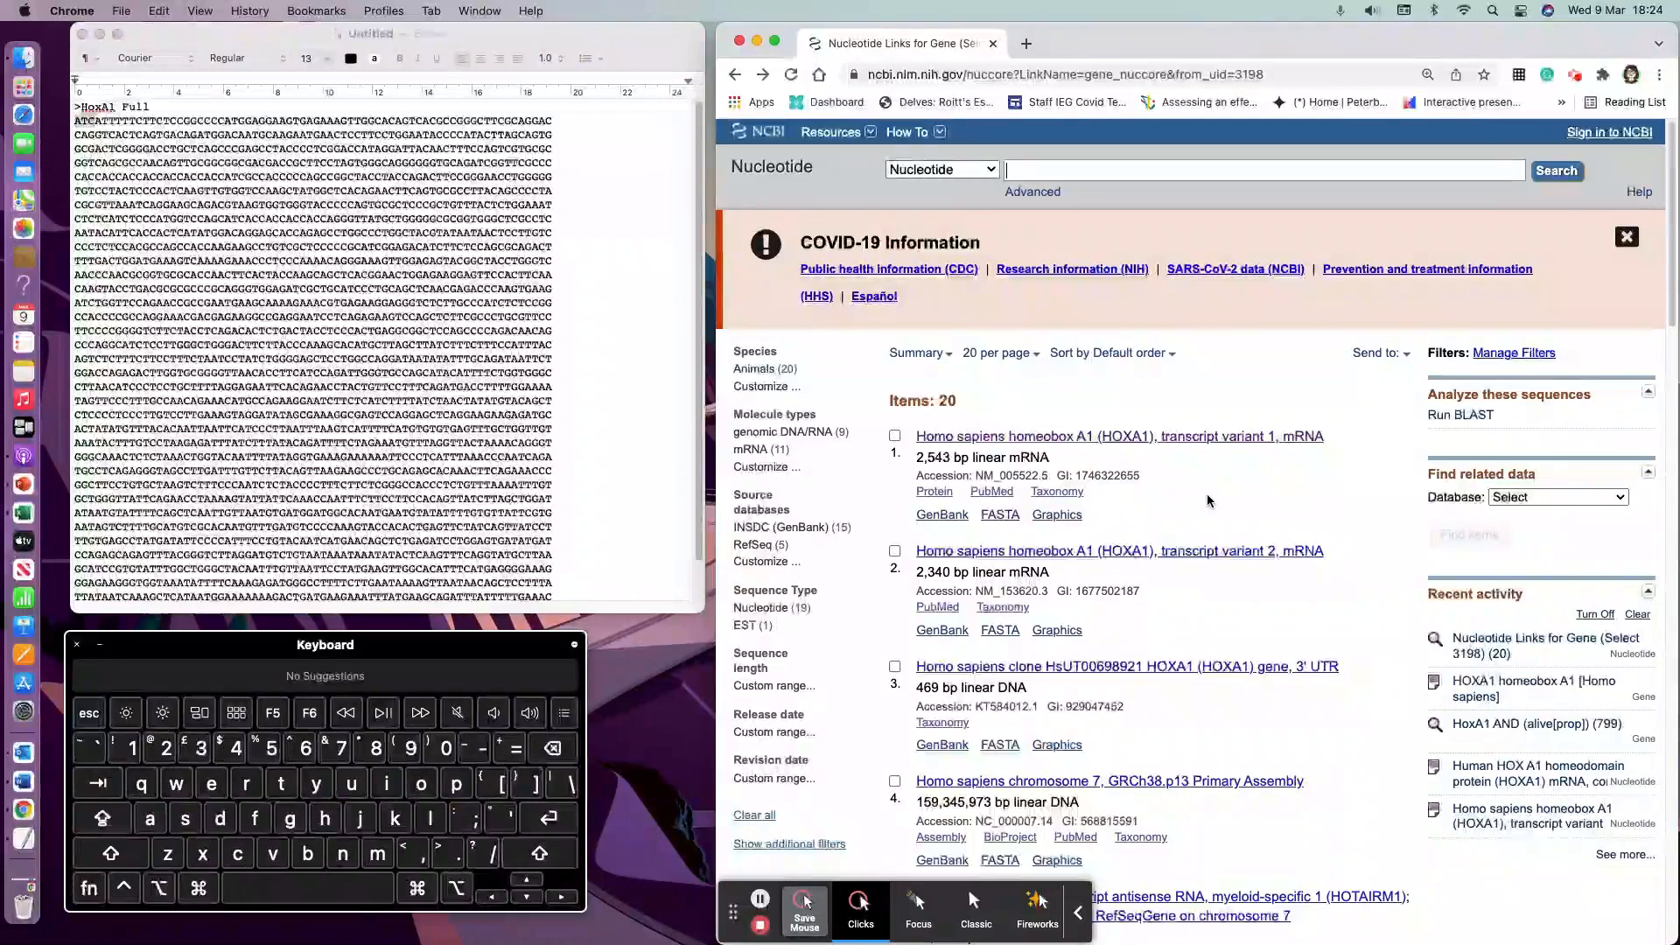
Step: Open the FASTA view of the Human HOX A1 homeodomain protein (HOXA1) mRNA, complete cds entry
{"action": "scroll", "coordinate": [1208, 497], "scroll_direction": "down", "scroll_amount": 5}
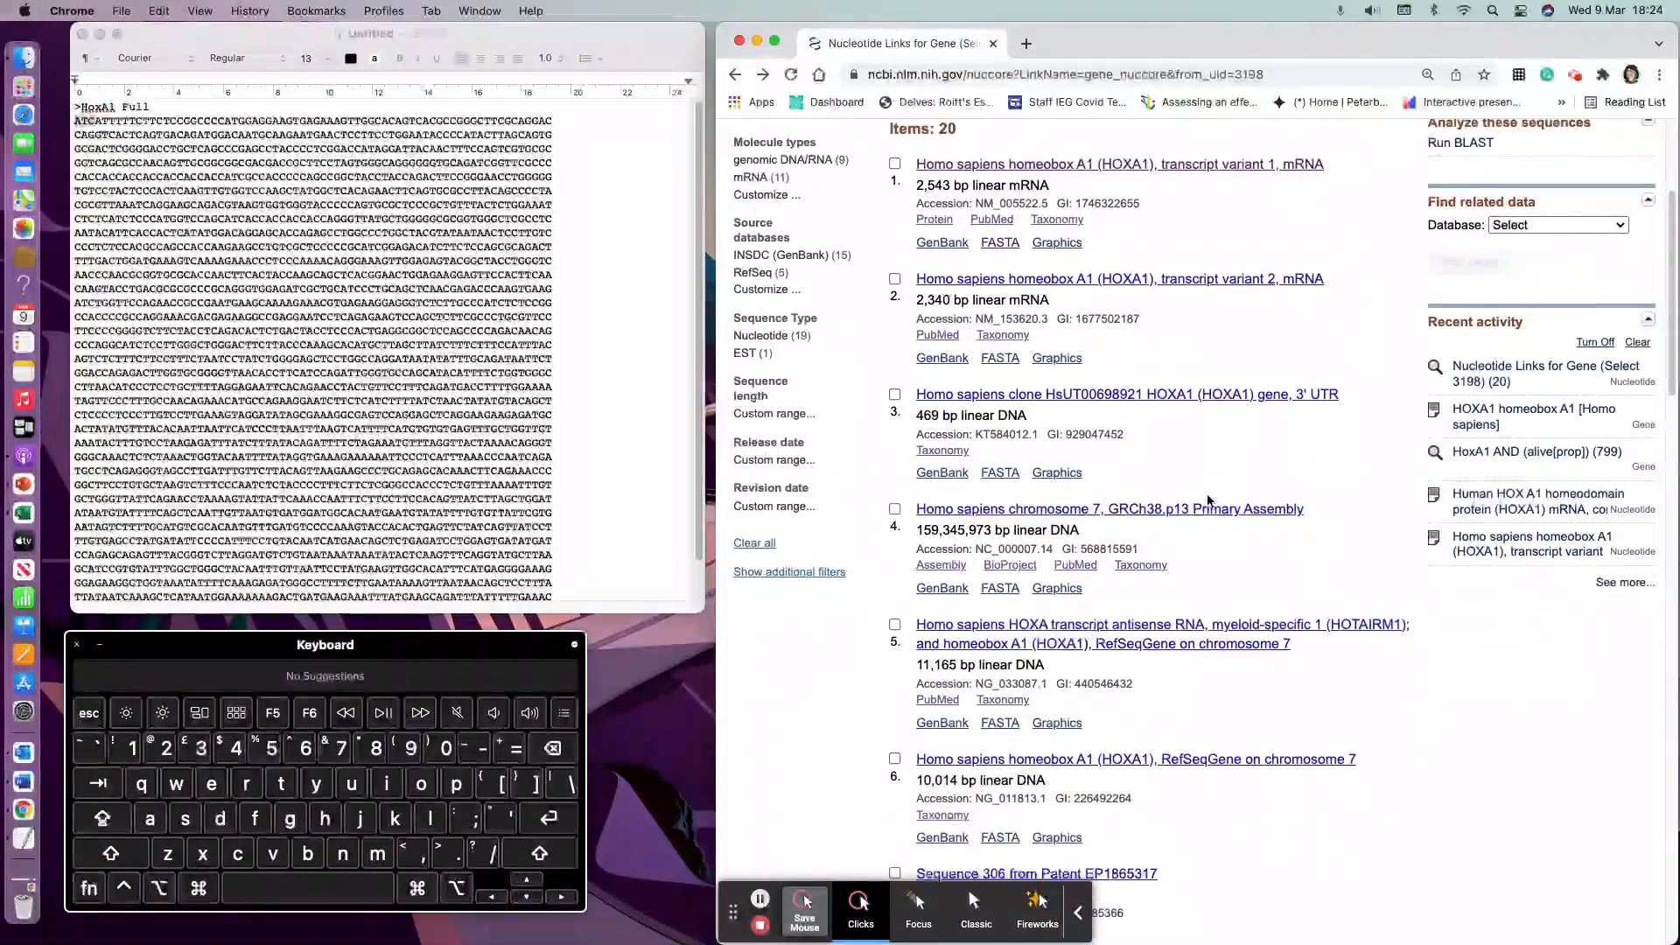
{"action": "scroll", "coordinate": [1206, 493], "scroll_direction": "down", "scroll_amount": 8}
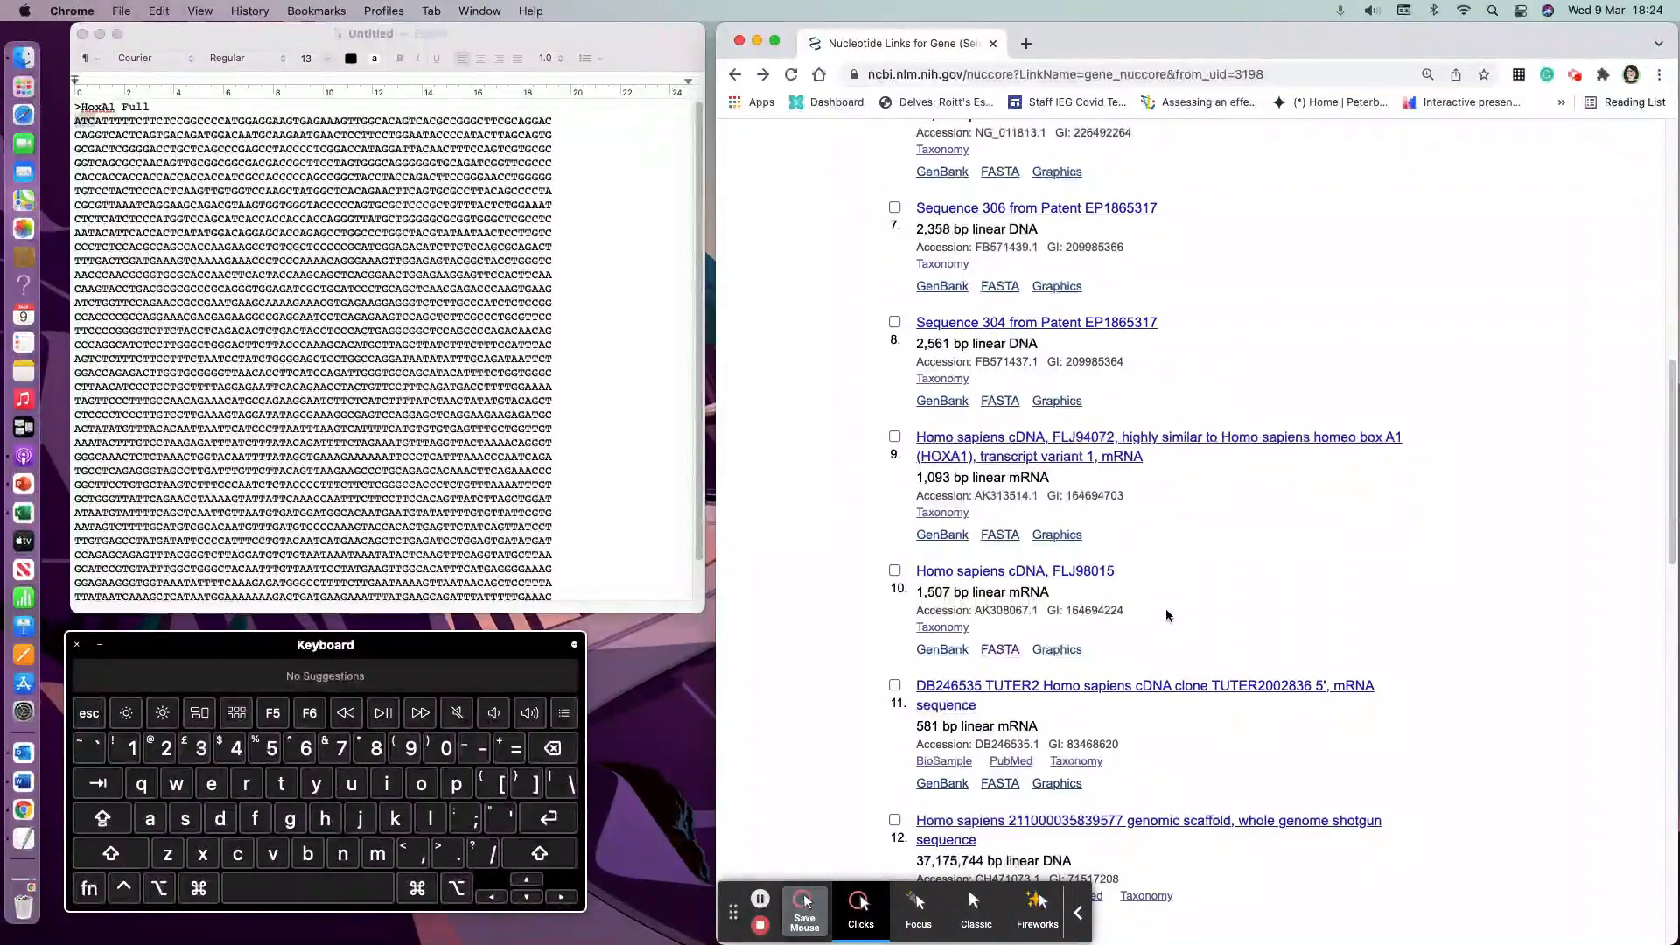
{"action": "scroll", "coordinate": [1166, 611], "scroll_direction": "down", "scroll_amount": 1}
{"action": "scroll", "coordinate": [1166, 615], "scroll_direction": "down", "scroll_amount": 2}
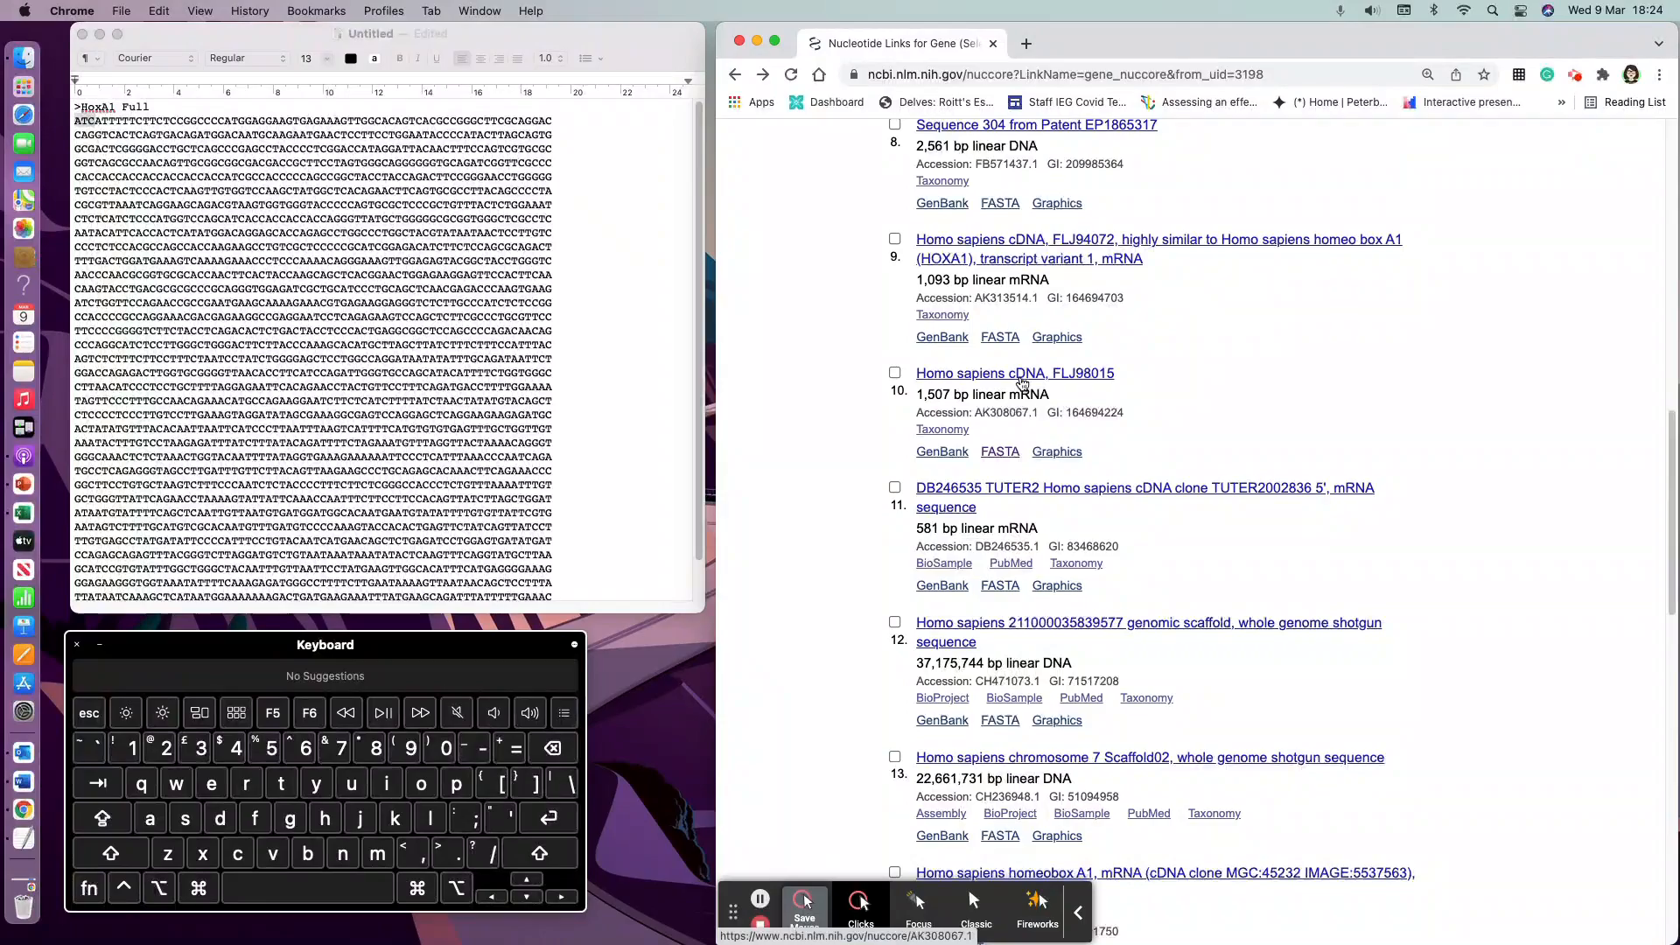
{"action": "scroll", "coordinate": [1321, 590], "scroll_direction": "down", "scroll_amount": 5}
{"action": "scroll", "coordinate": [1321, 589], "scroll_direction": "down", "scroll_amount": 12}
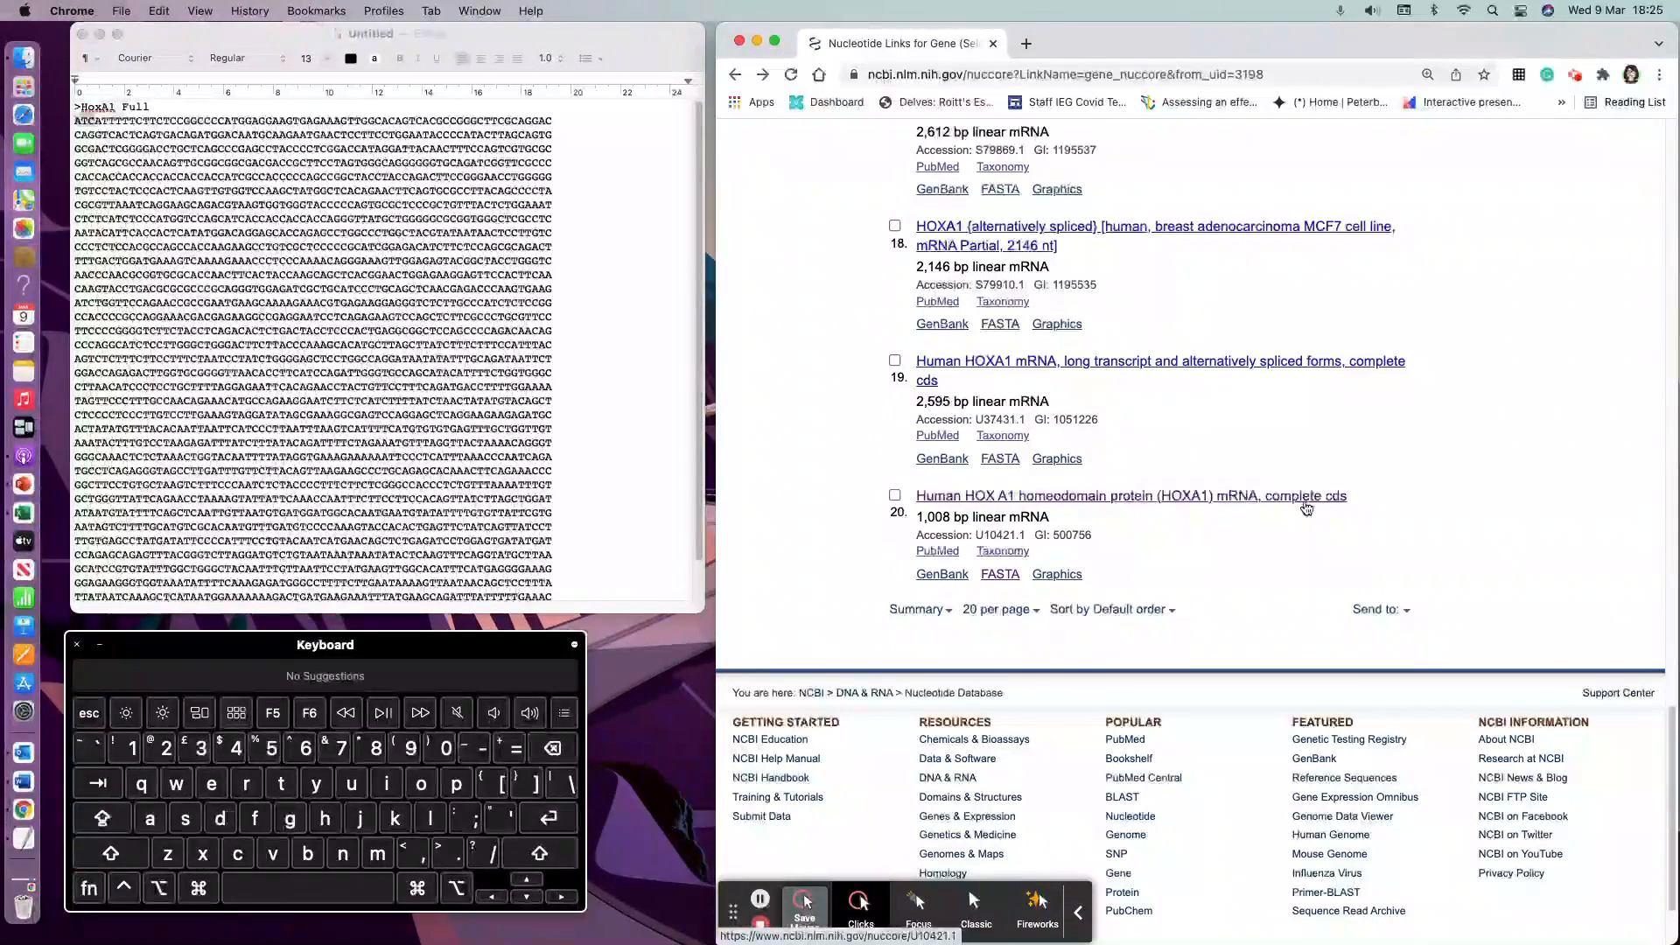
{"action": "left_click", "coordinate": [1009, 581]}
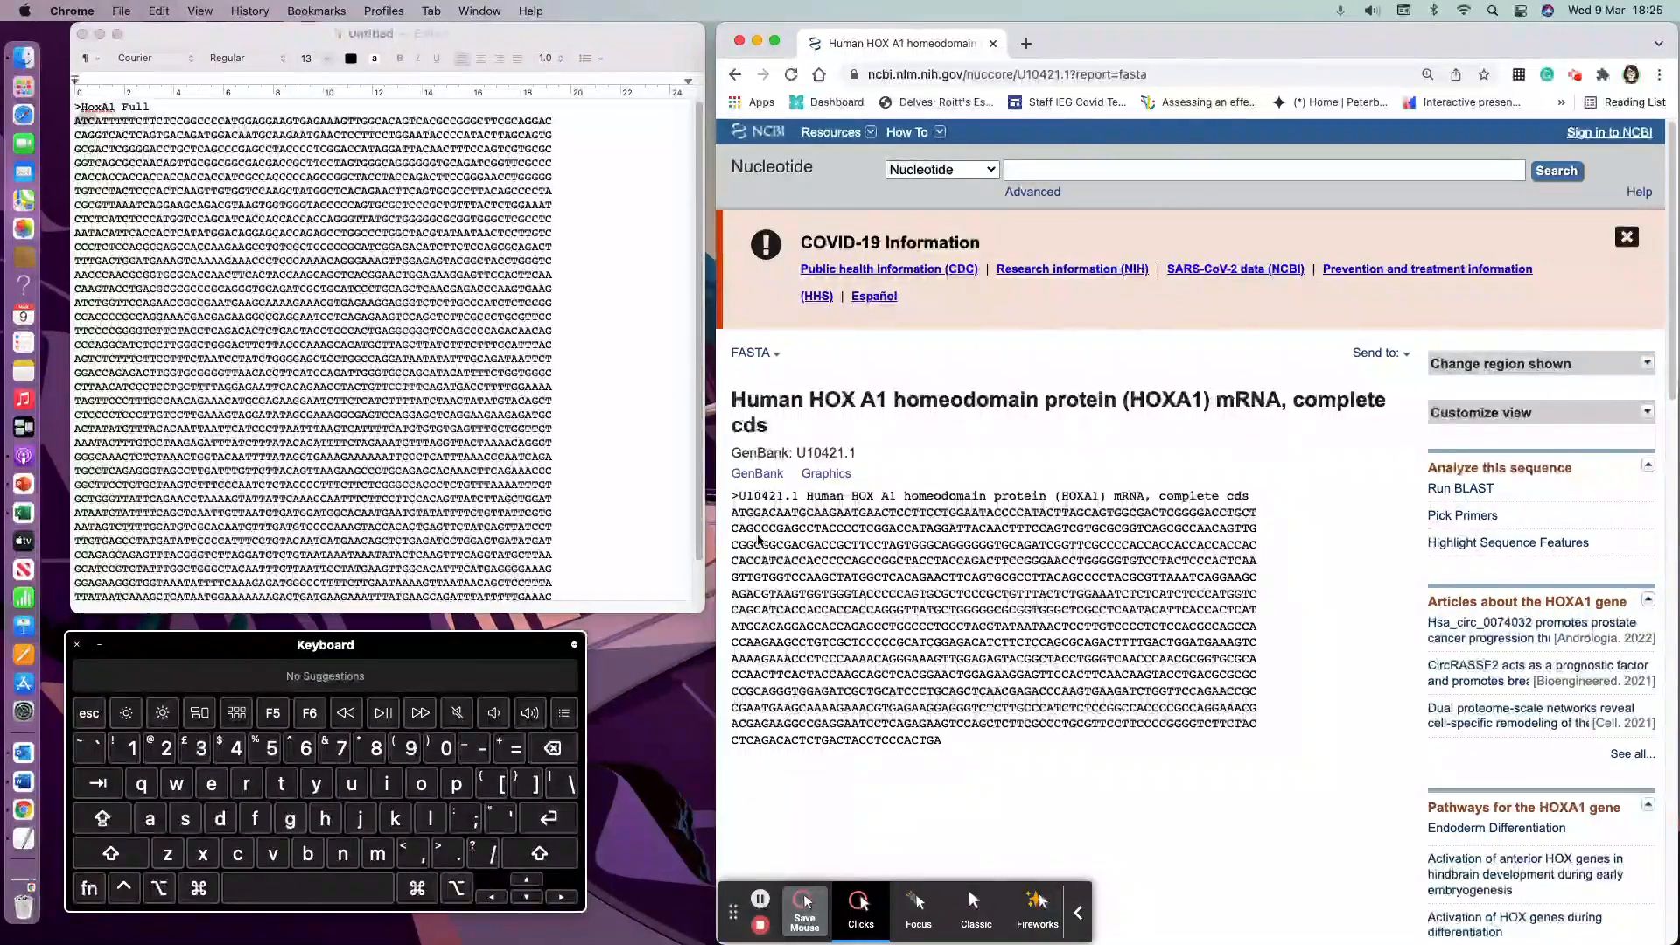
Step: Copy this FASTA sequence and paste it below the first sequence in the document
{"action": "left_click_drag", "start_coordinate": [962, 743], "coordinate": [732, 495]}
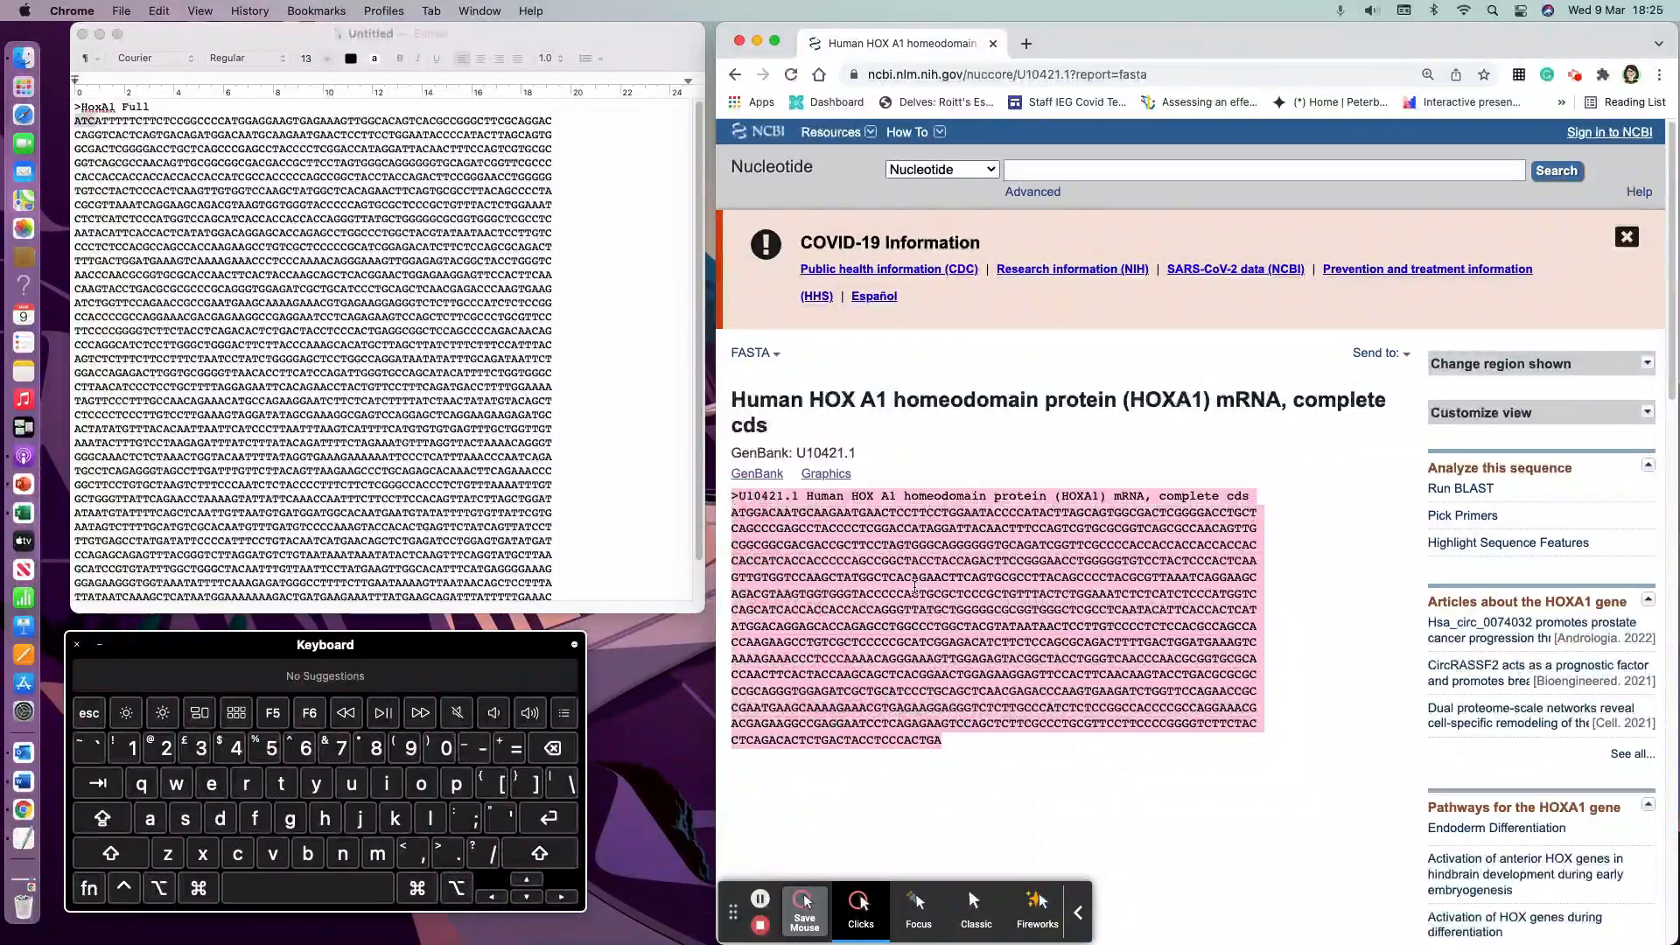
{"action": "scroll", "coordinate": [450, 544], "scroll_direction": "down", "scroll_amount": 3}
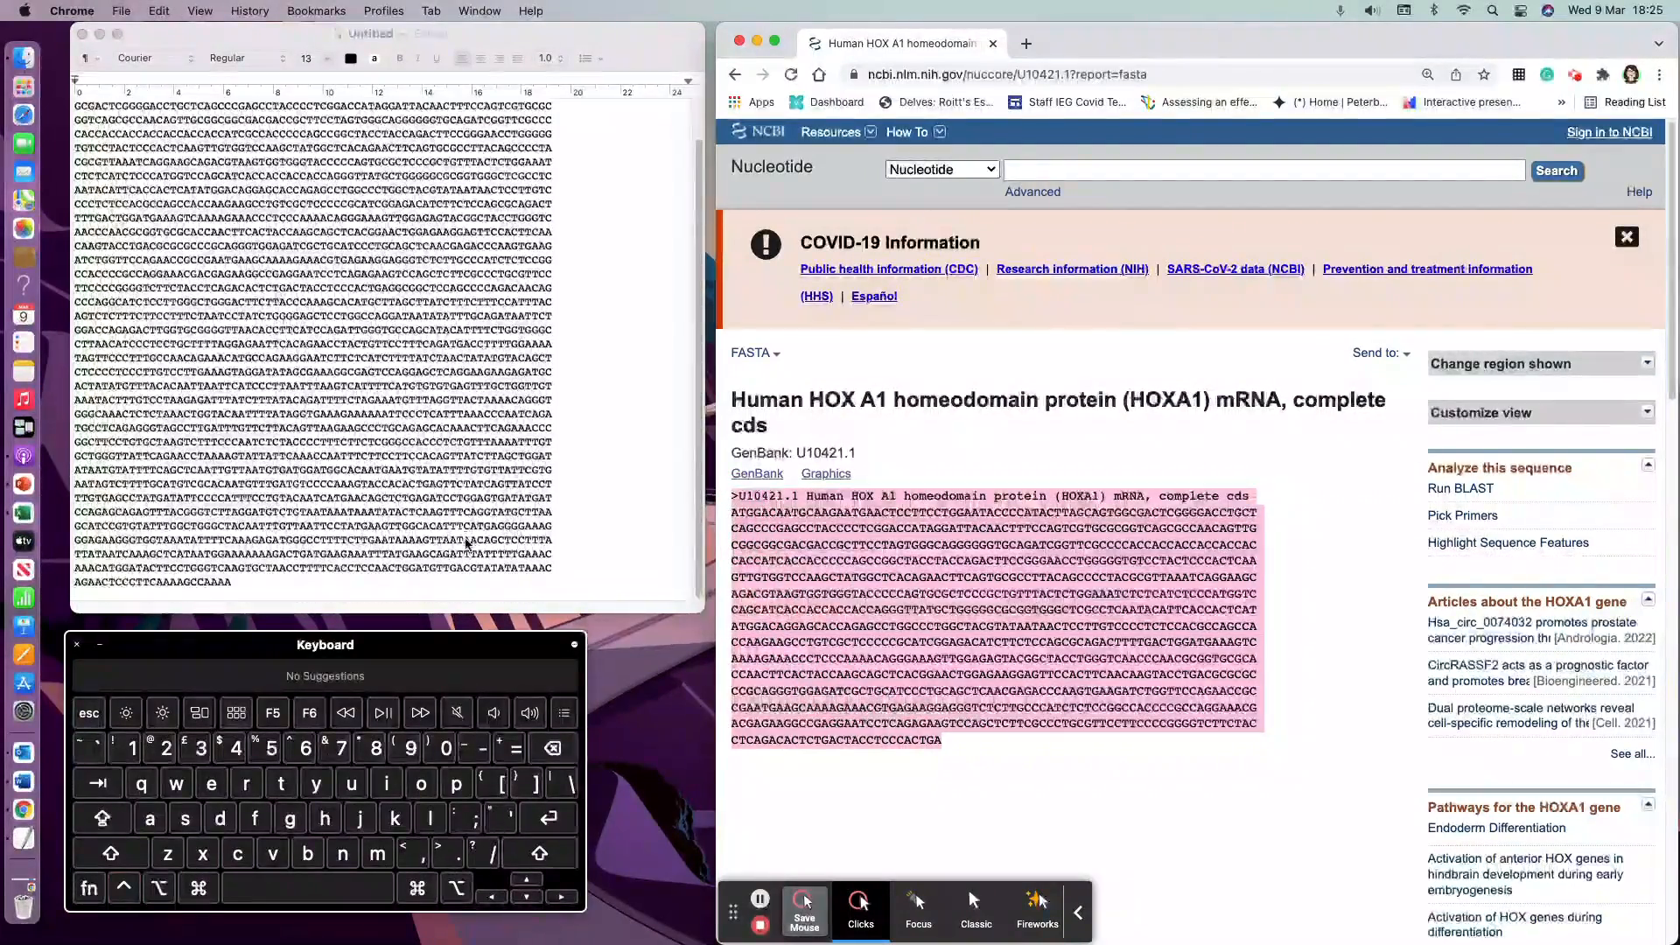
{"action": "left_click", "coordinate": [325, 578]}
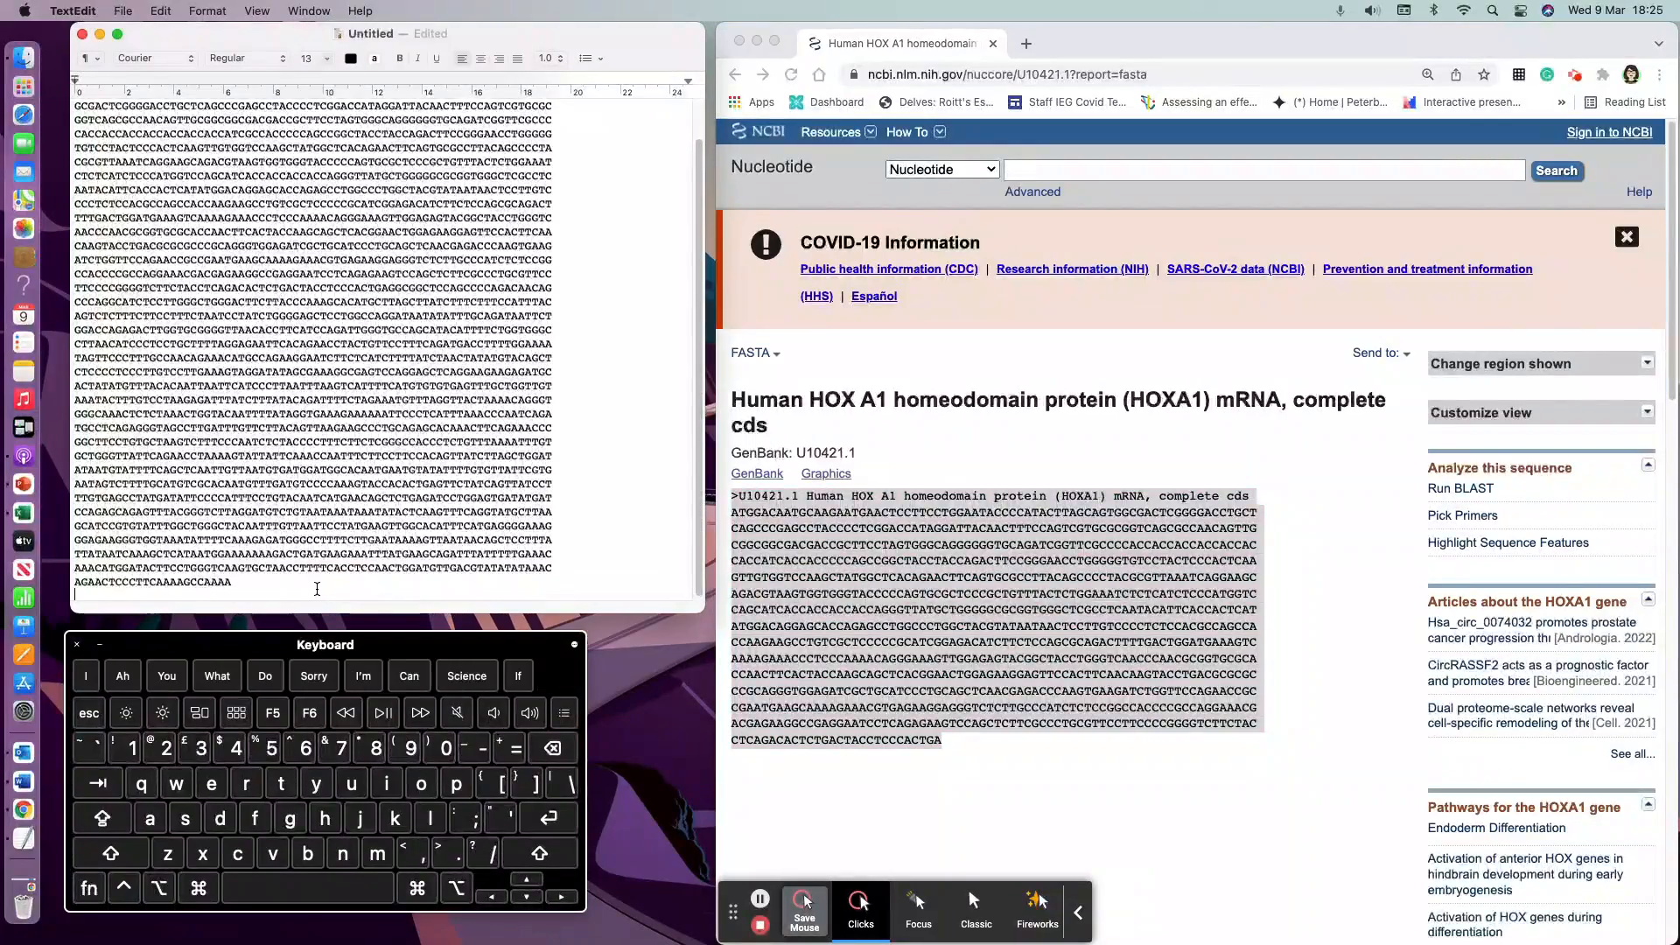
{"action": "key", "text": "super+v"}
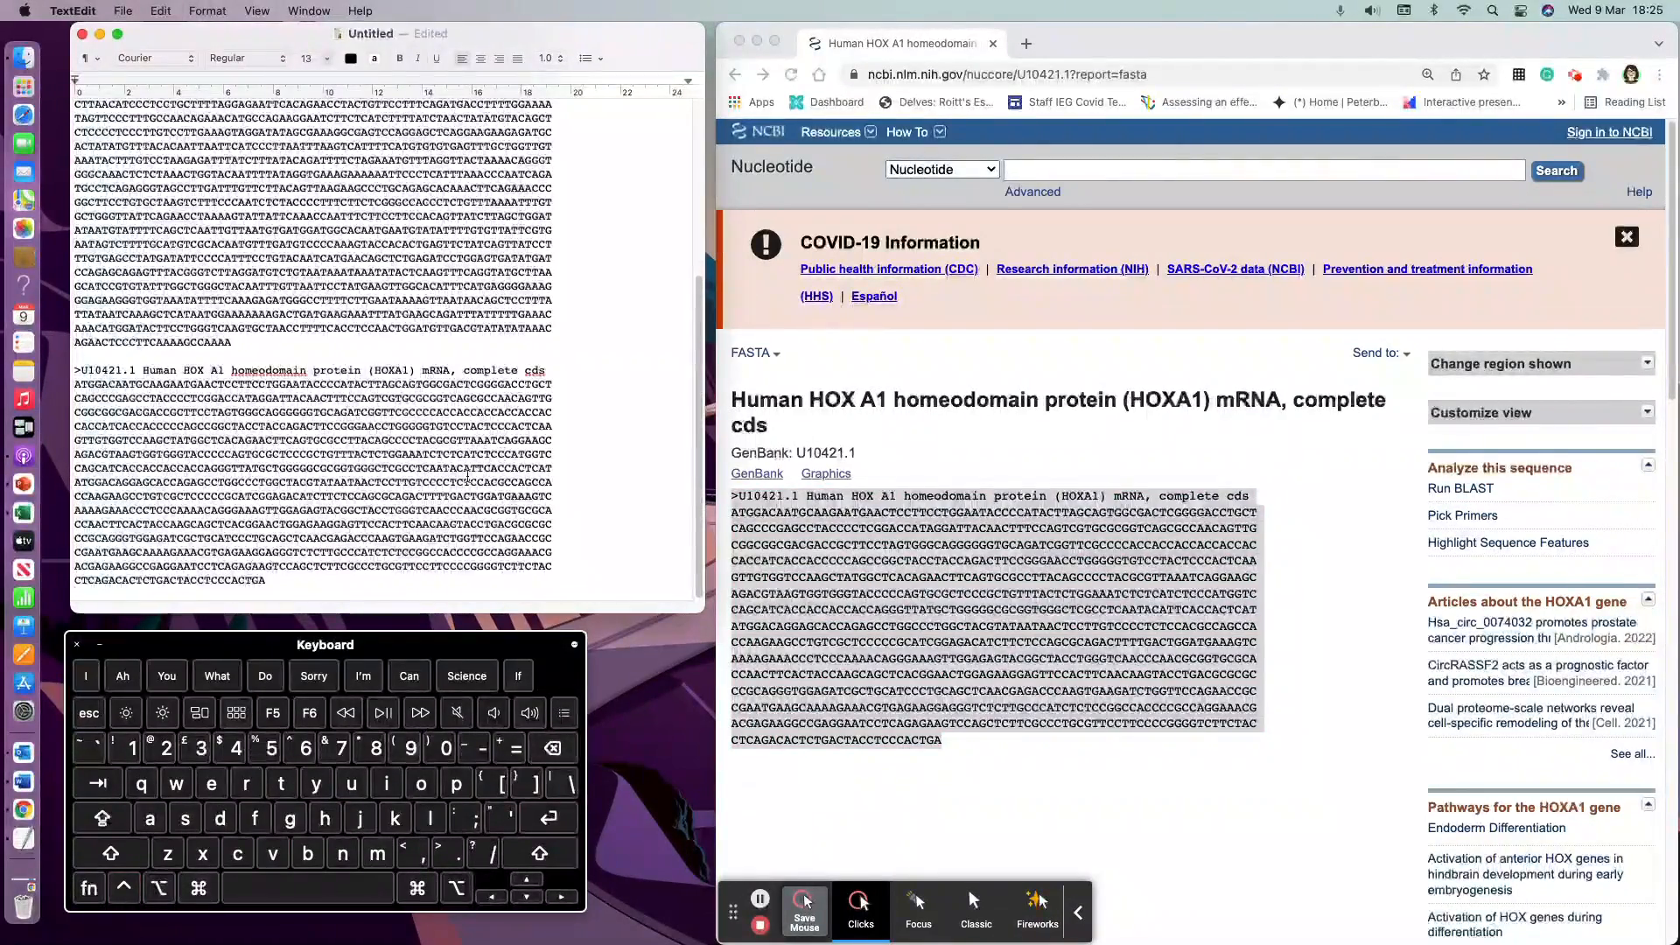
Step: Replace the second pasted FASTA header with HoxA1 Exons, keeping the leading >
{"action": "left_click_drag", "start_coordinate": [548, 368], "coordinate": [80, 370]}
{"action": "type", "text": "HoxA"}
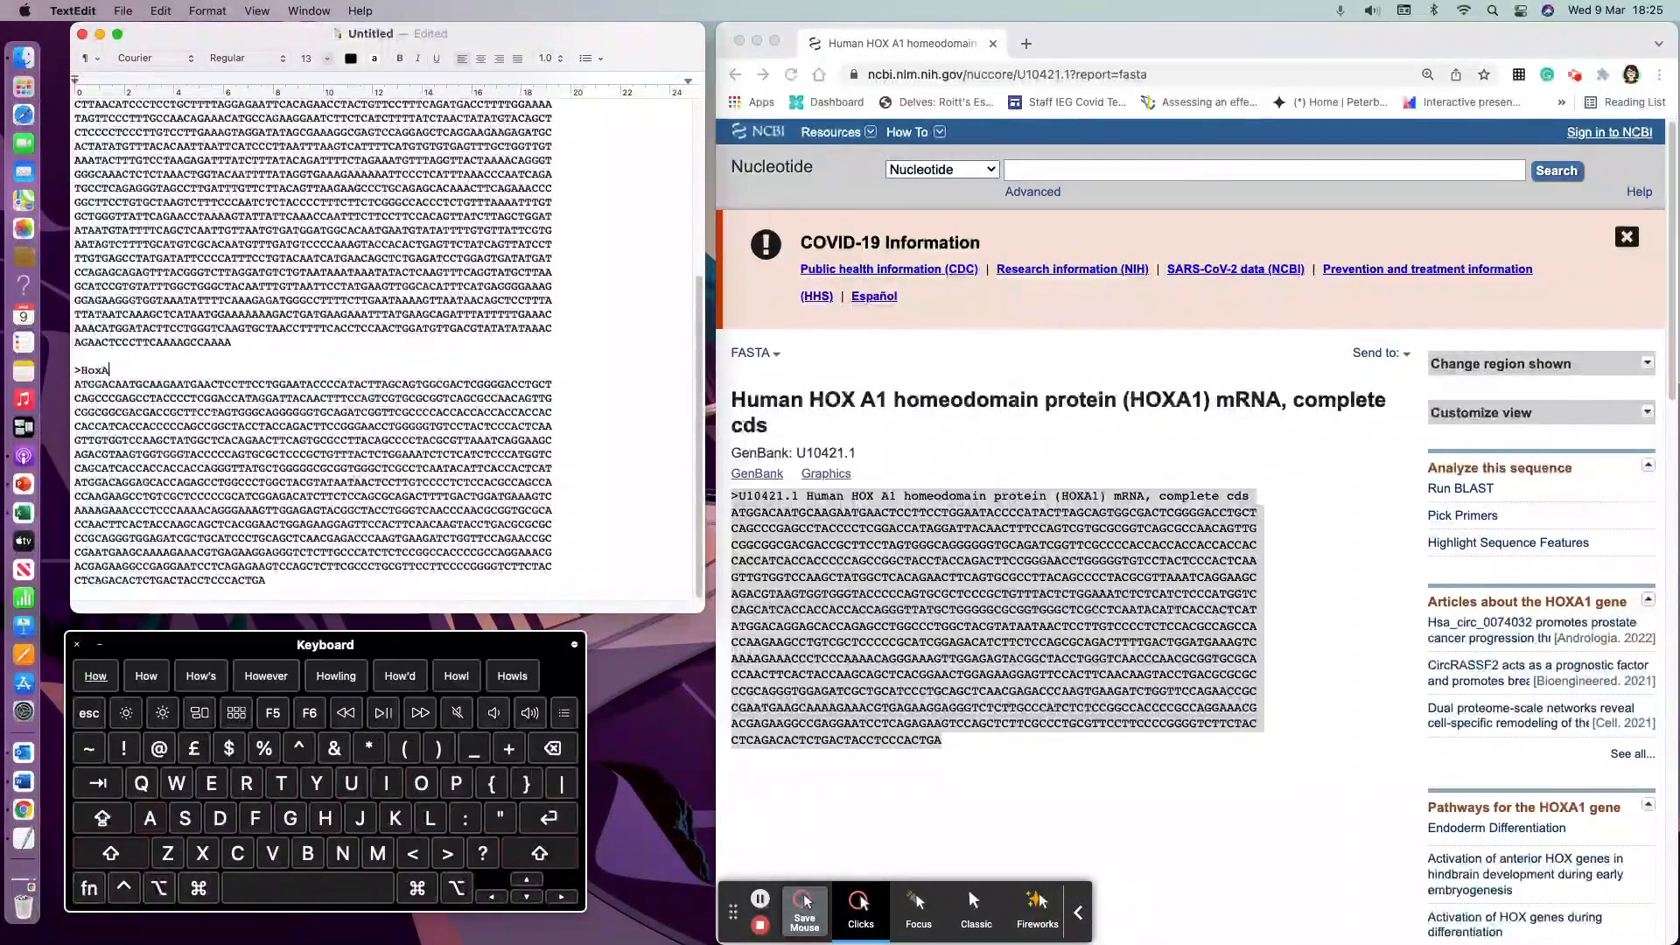
{"action": "type", "text": "1 Exons"}
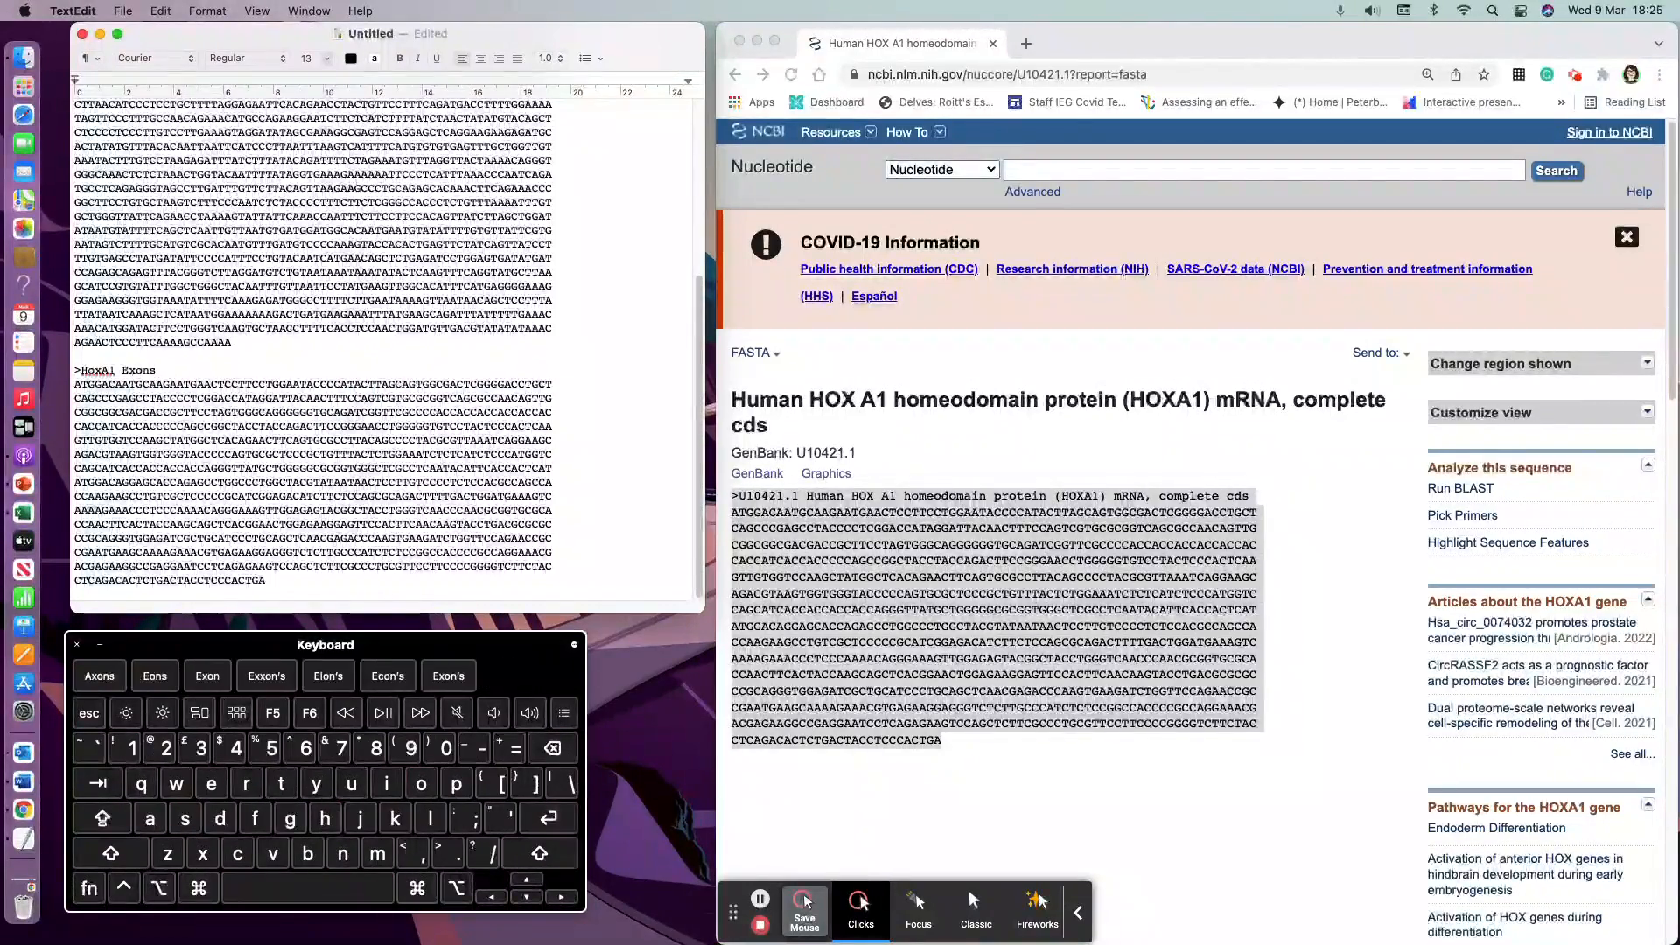
{"action": "key", "text": "Left"}
{"action": "key", "text": "Left"}
{"action": "key", "text": "Left"}
{"action": "key", "text": "Left"}
{"action": "key", "text": "Left"}
{"action": "scroll", "coordinate": [220, 406], "scroll_direction": "up", "scroll_amount": 10}
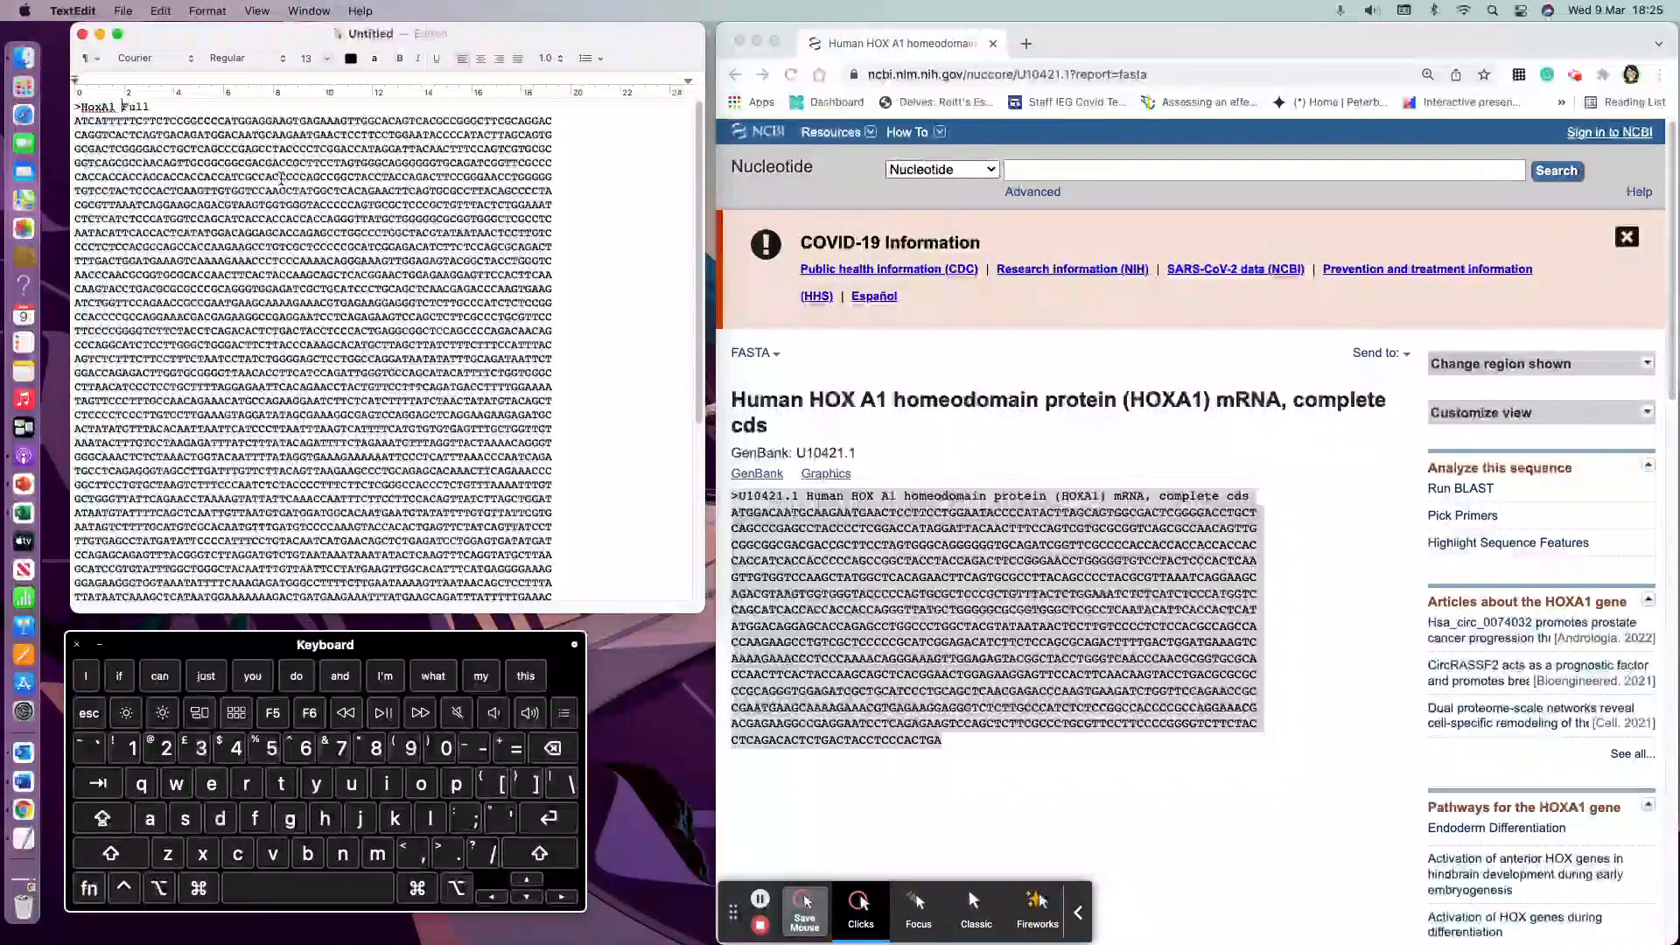
{"action": "scroll", "coordinate": [392, 364], "scroll_direction": "down", "scroll_amount": 10}
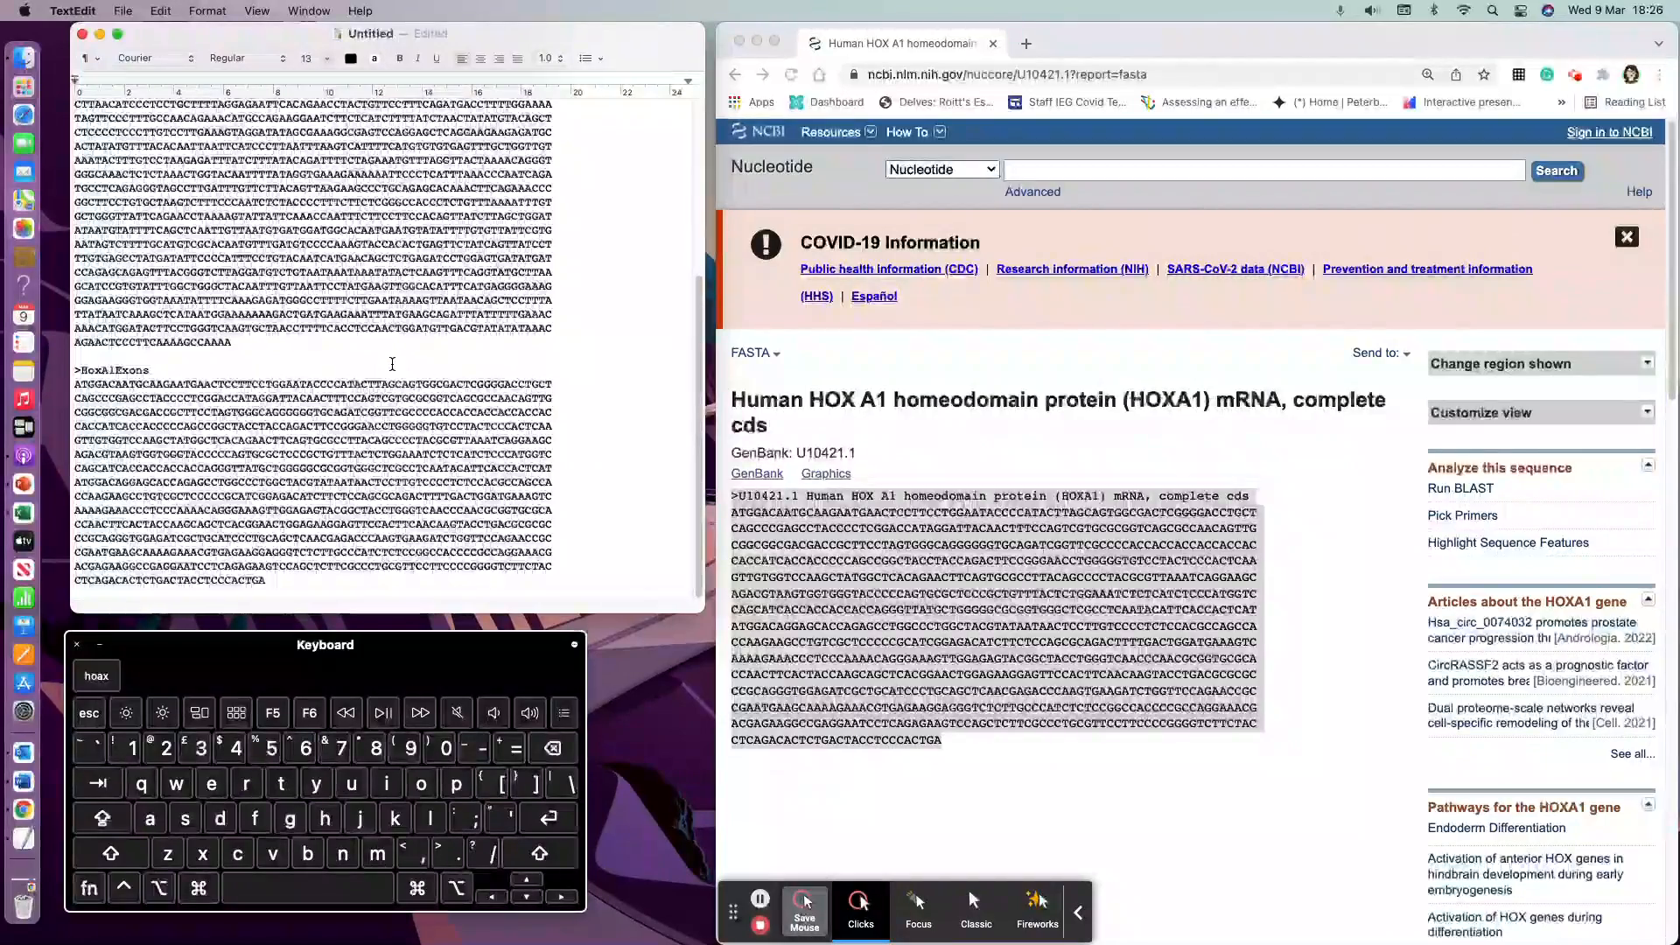
Step: Search the NCBI Nucleotide database for HoxB1
{"action": "left_click", "coordinate": [1033, 171]}
{"action": "left_click", "coordinate": [1033, 170]}
{"action": "type", "text": "HoxB1"}
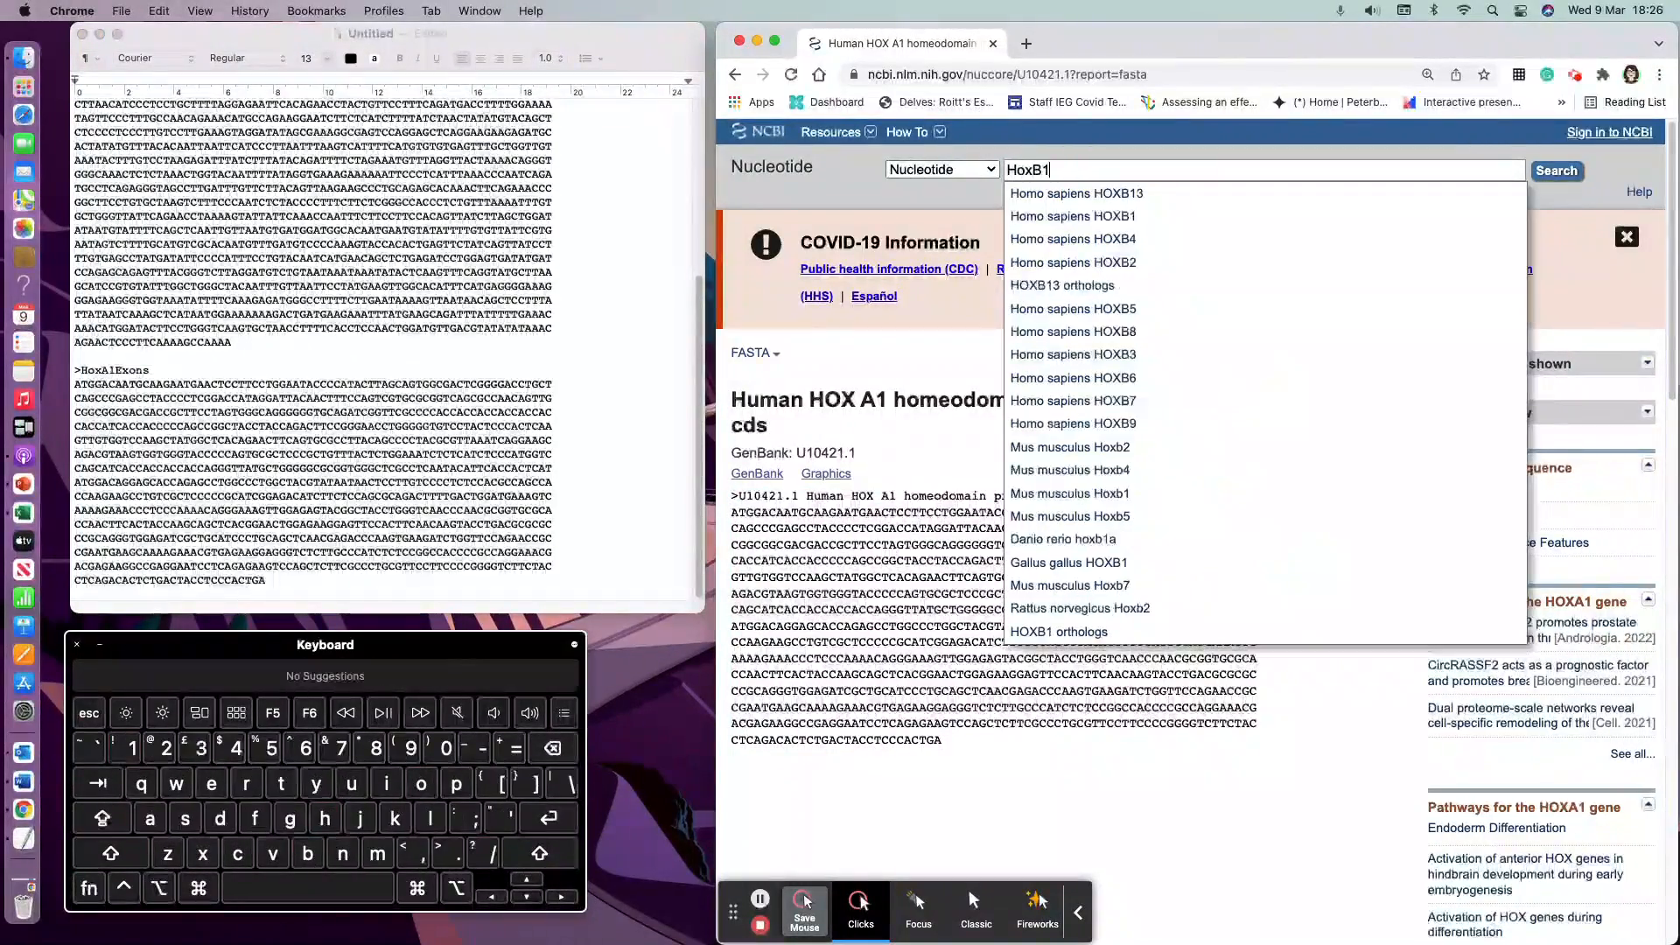
{"action": "key", "text": "Return"}
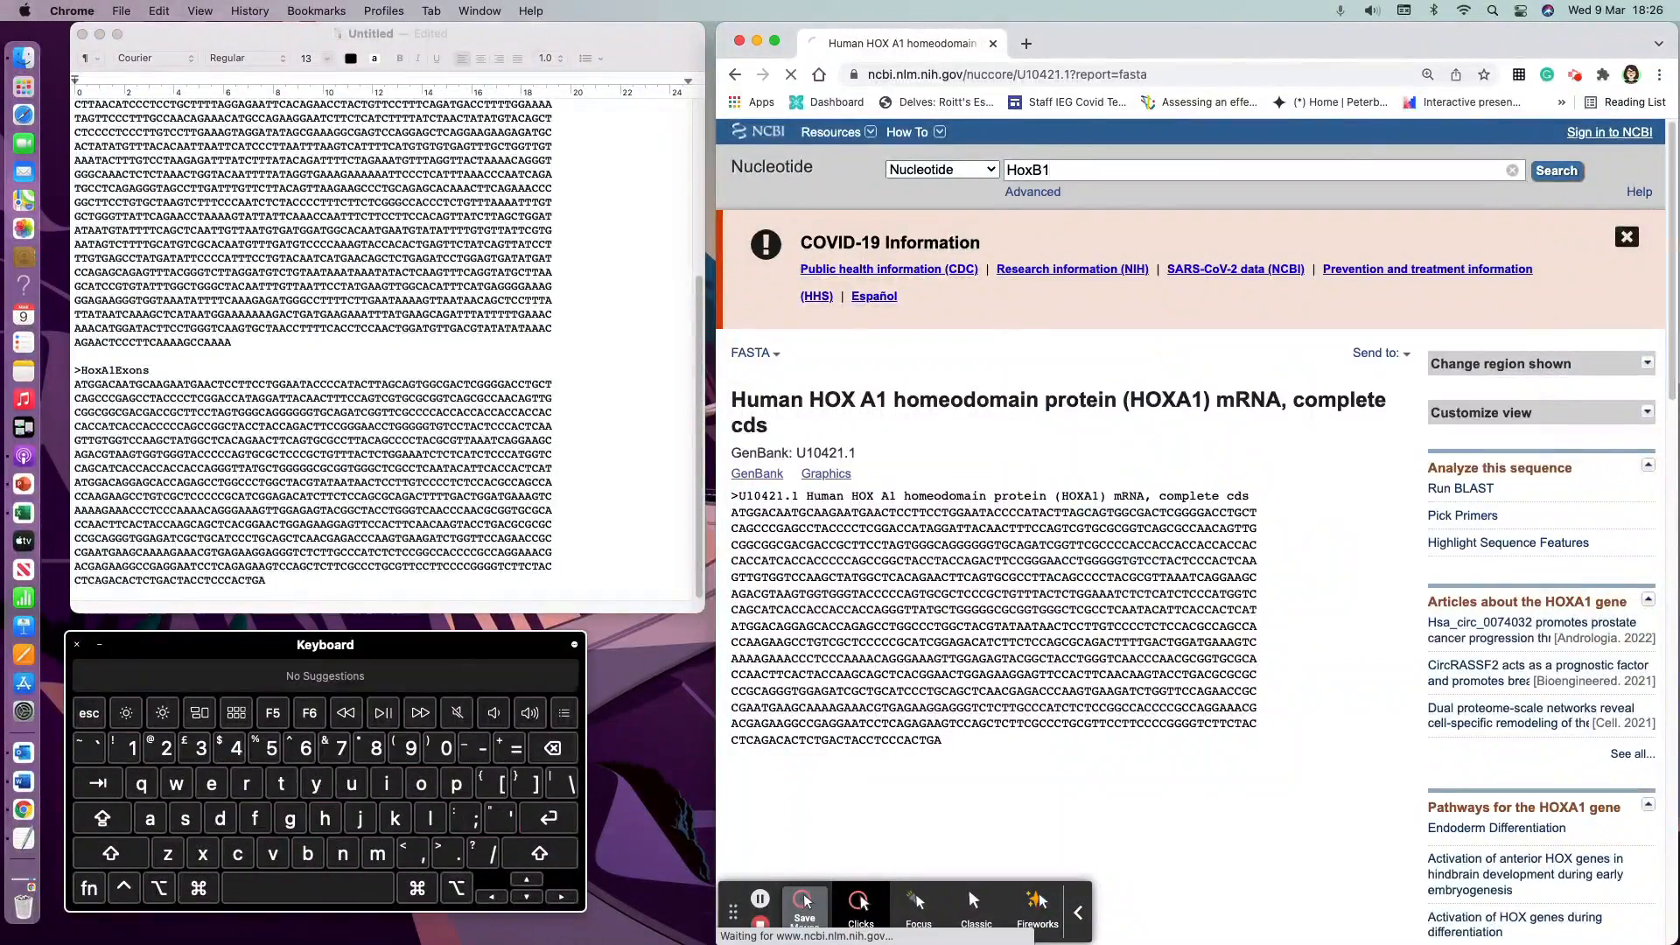